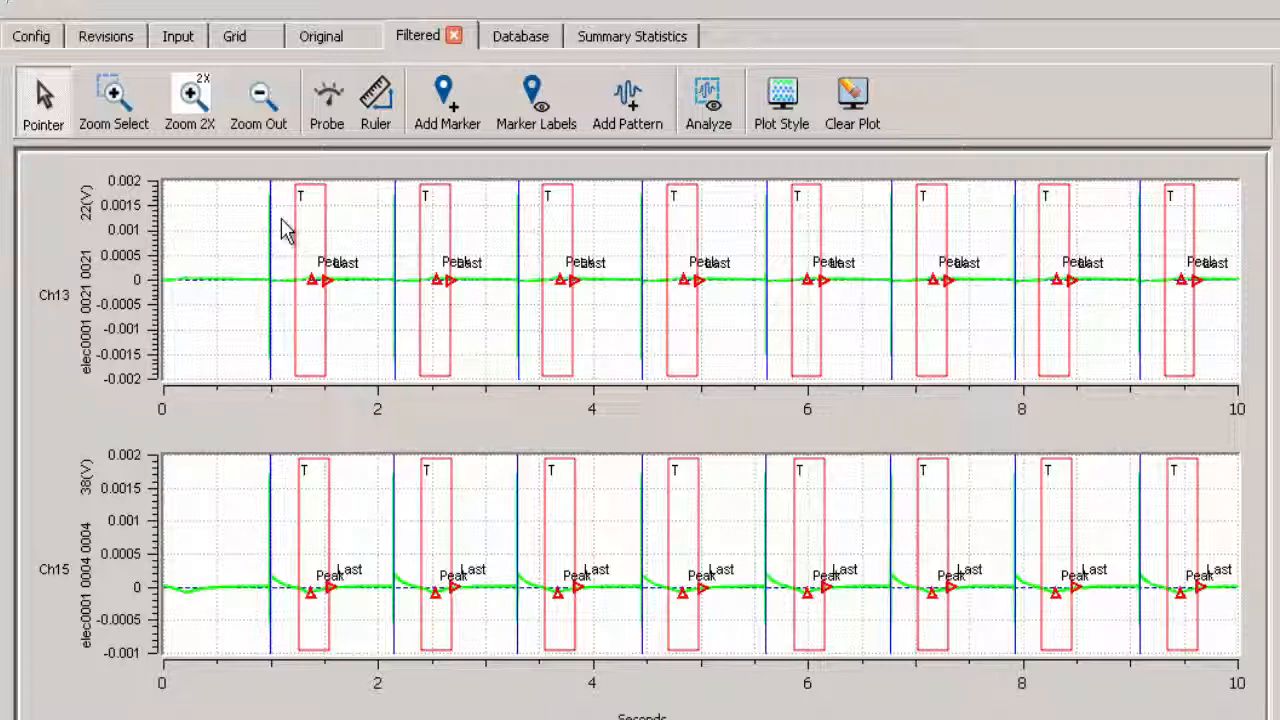
- Zoom in on the filtered Ch13 and Ch15 waveforms to about the 0.9 to 3 second range
left_click(116, 104)
left_click_drag(231, 192, 583, 373)
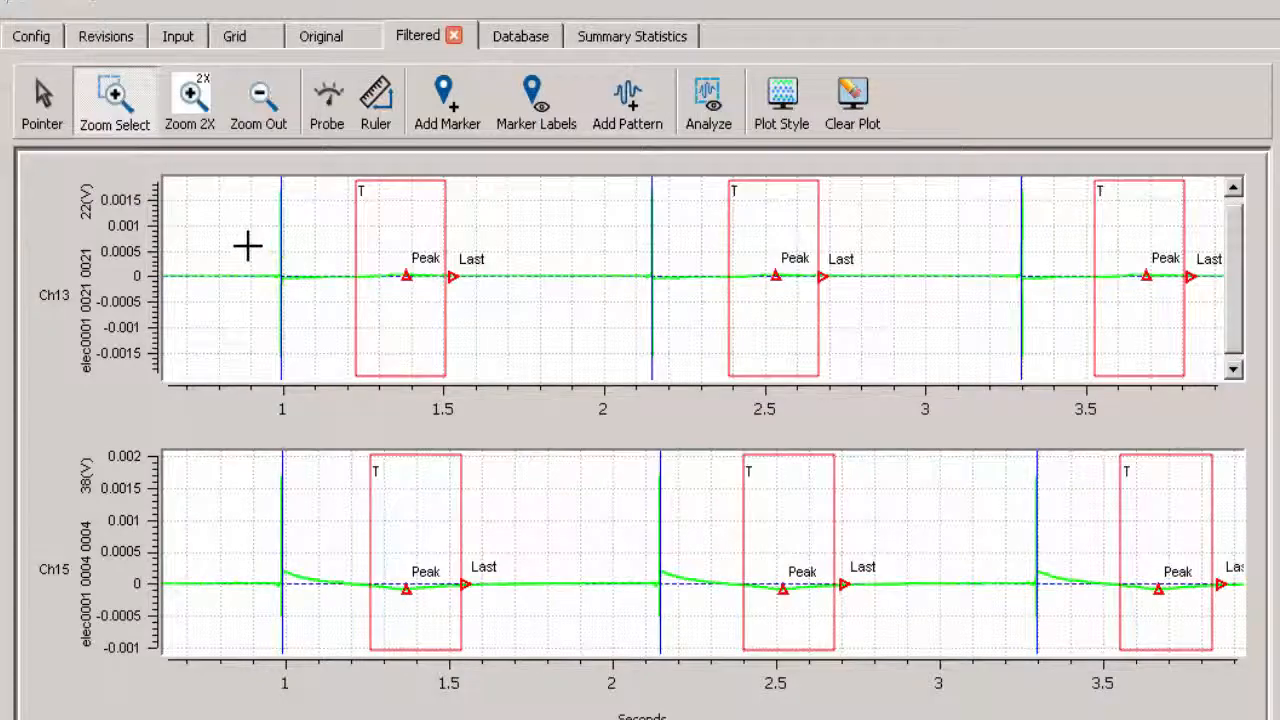
left_click_drag(246, 247, 938, 316)
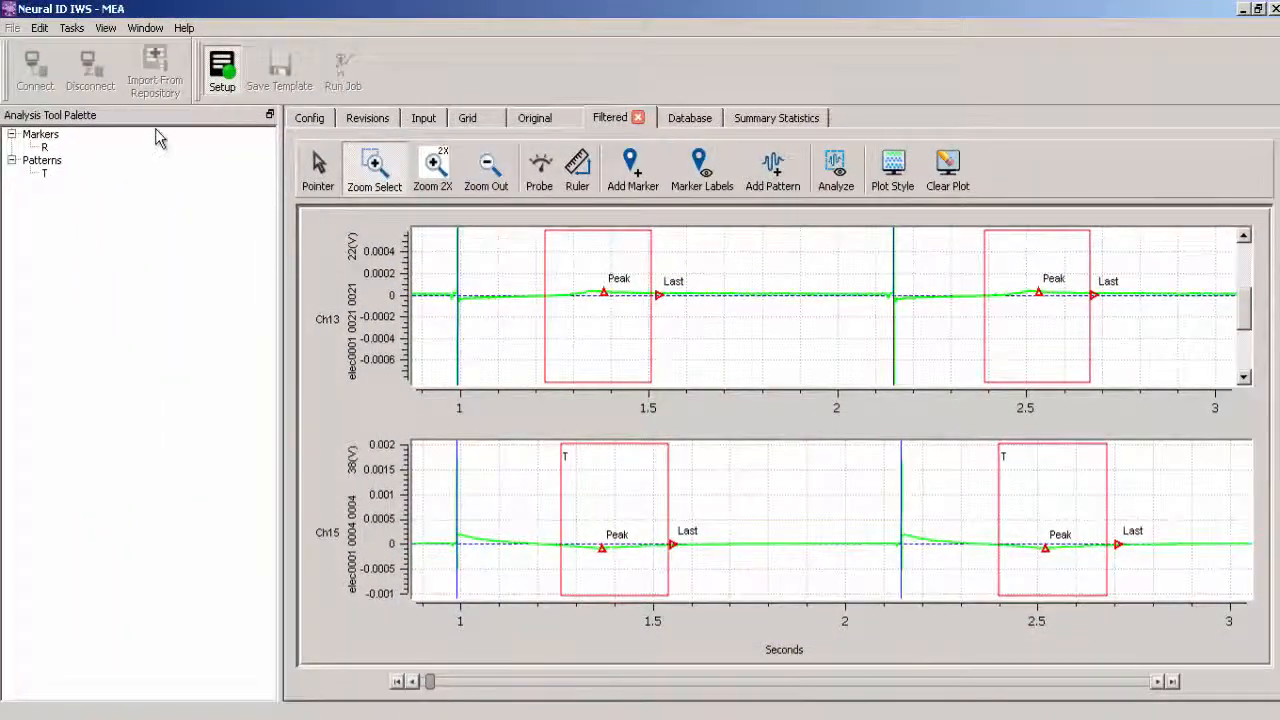
- Run the MEA template as a job named "MEA test job for BioBook" and open the running job's details
left_click(230, 88)
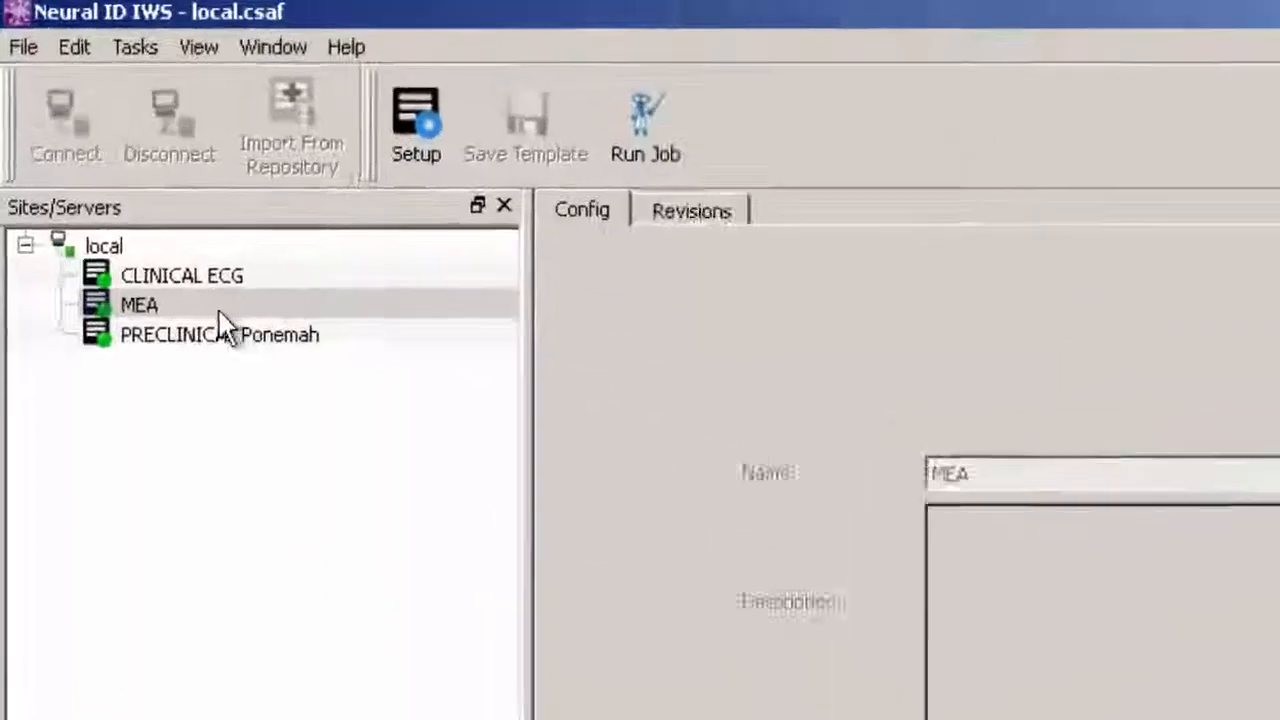
left_click(166, 306)
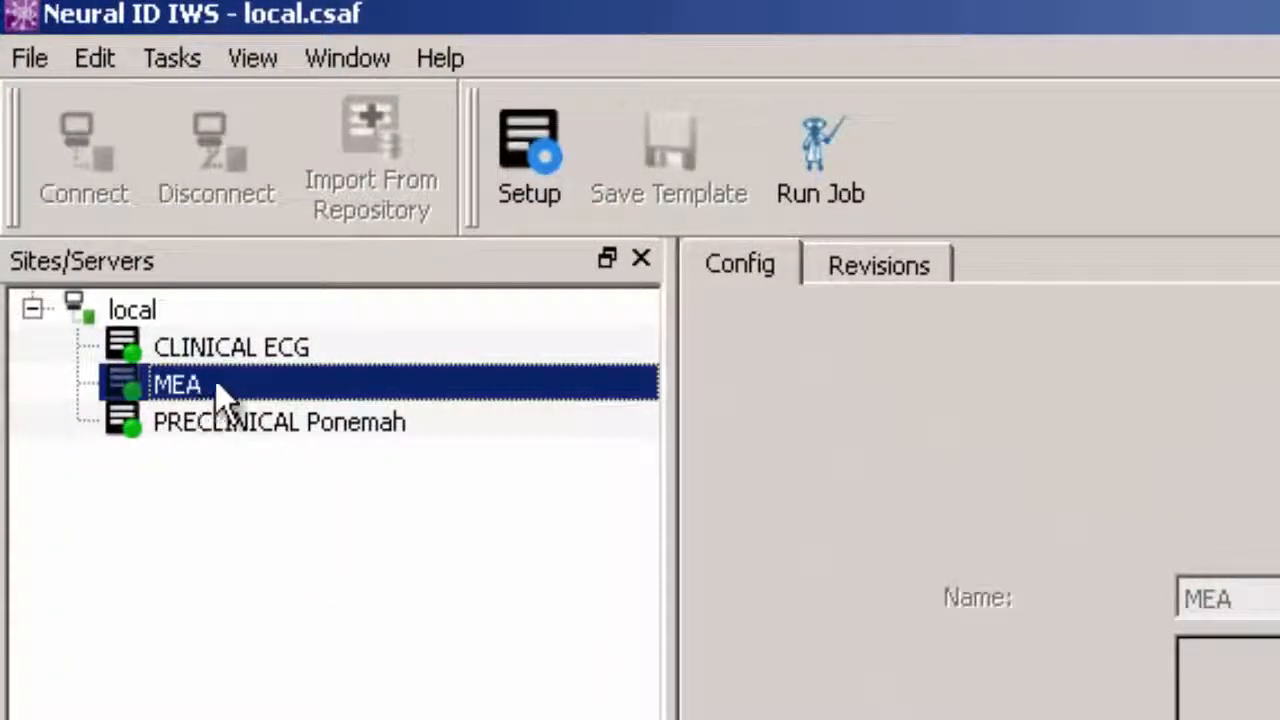
right_click(166, 304)
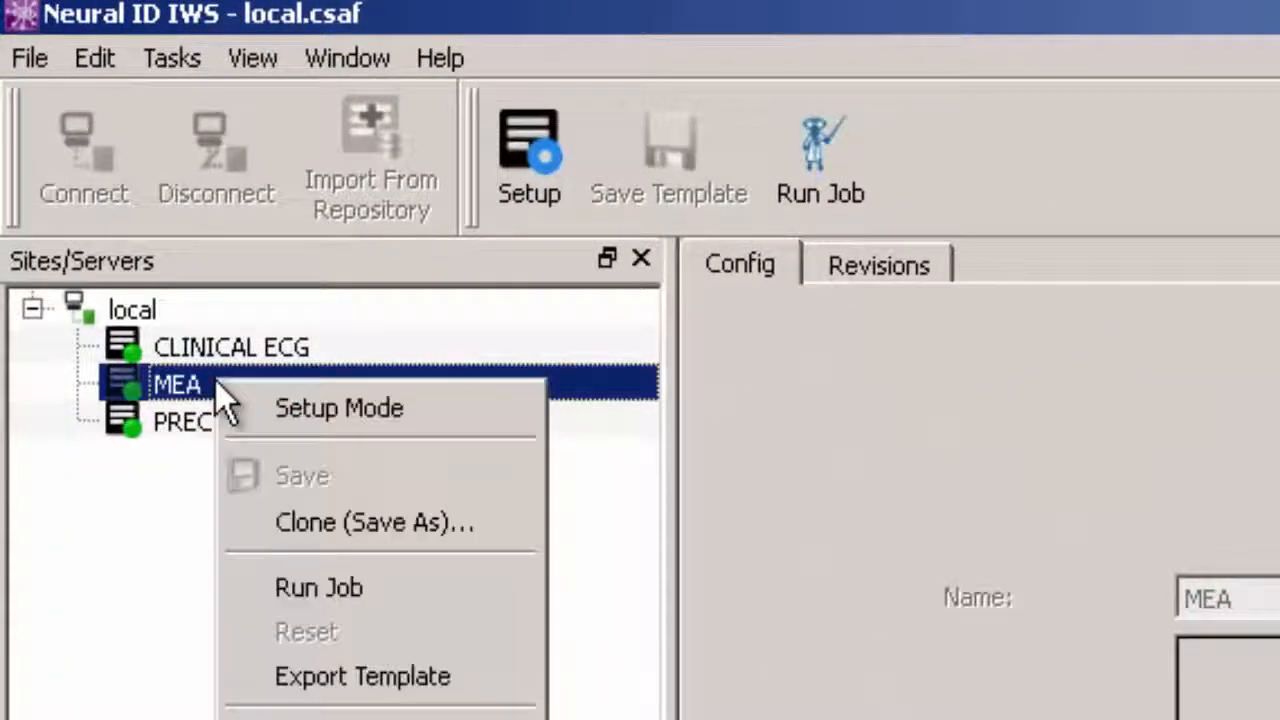
left_click(298, 592)
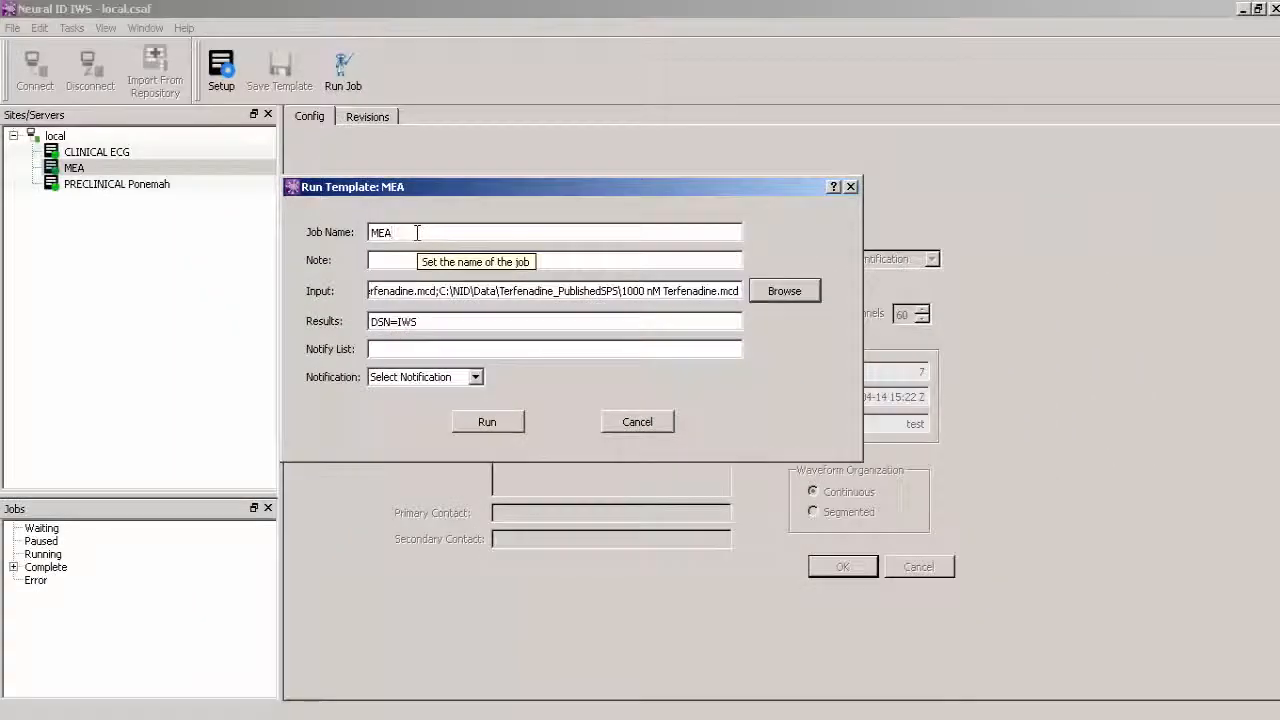
type("for BioBook")
left_click(488, 422)
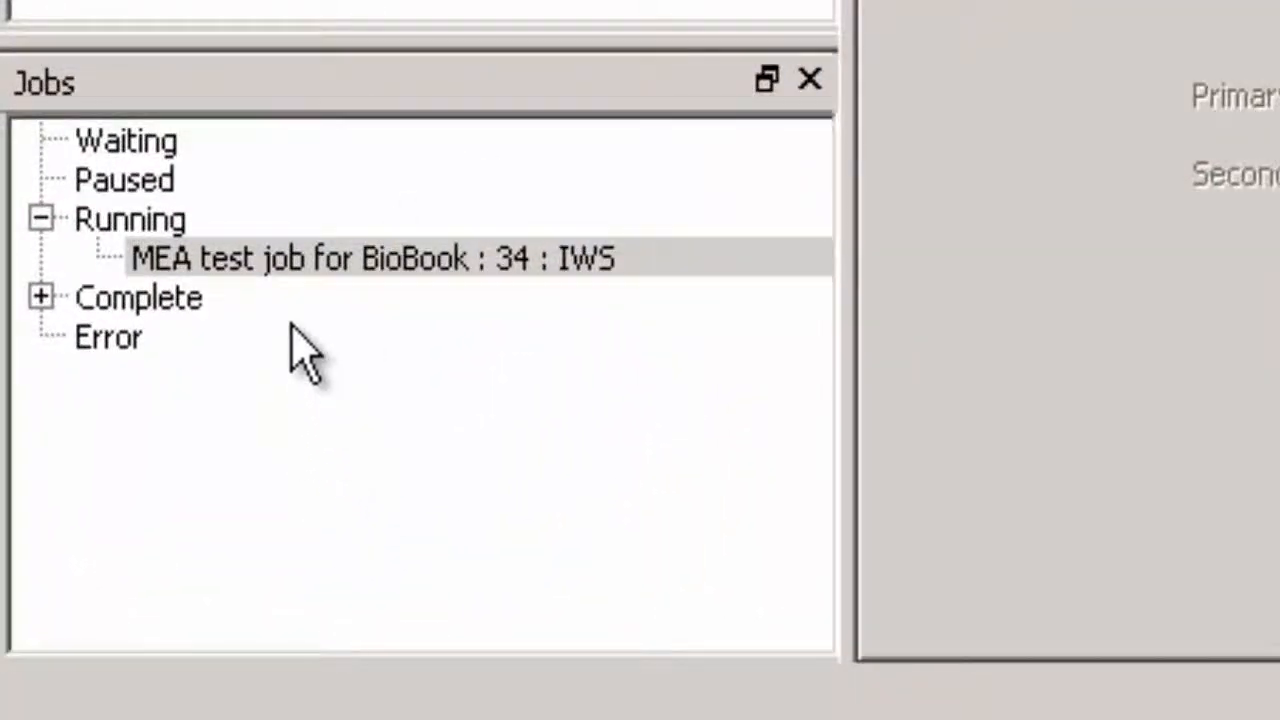
left_click(258, 258)
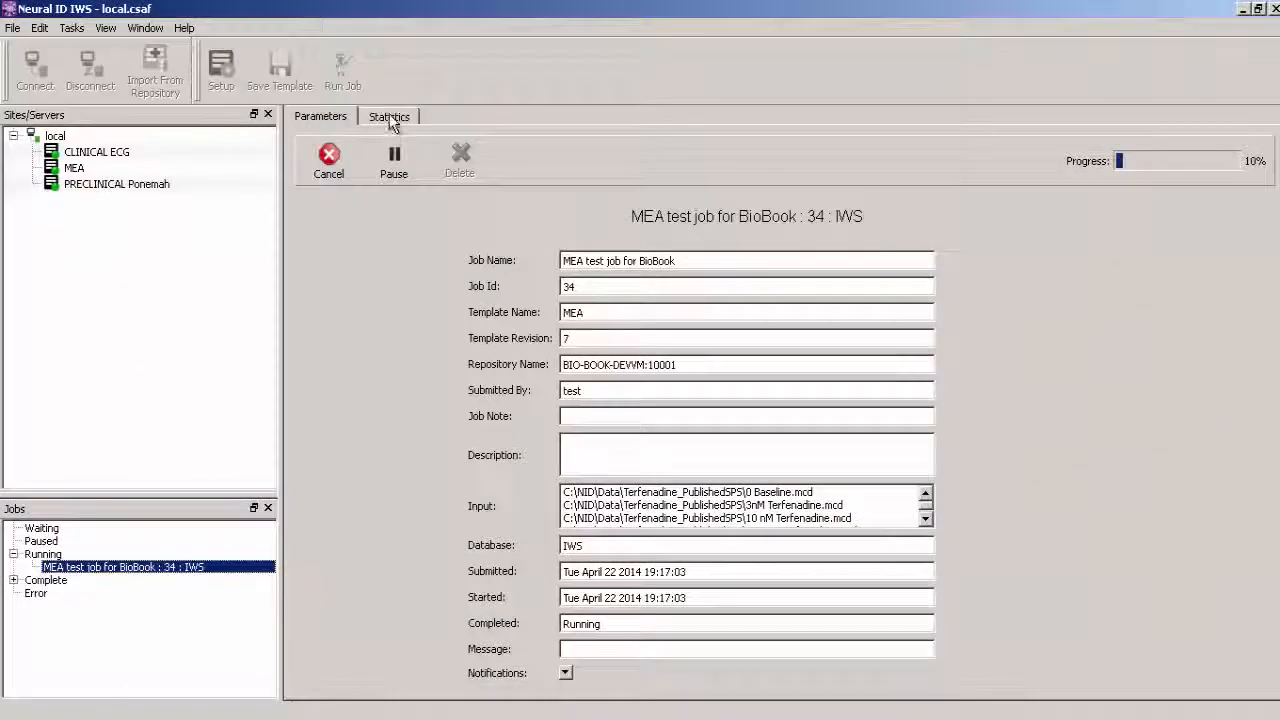
left_click(390, 118)
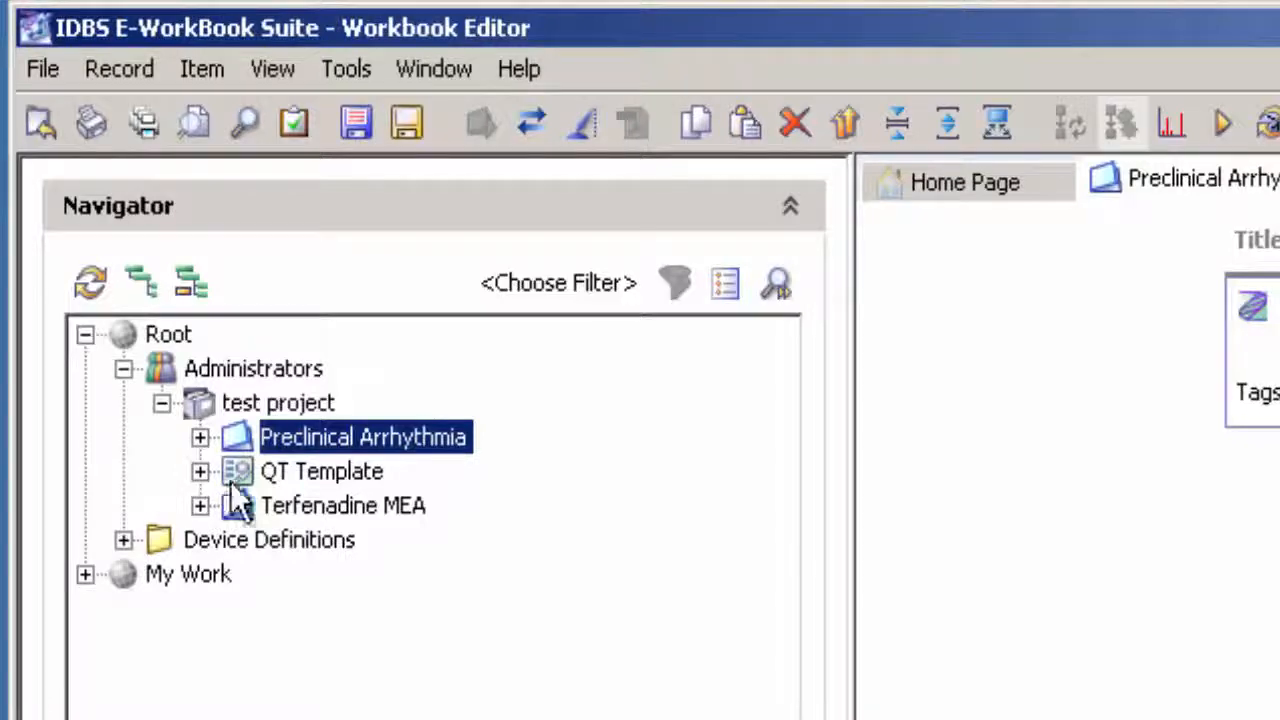
- Open the Terfenadine MEA record from the test project in the IDBS E-WorkBook Workbook Editor
left_click(242, 504)
double_click(240, 504)
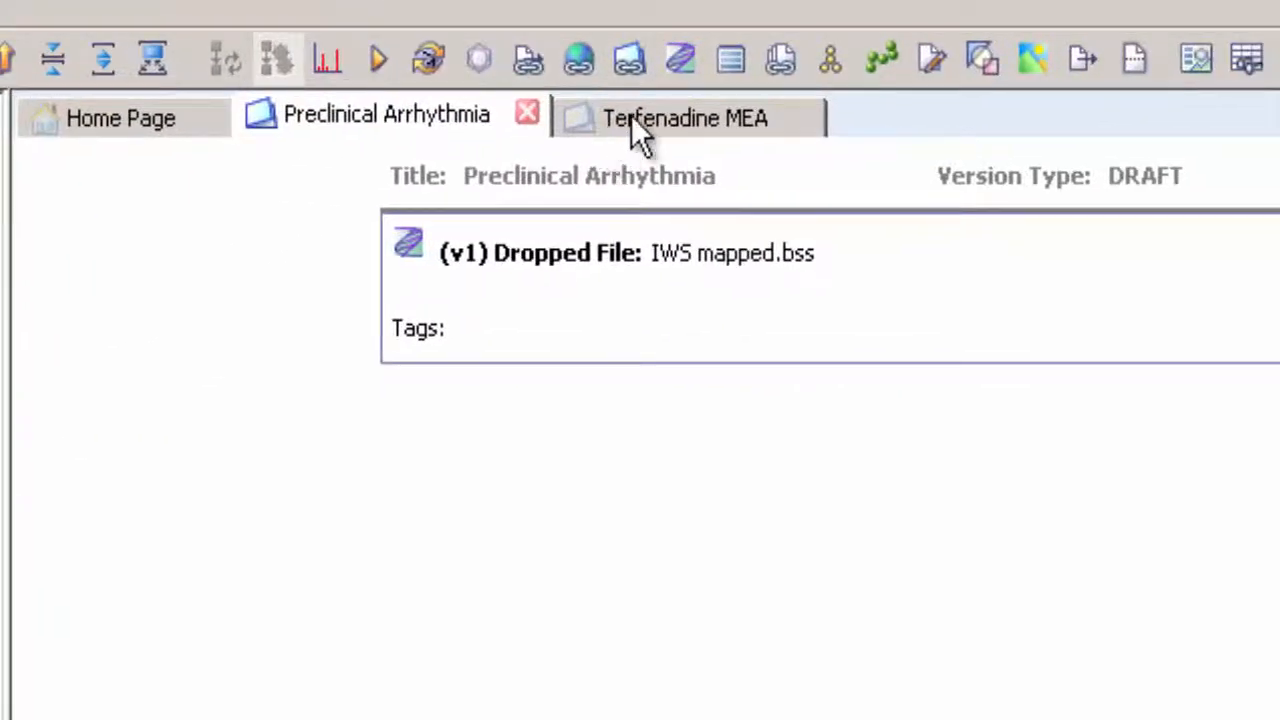
left_click(631, 115)
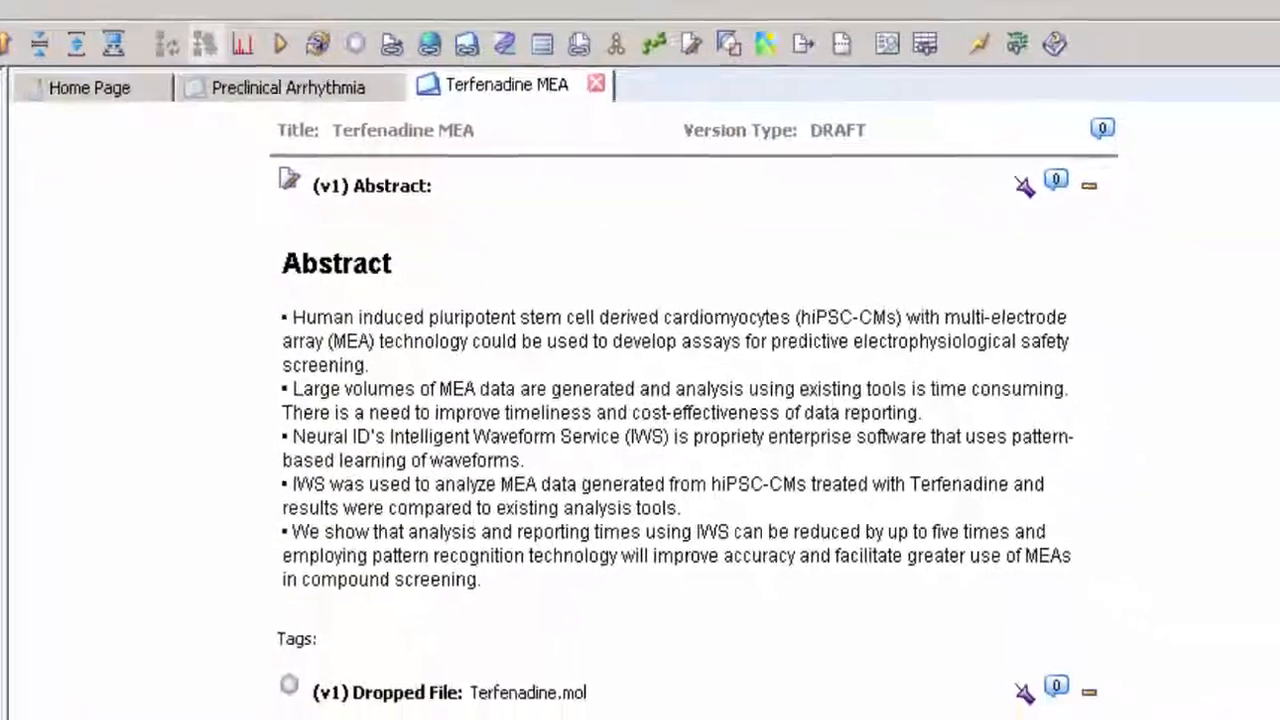
- Examine the Terfenadine MEA record's abstract, structure, results, source file notes, QT charts and attached poster
scroll(640, 400, "down", 5)
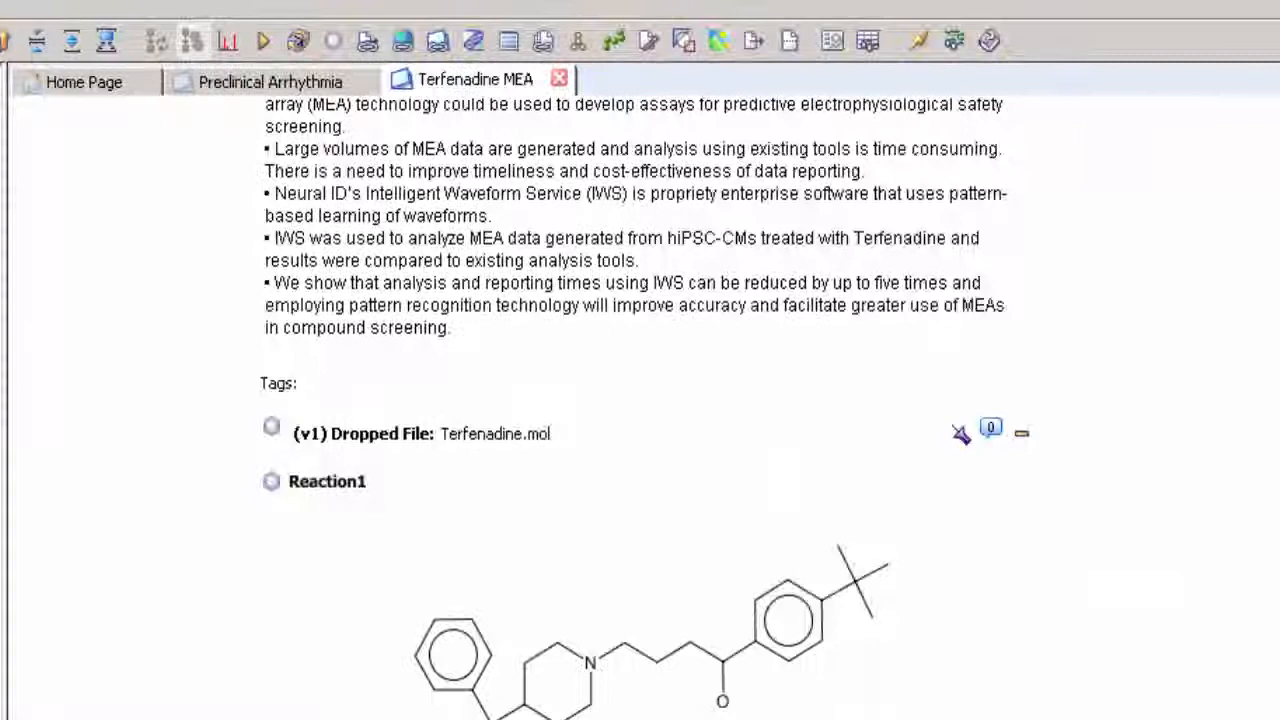
scroll(1276, 325, "down", 10)
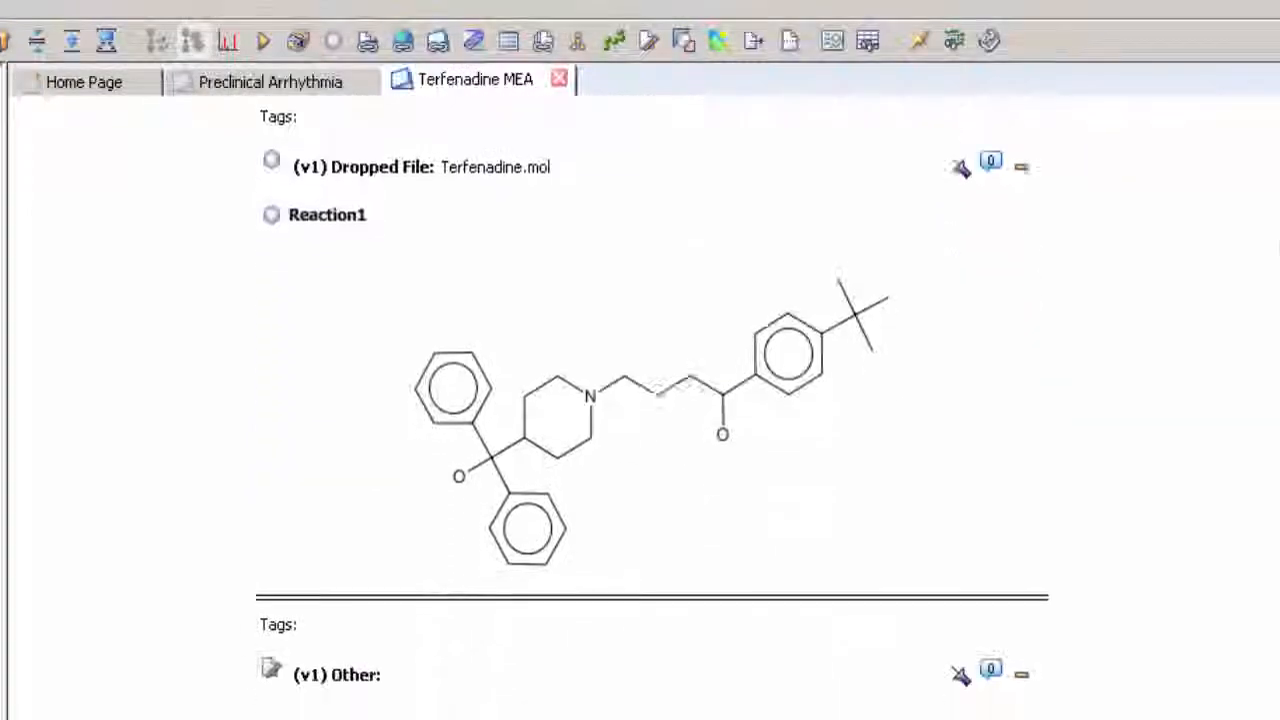
scroll(1276, 325, "down", 10)
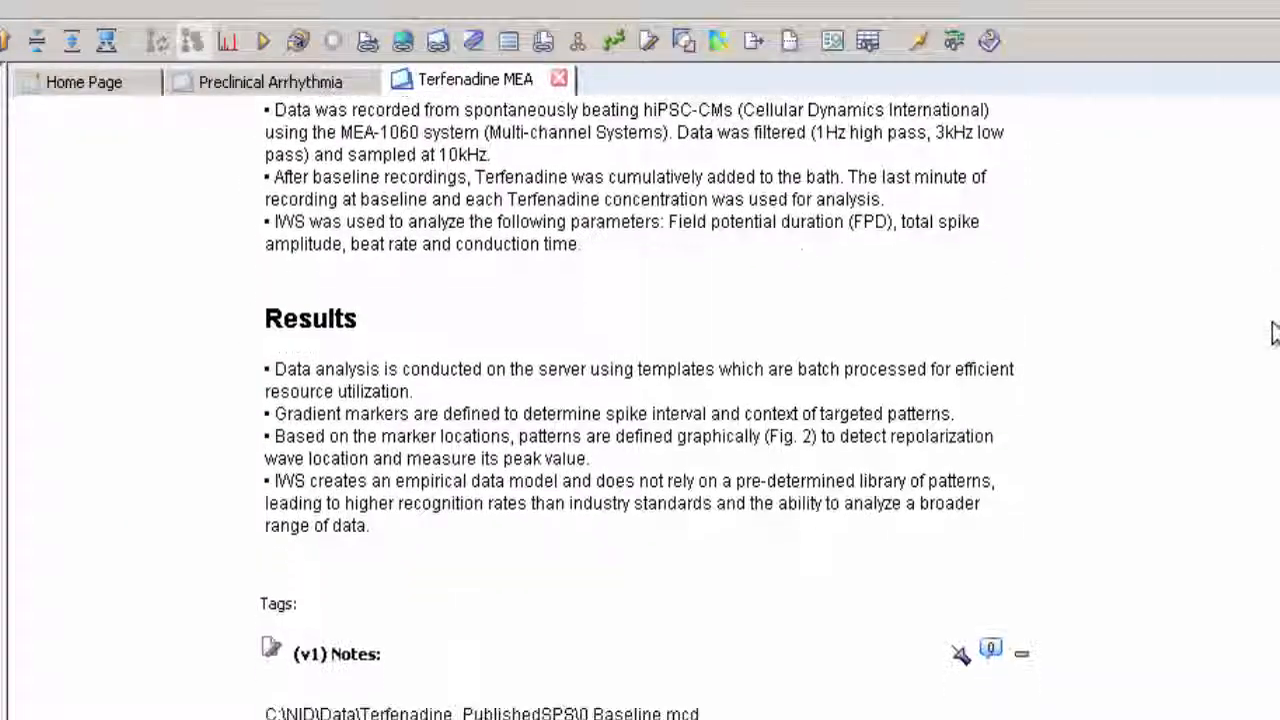
scroll(1272, 387, "down", 1)
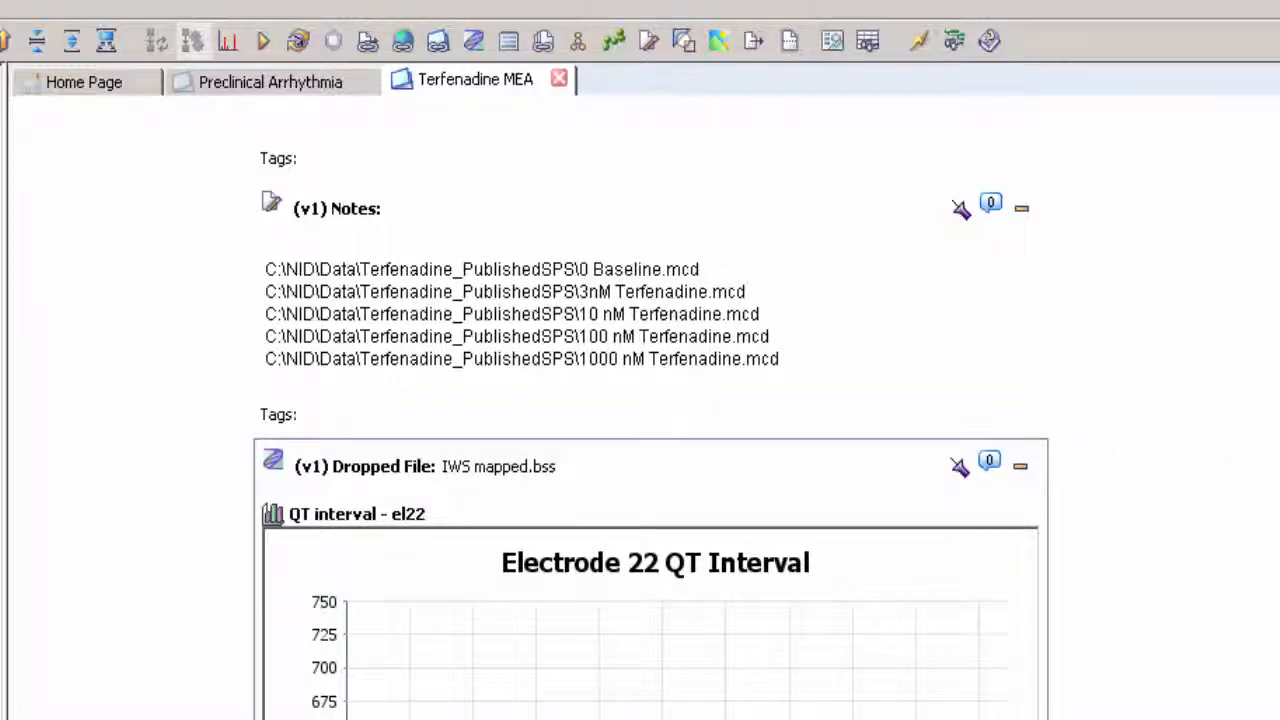
scroll(1272, 430, "down", 10)
scroll(650, 400, "down", 15)
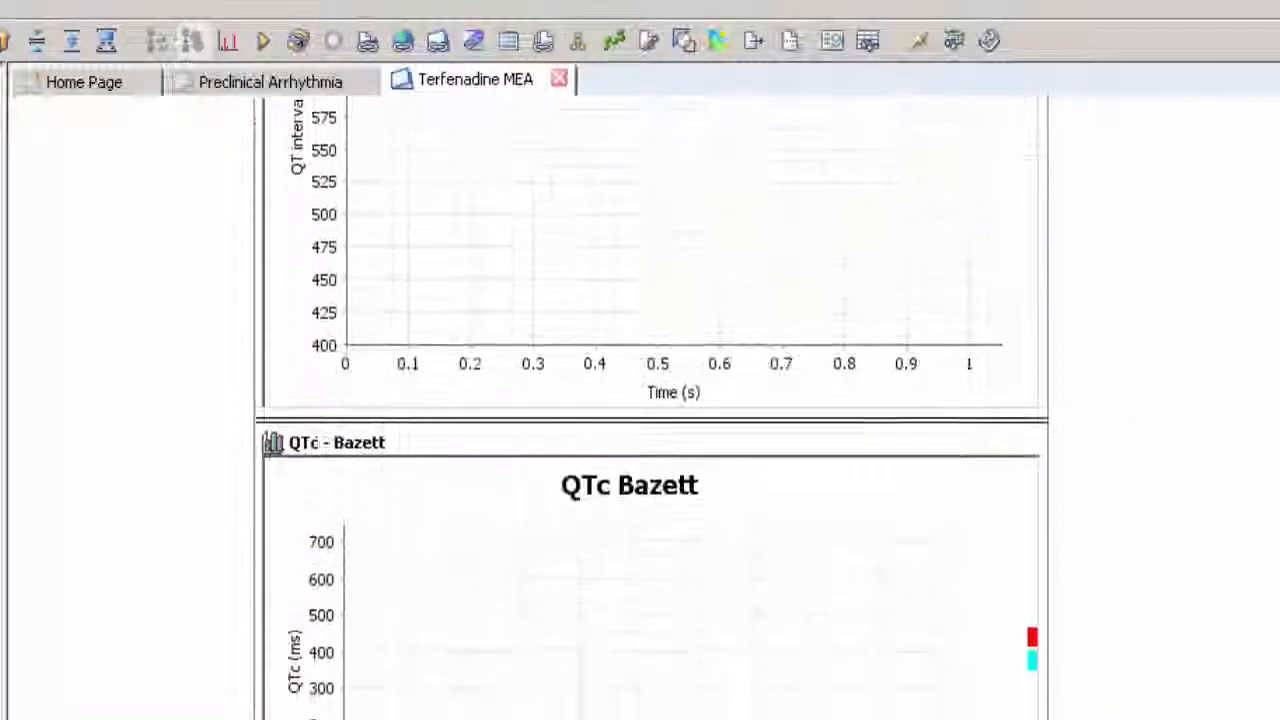
scroll(650, 400, "down", 8)
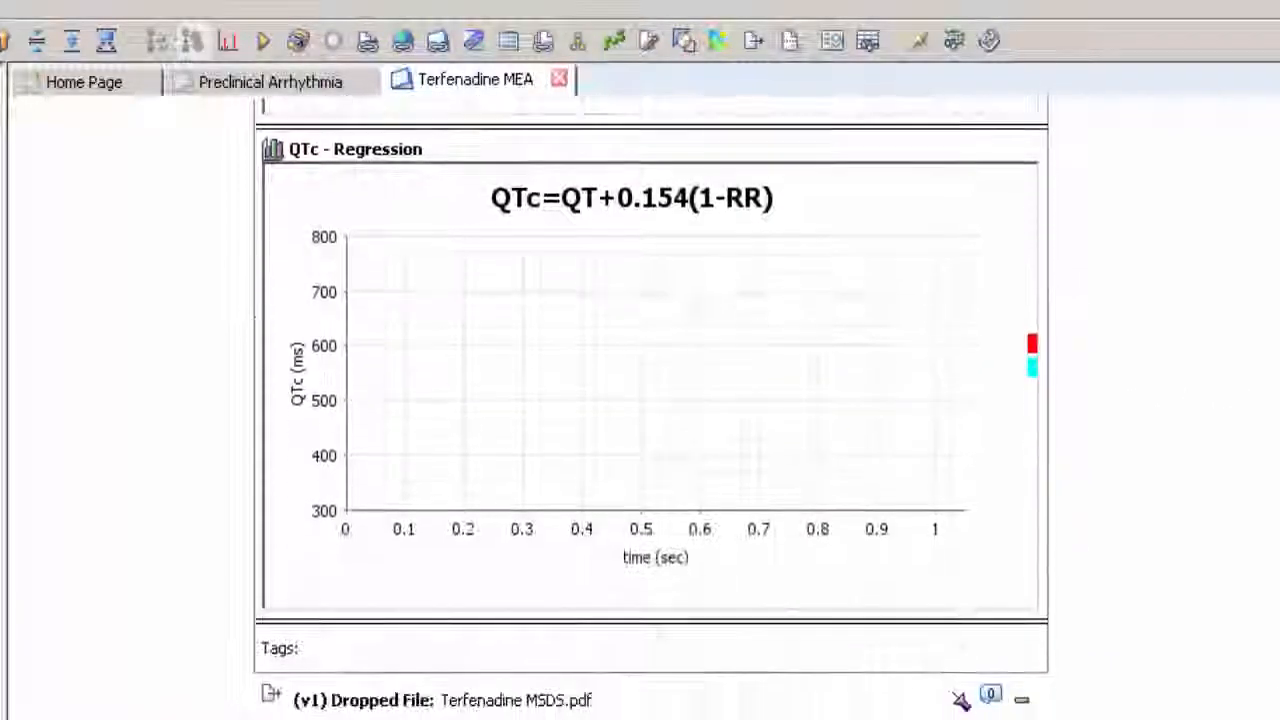
scroll(1265, 648, "down", 6)
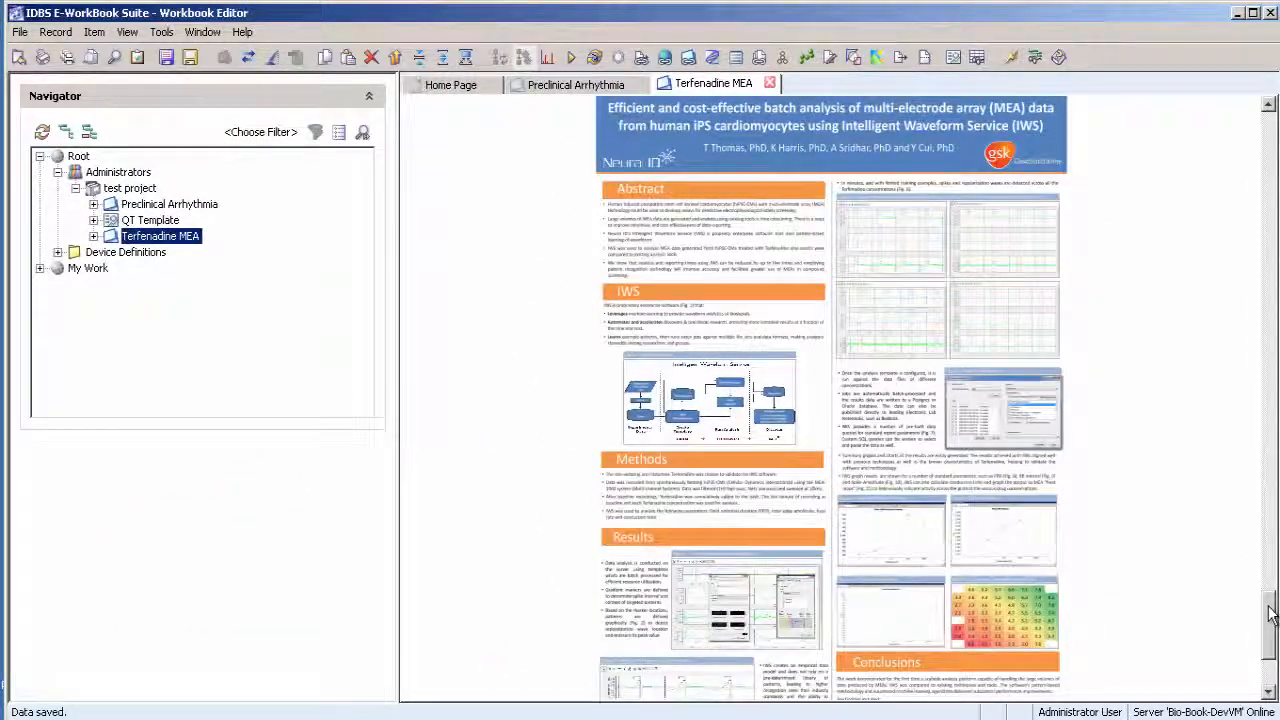
- Open the IWS mapped.bss spreadsheet and bring its RR interval, QT interval and QTc tables to the front in turn
left_click_drag(1270, 617, 1274, 270)
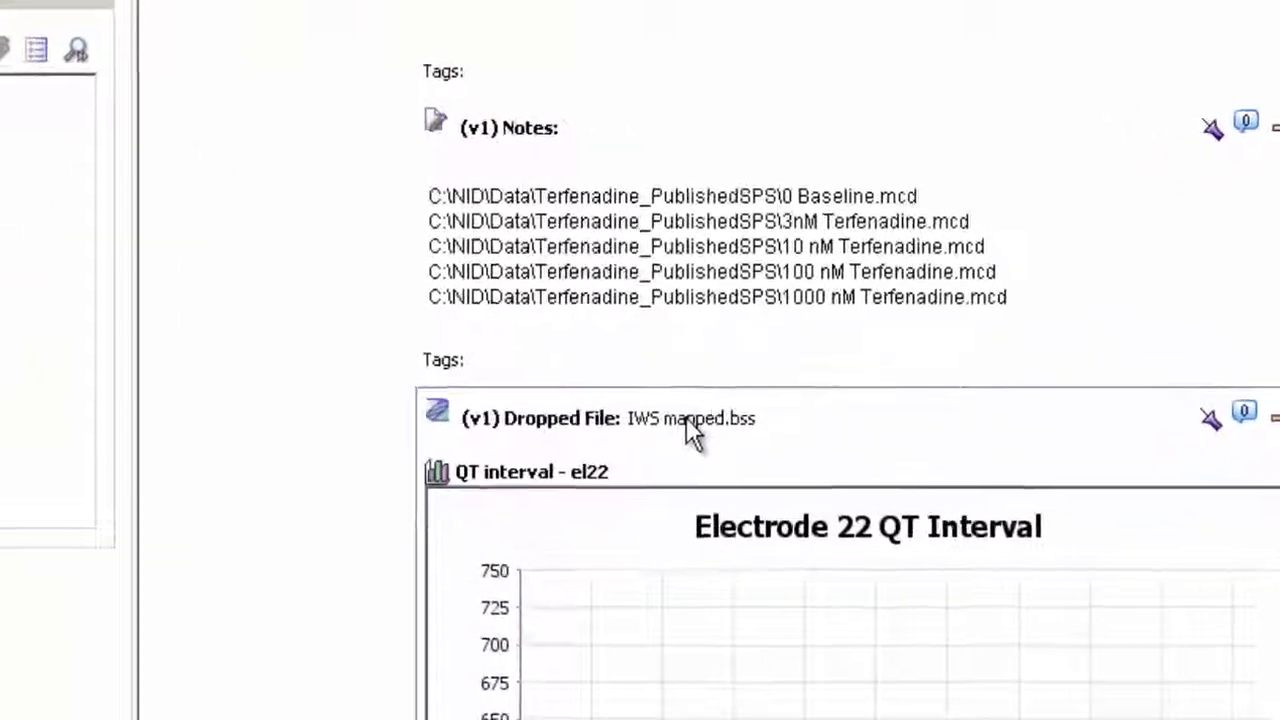
double_click(712, 388)
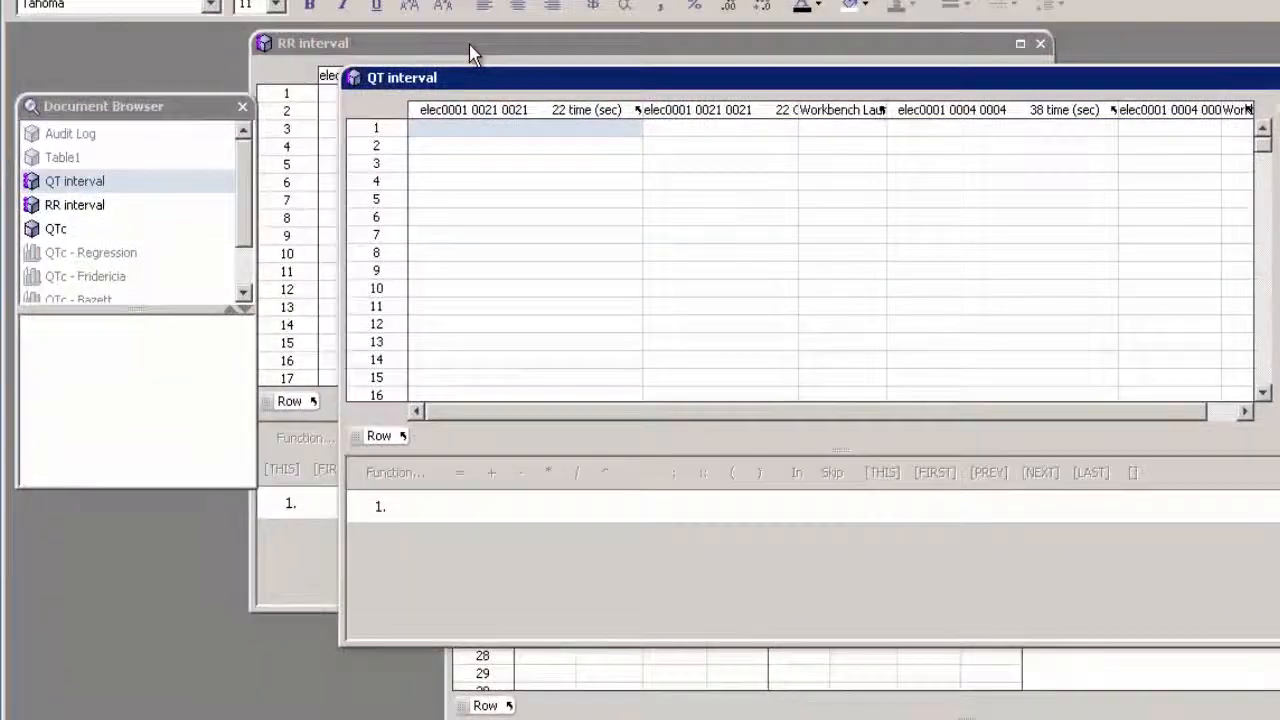
left_click(472, 50)
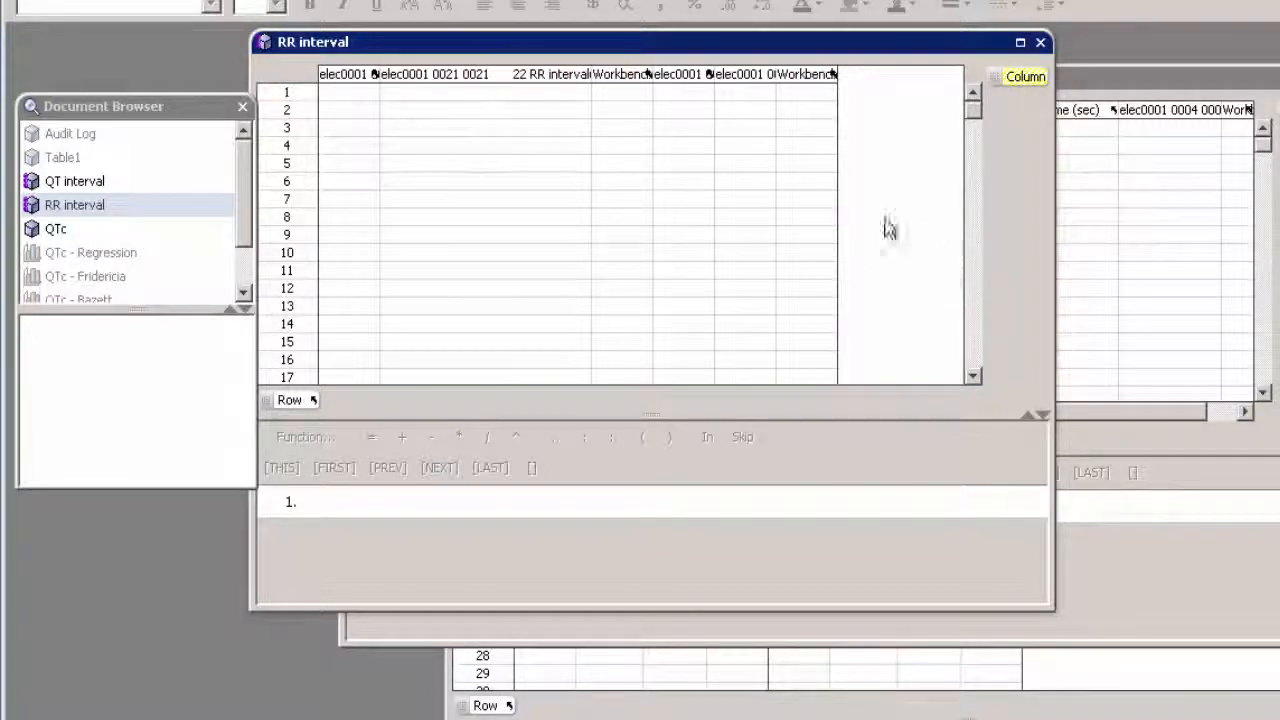
left_click(1088, 90)
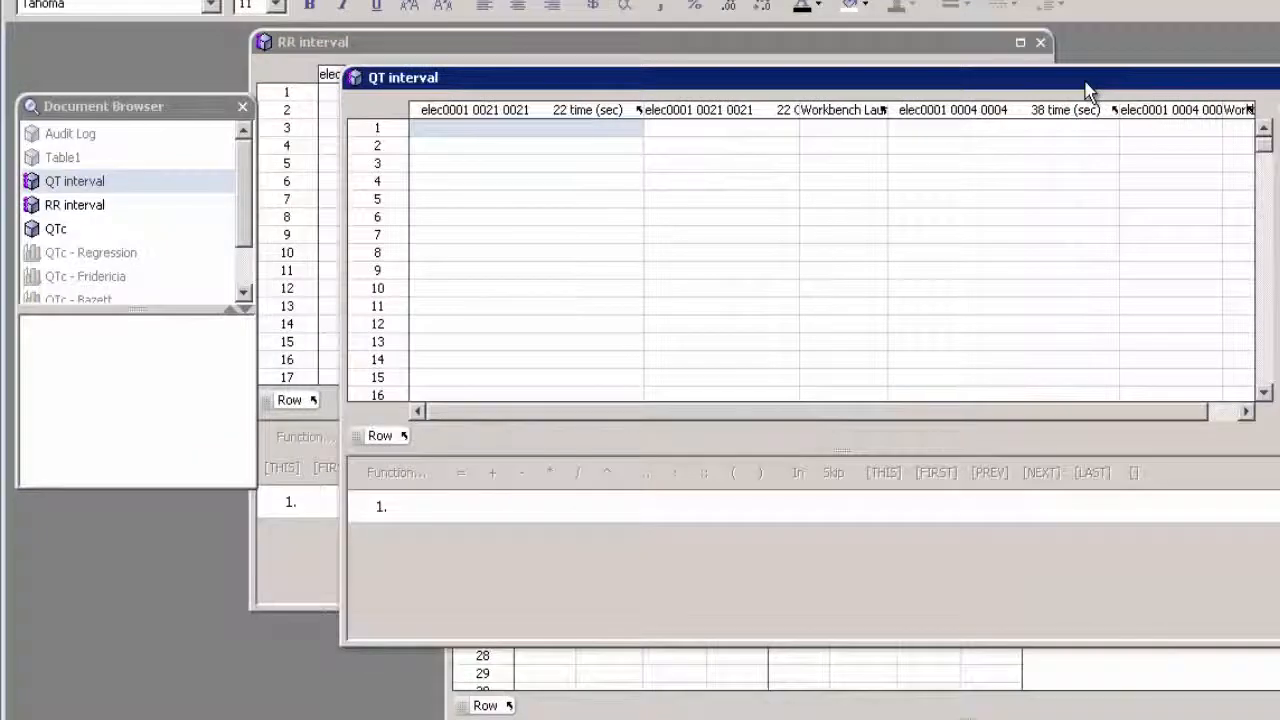
left_click_drag(1092, 92, 1101, 95)
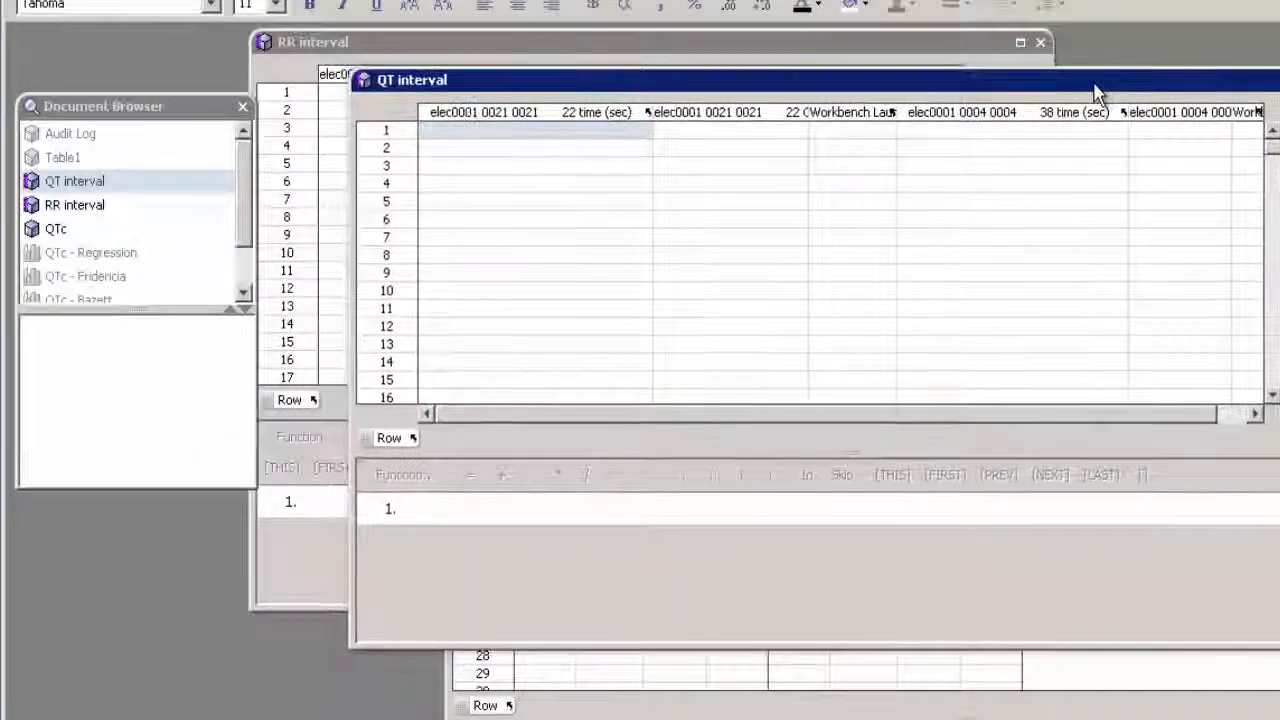
left_click(1277, 106)
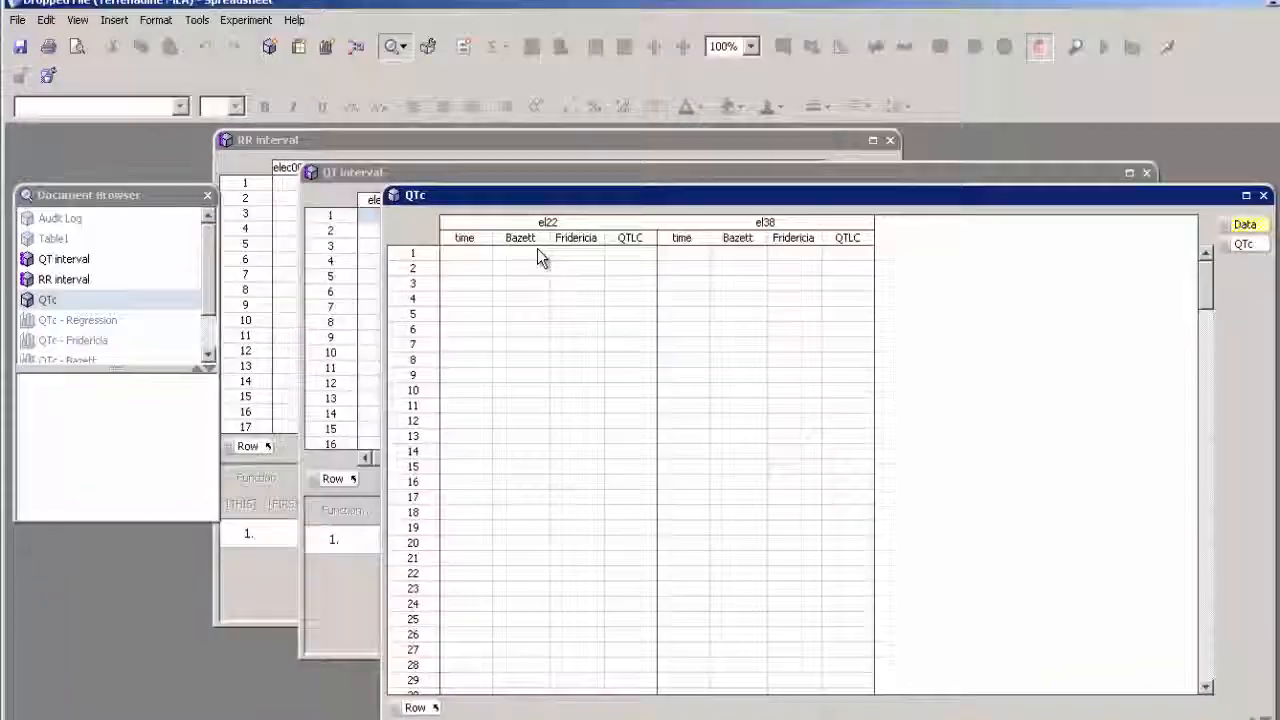
- Edit the RR interval table's IWS Datalink and connect it to jdbc:postgresql://localhost:5432/IWS with the Postgres-9.3-1101 driver
left_click(375, 48)
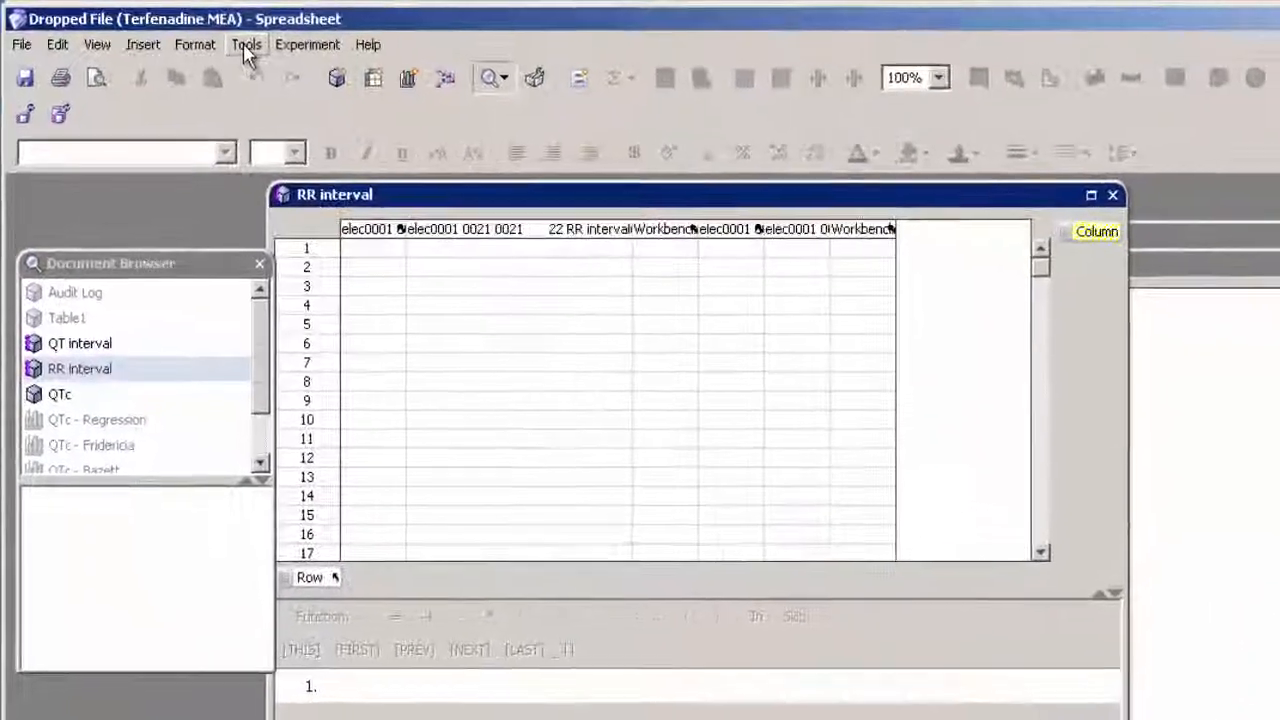
left_click(193, 34)
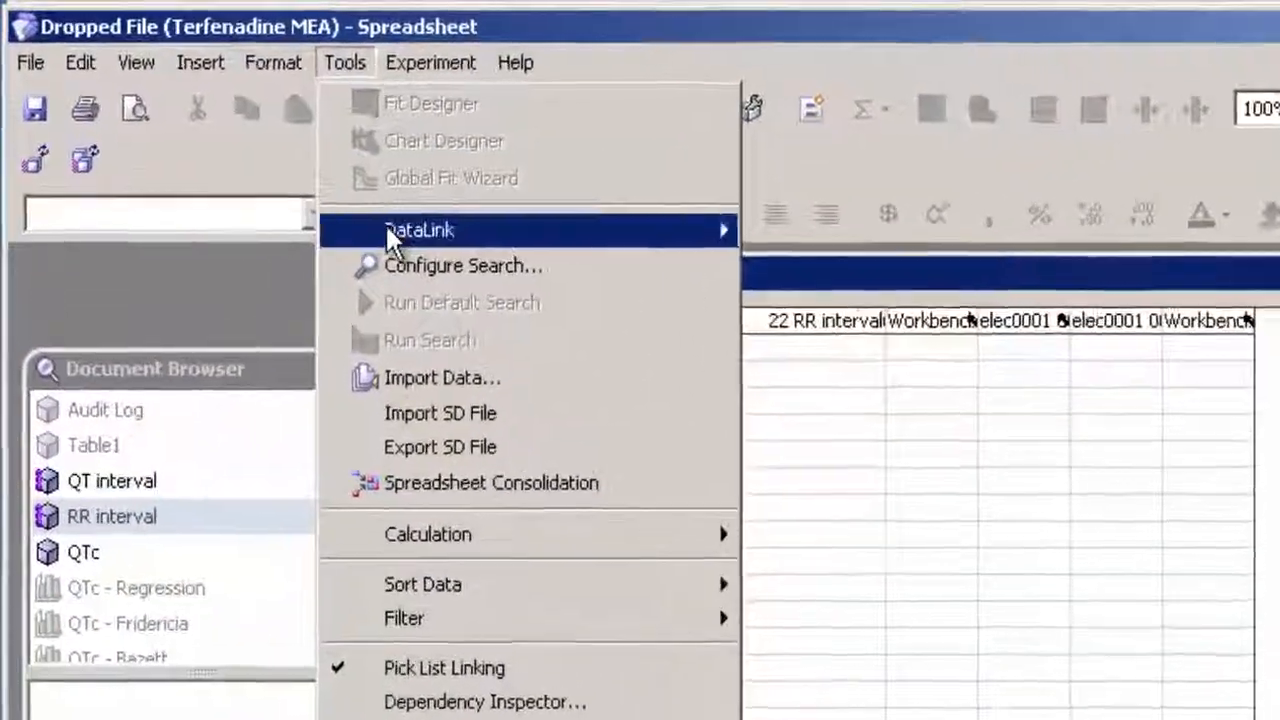
mouse_move(350, 210)
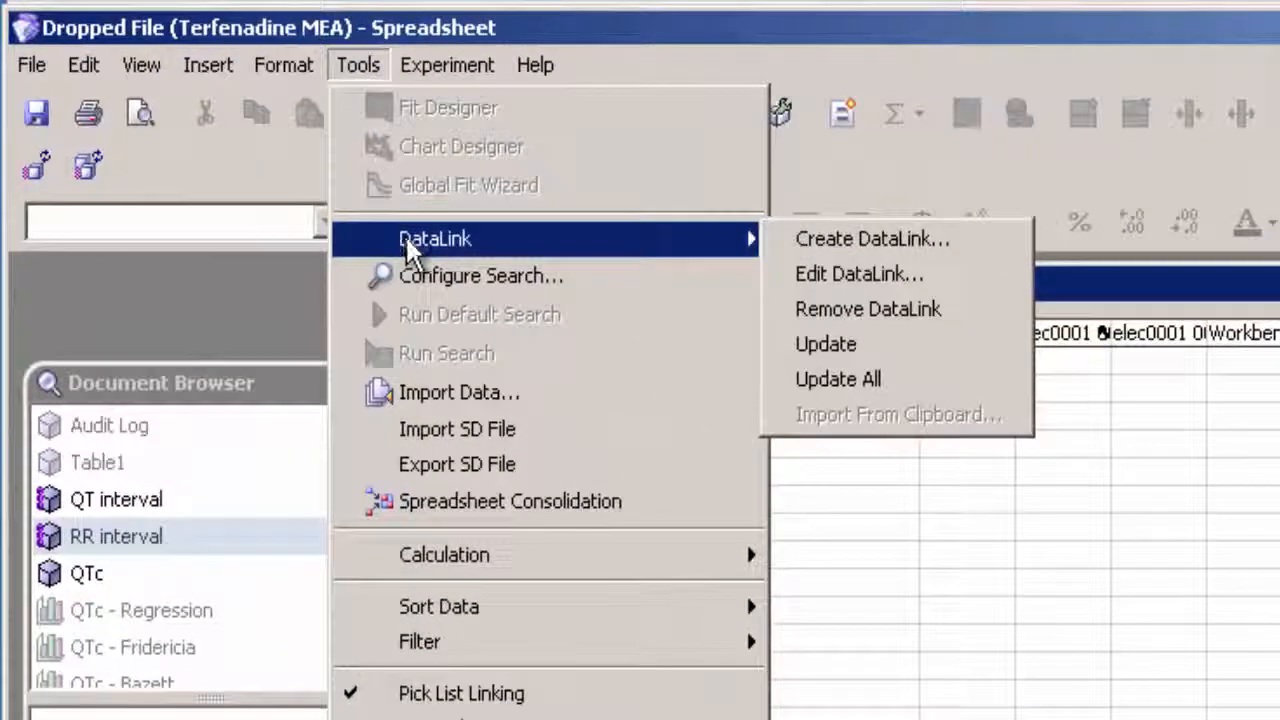
left_click(819, 267)
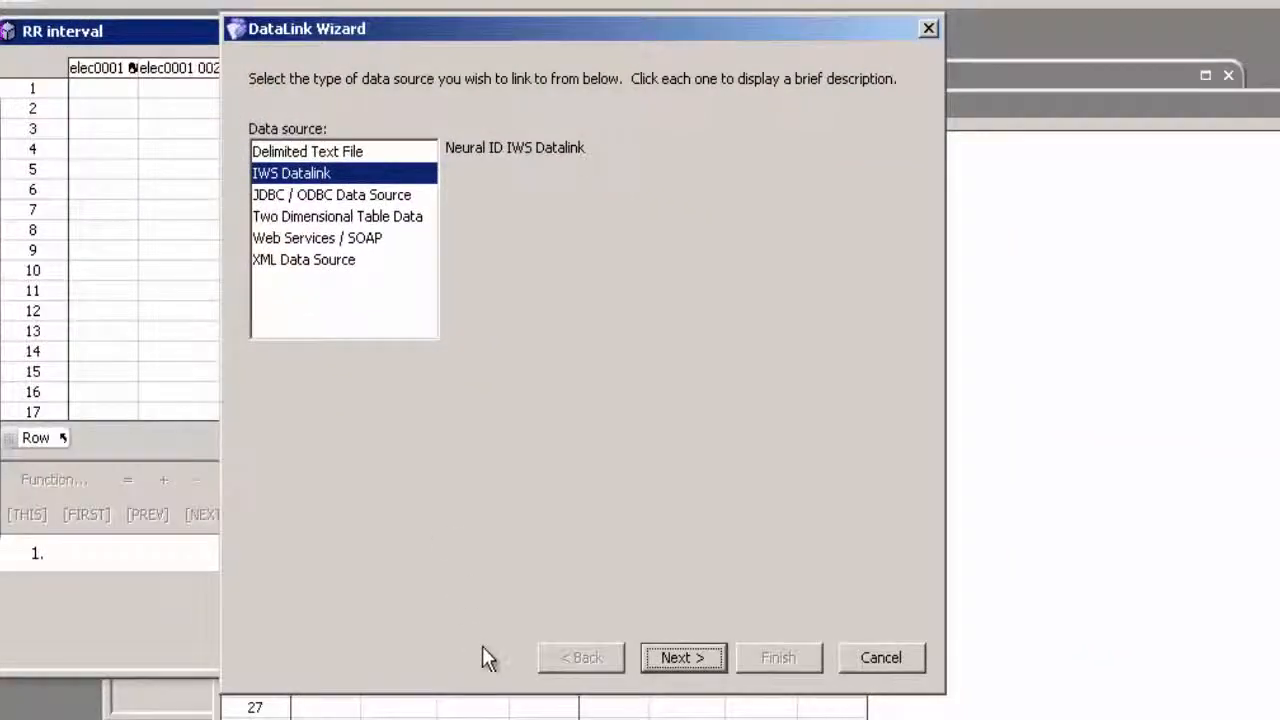
left_click(700, 658)
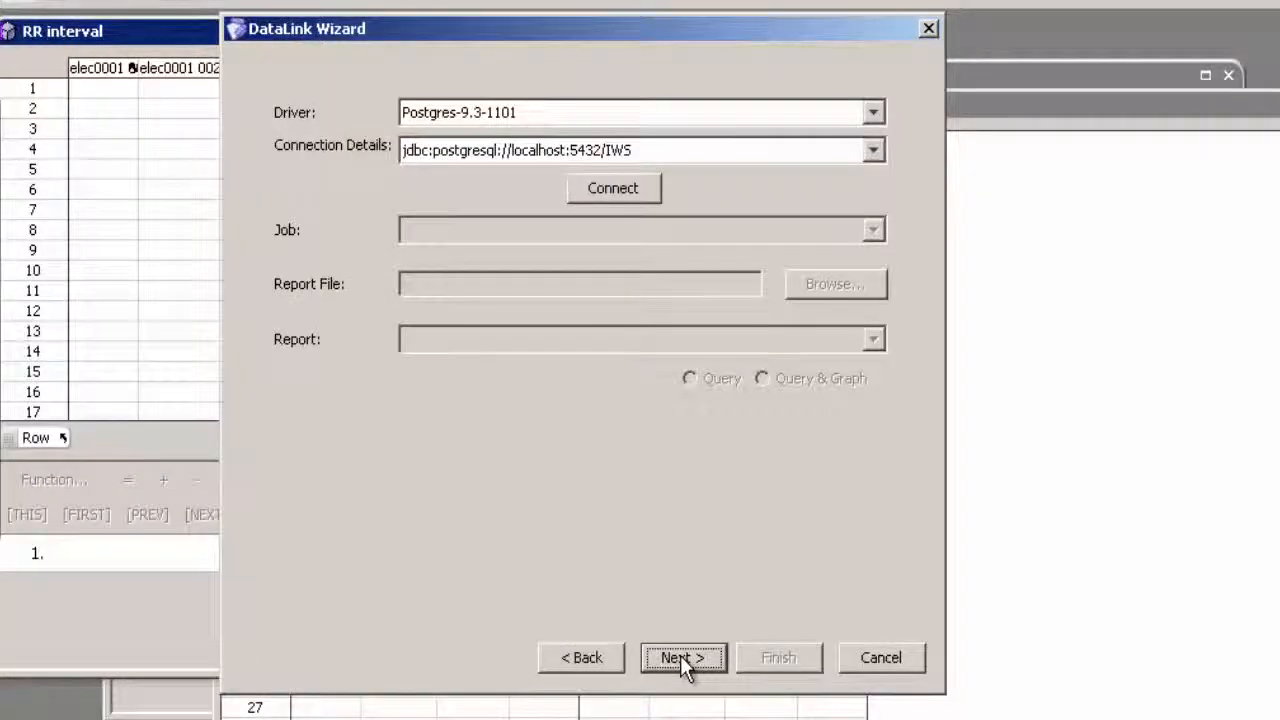
left_click(615, 190)
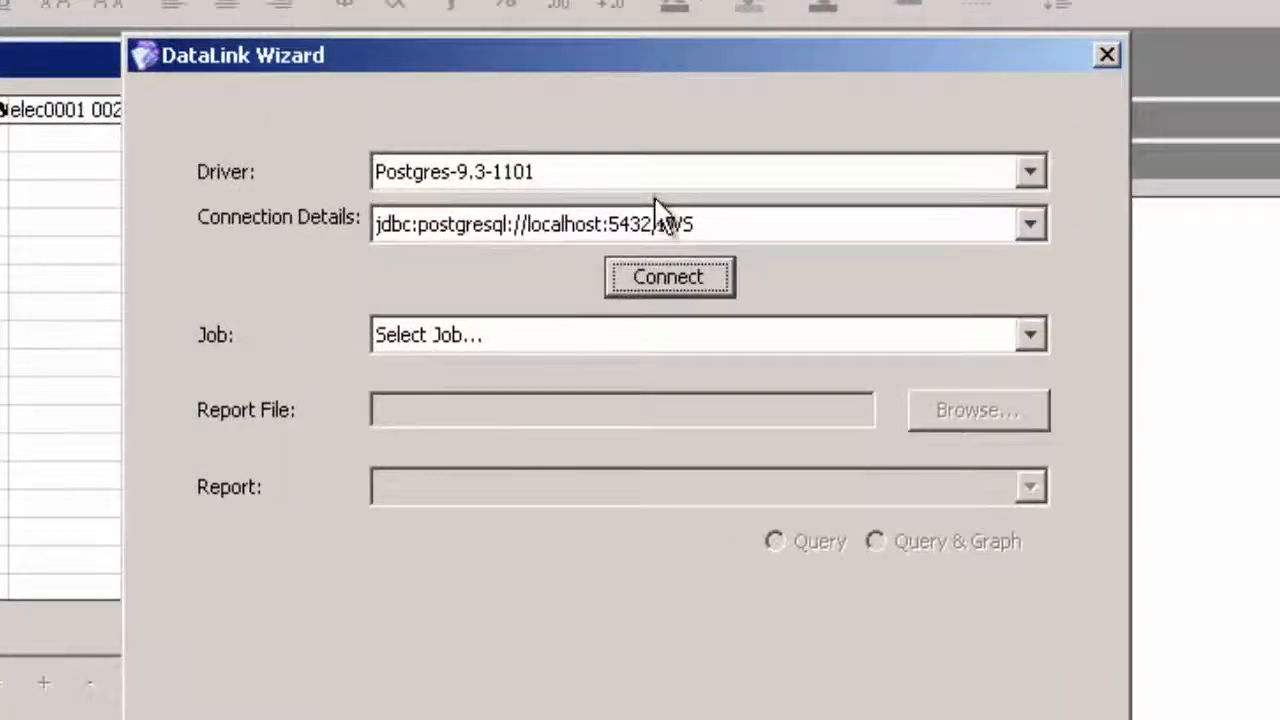
- Set the data link's job to "MEA test job for BioBook" and its report to RR Interval
left_click(1030, 336)
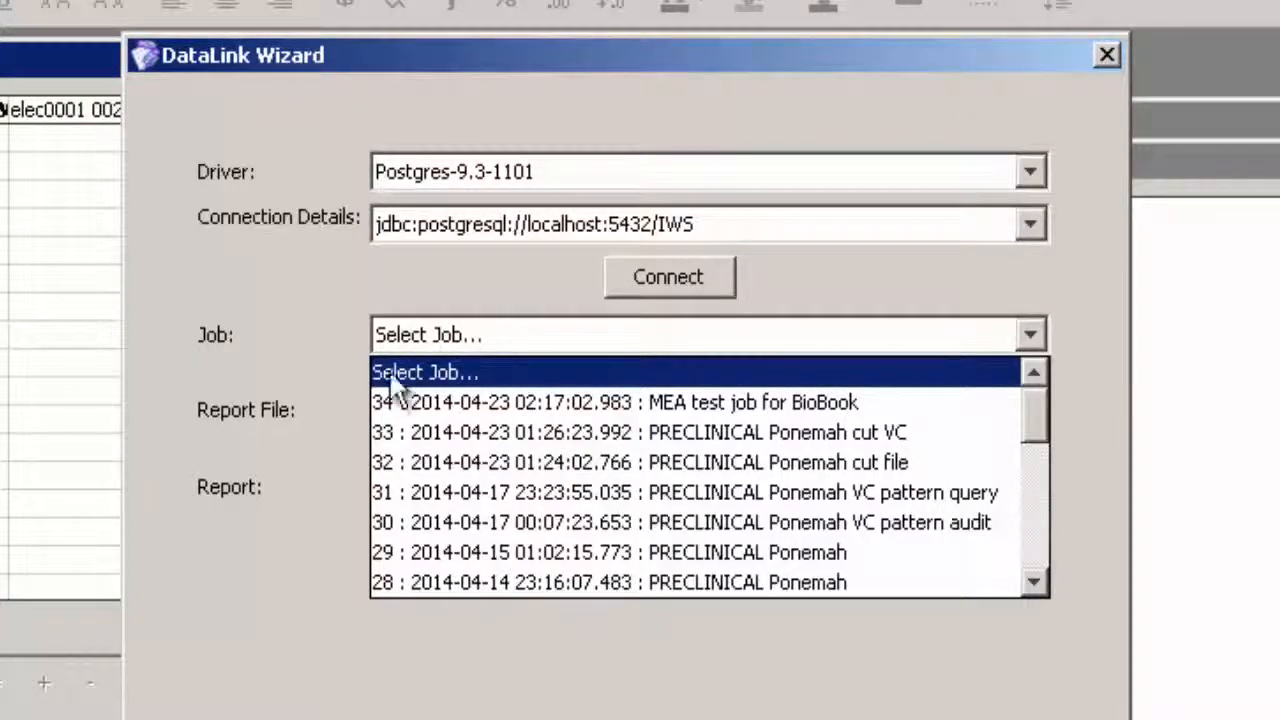
left_click(450, 400)
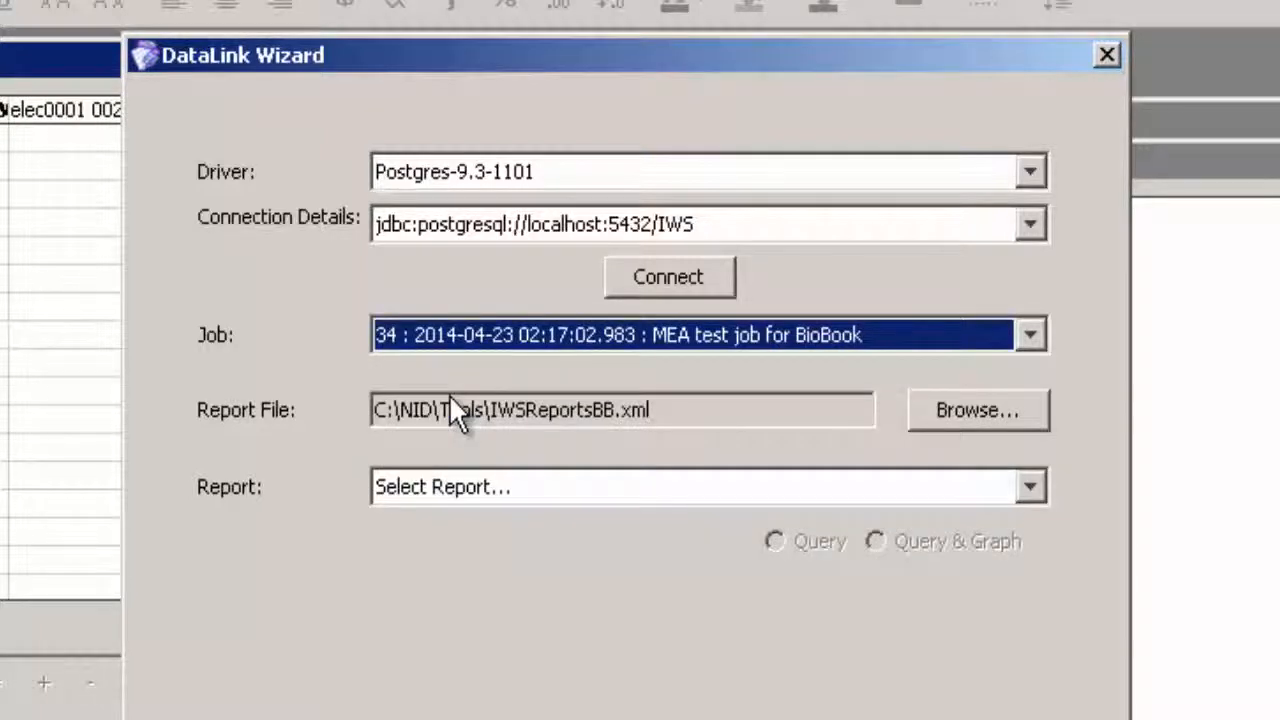
left_click(1028, 489)
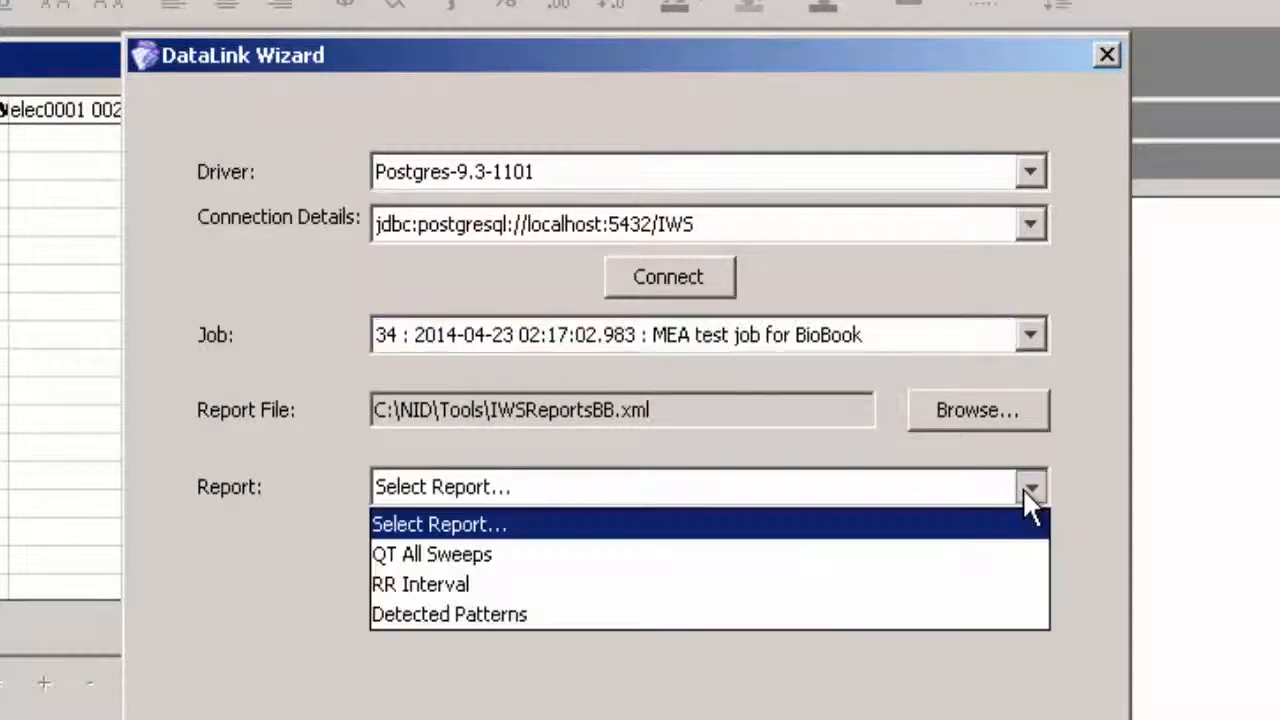
left_click(432, 582)
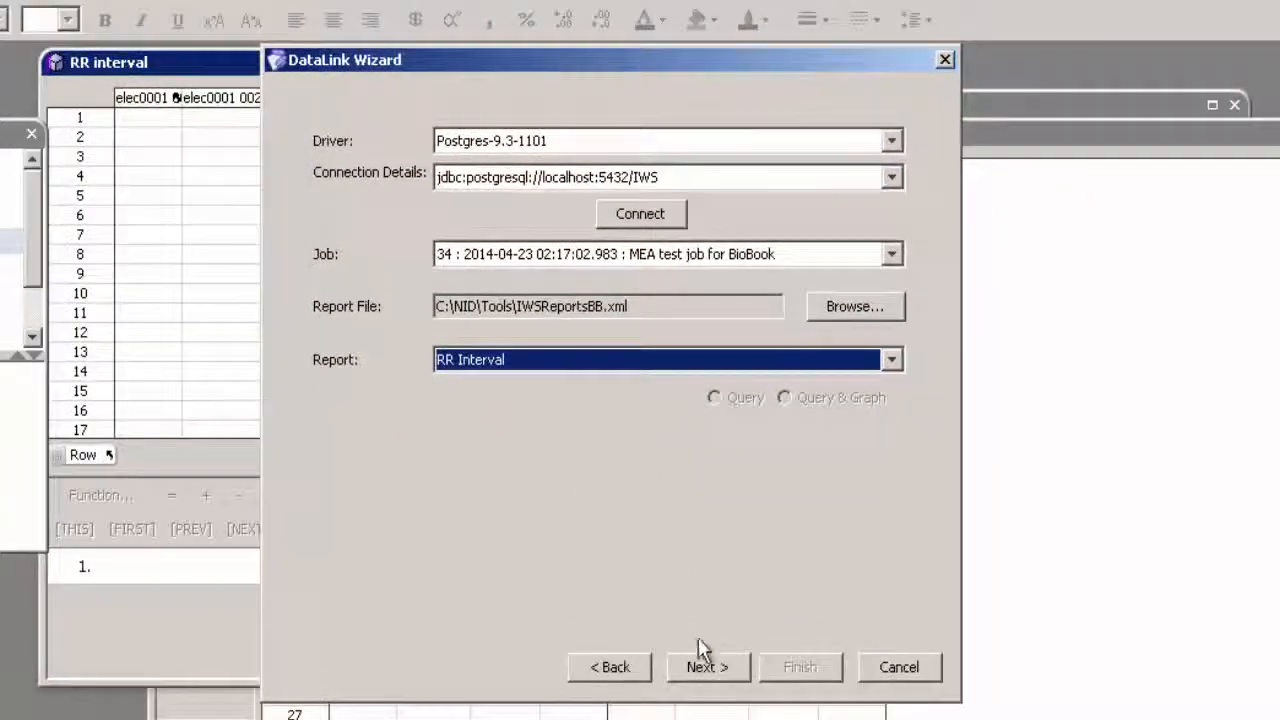
- Complete the RR interval data link by importing into a Two Dimensional Table with the first column as row names
left_click(707, 676)
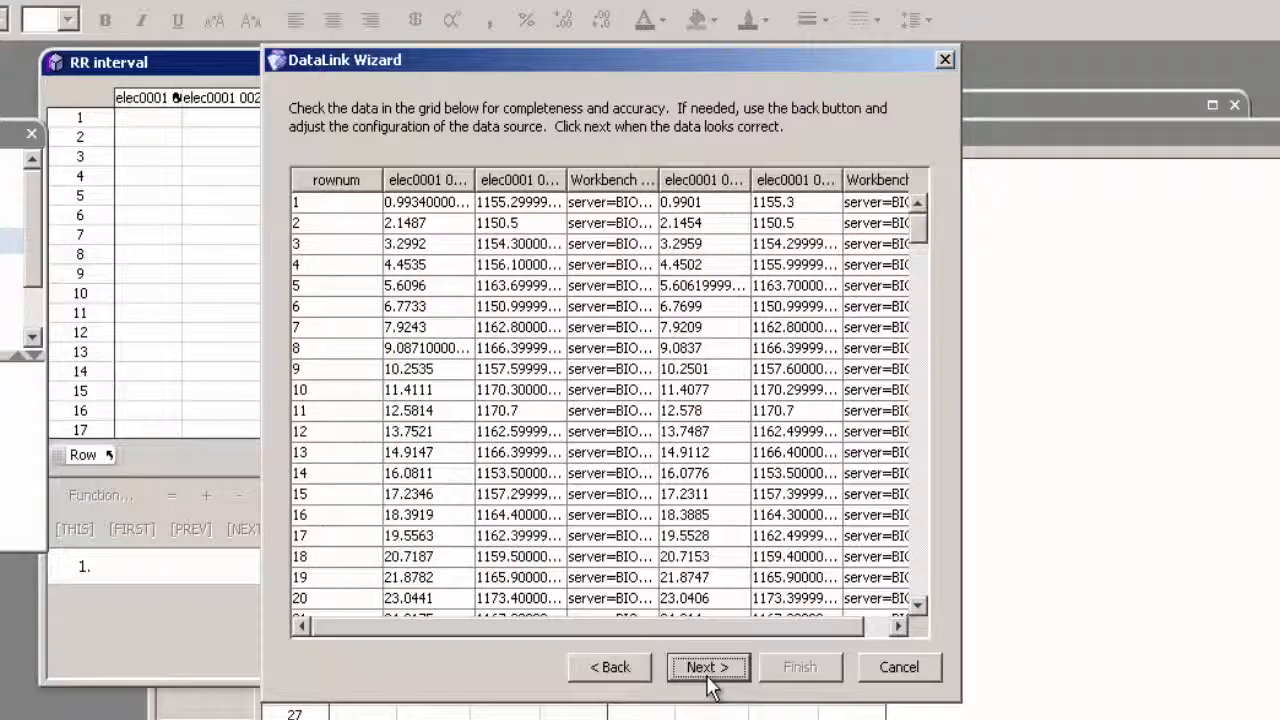
left_click(707, 672)
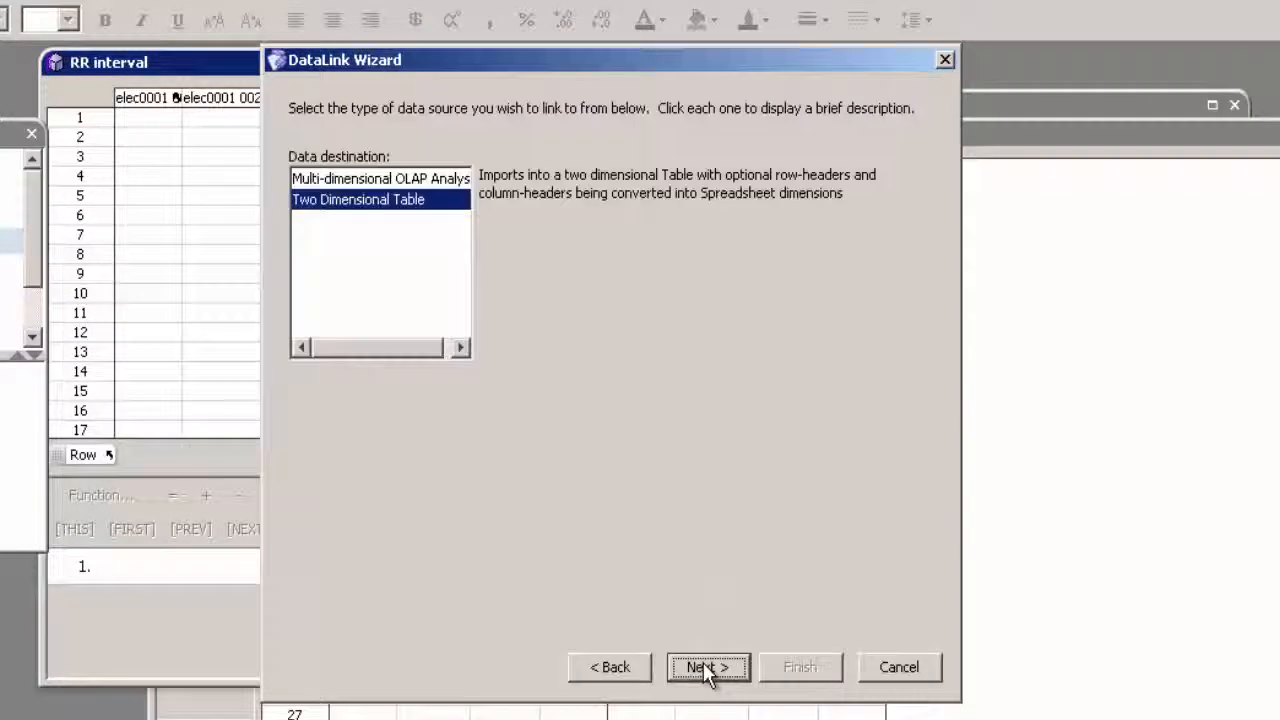
left_click(707, 672)
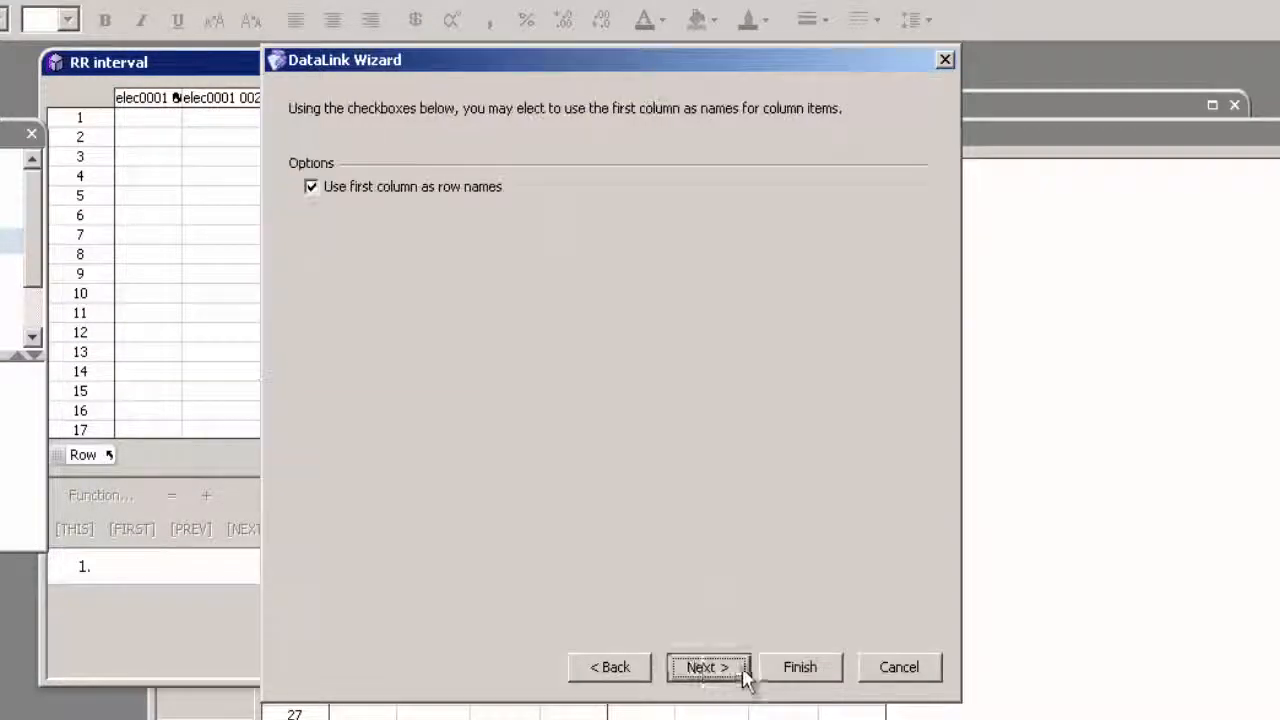
left_click(746, 671)
left_click(800, 670)
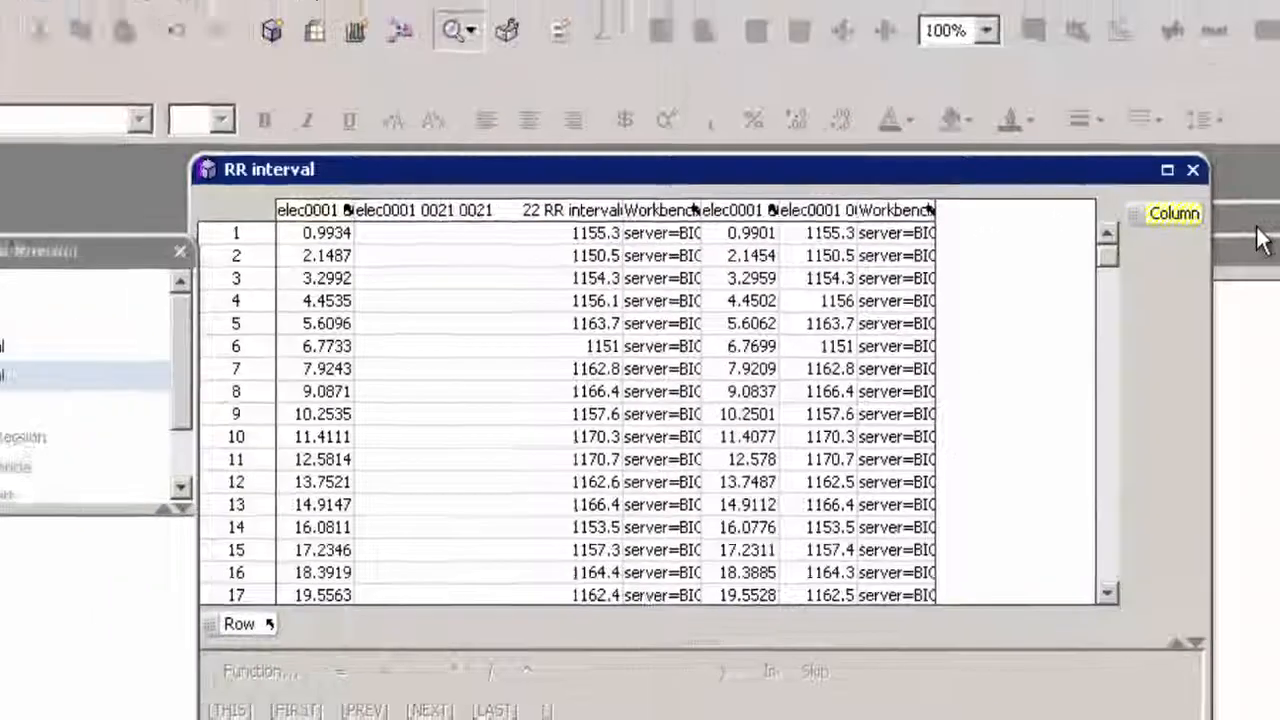
- Edit the QT interval table's IWS Datalink and connect it to jdbc:postgresql://localhost:5432/IWS with the Postgres-9.3-1101 driver
left_click(1256, 228)
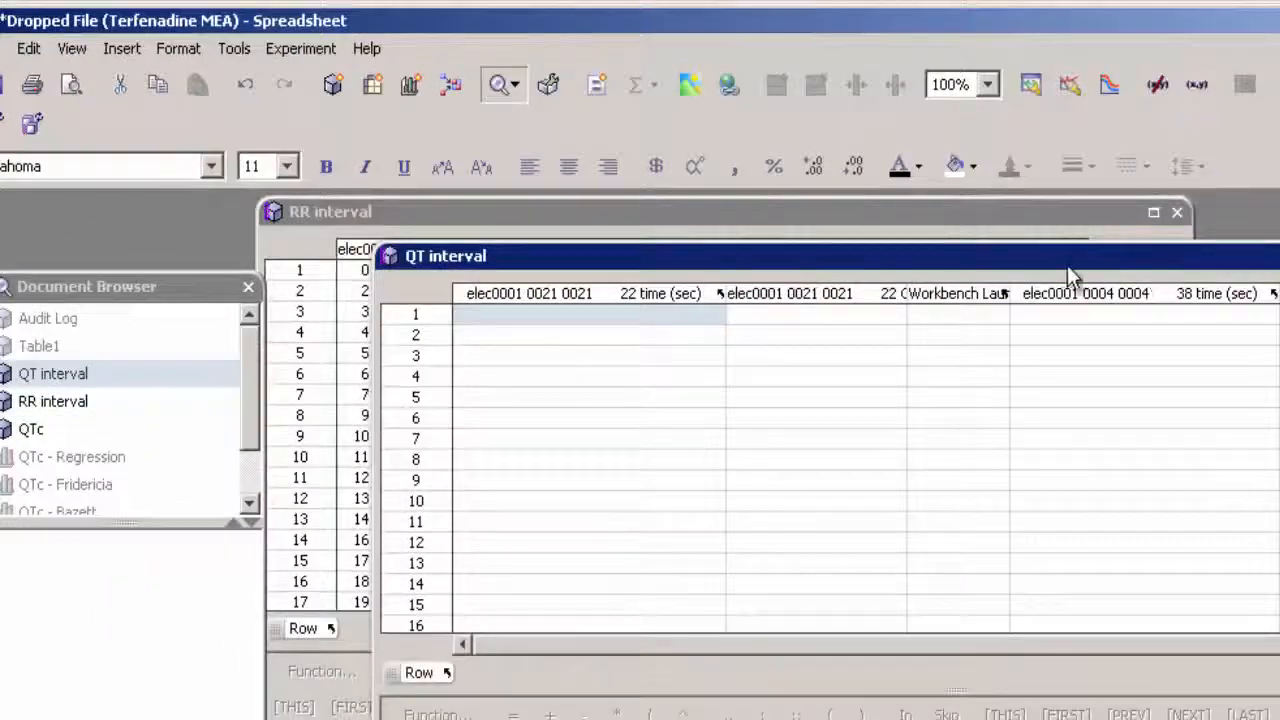
left_click(230, 50)
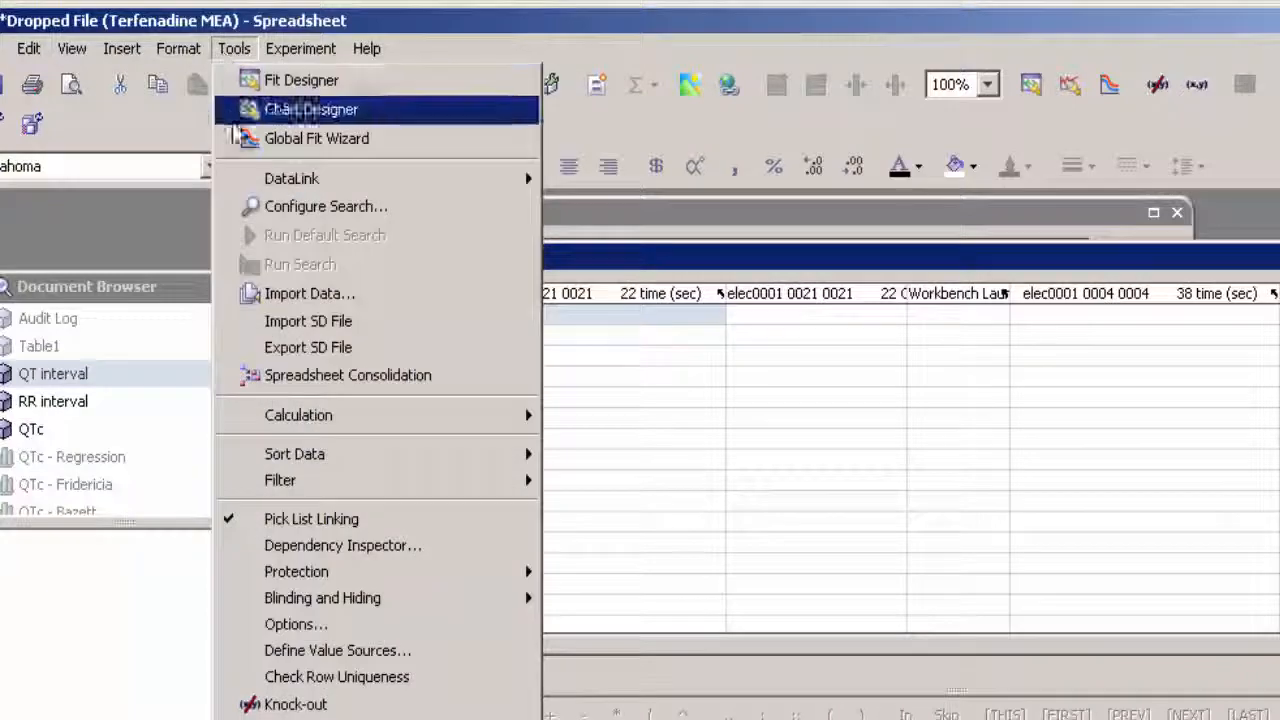
mouse_move(291, 190)
left_click(575, 206)
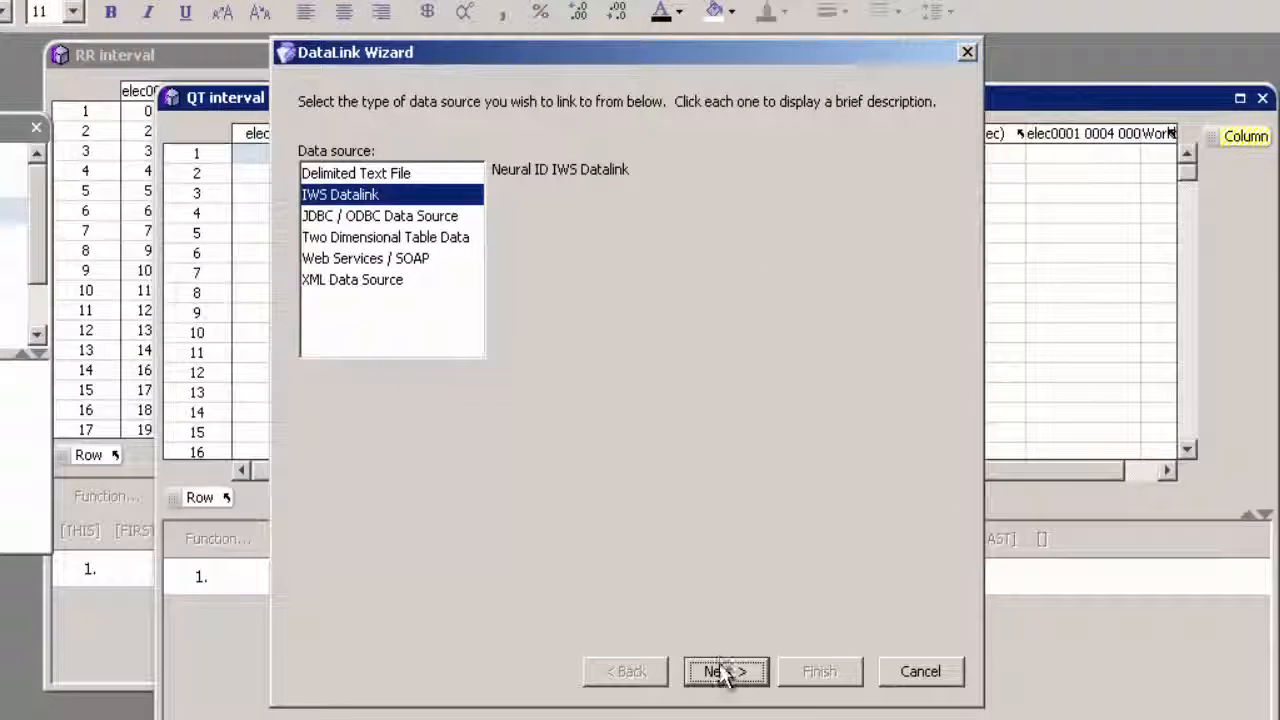
left_click(967, 719)
left_click(674, 215)
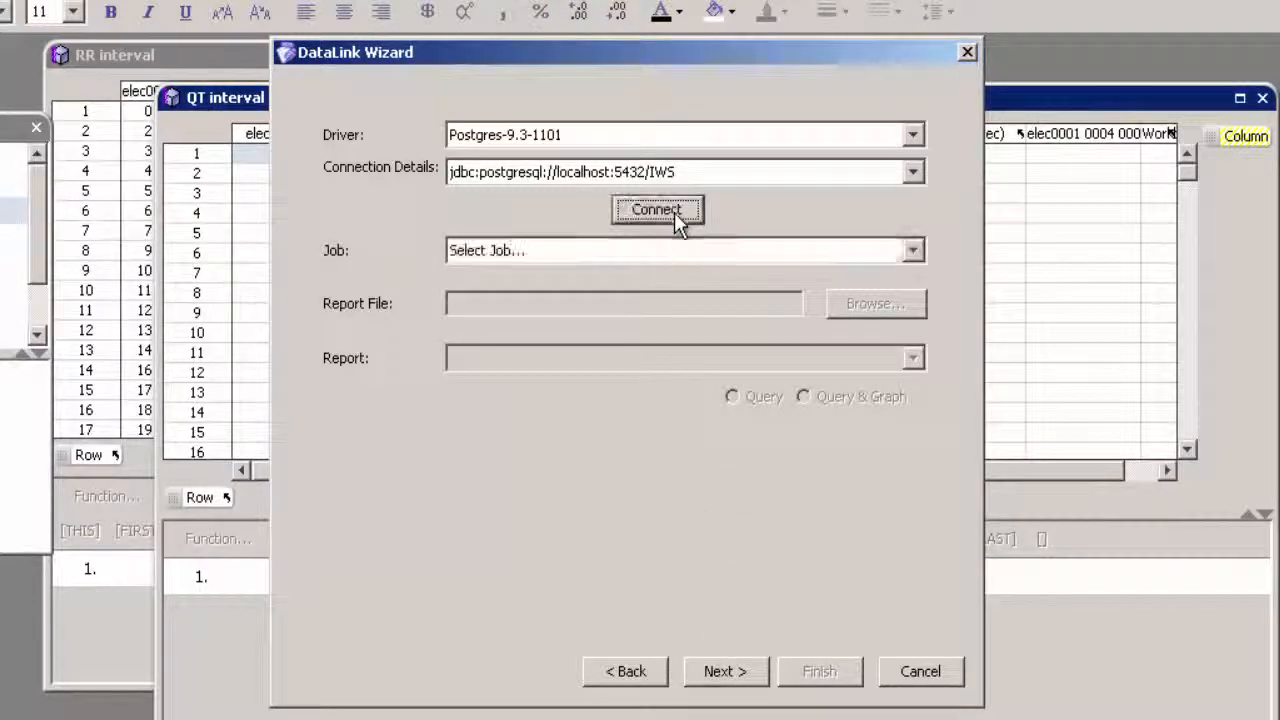
- Set the QT interval link's job to "MEA test job for BioBook" and its report to QT All Sweeps
left_click(650, 251)
left_click(513, 300)
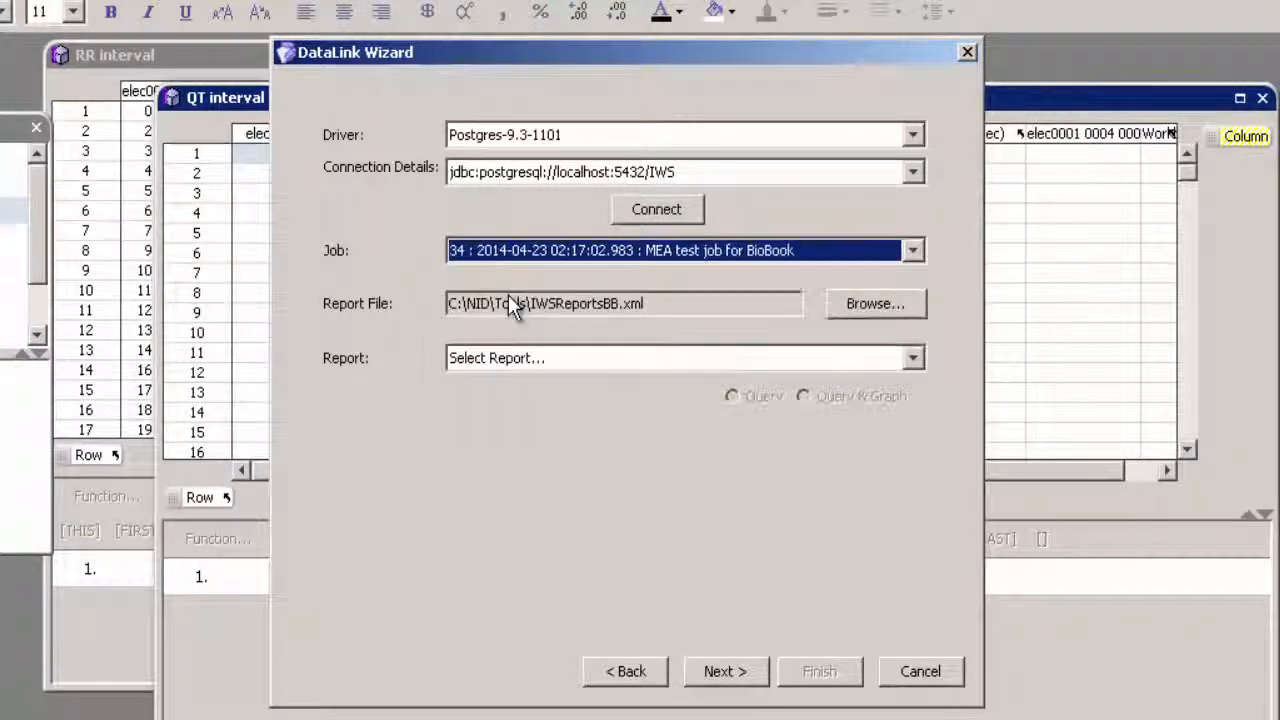
left_click(530, 362)
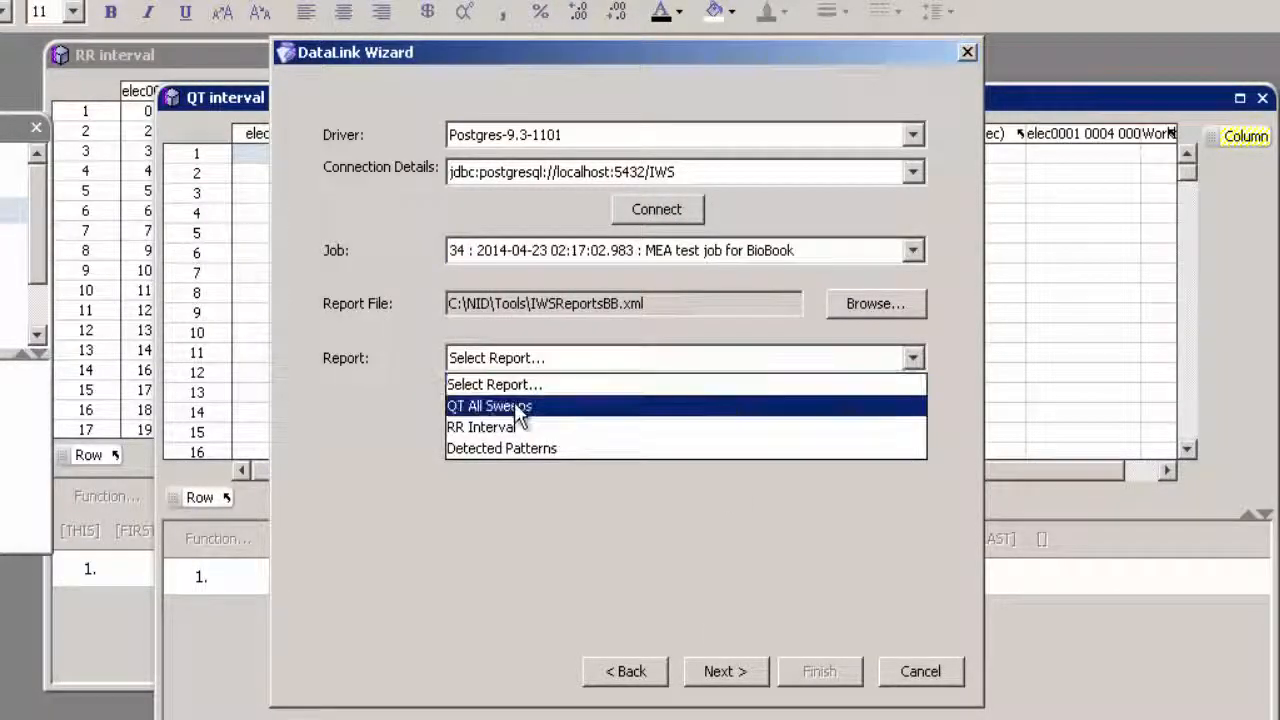
left_click(476, 406)
- Complete the QT interval data link by importing into a Two Dimensional Table with the first column as row names
left_click(700, 671)
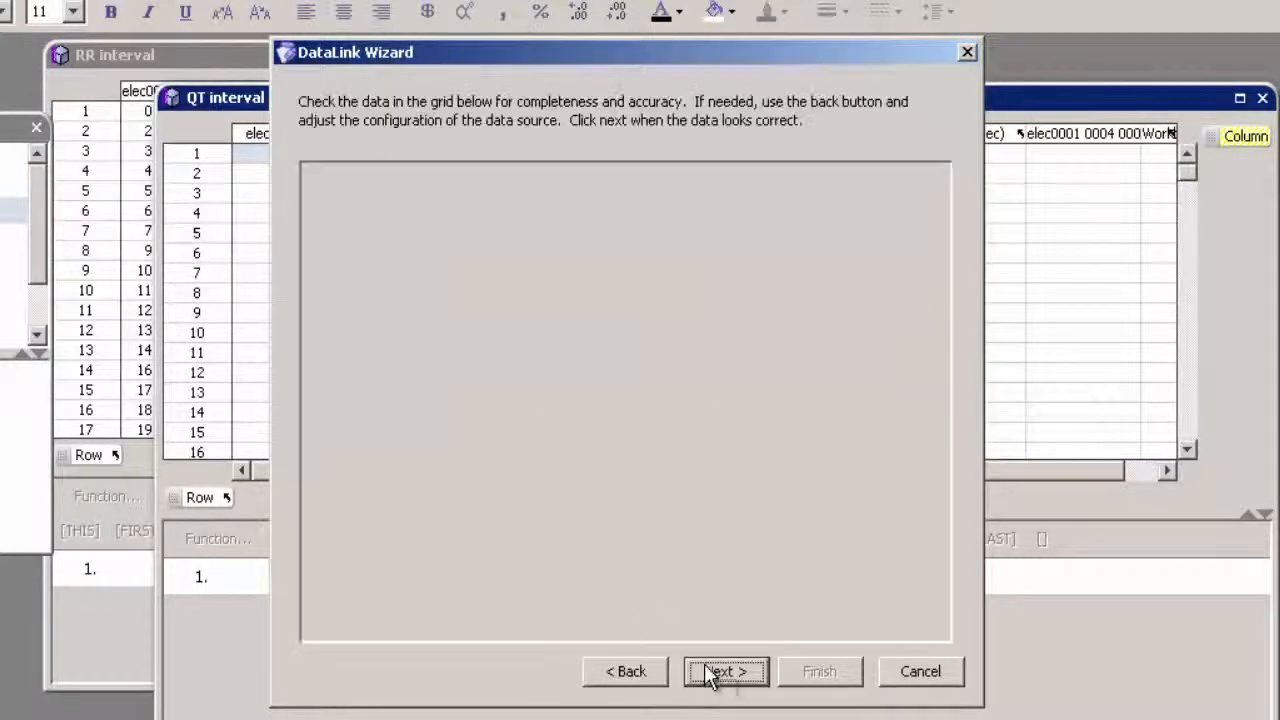
left_click(723, 671)
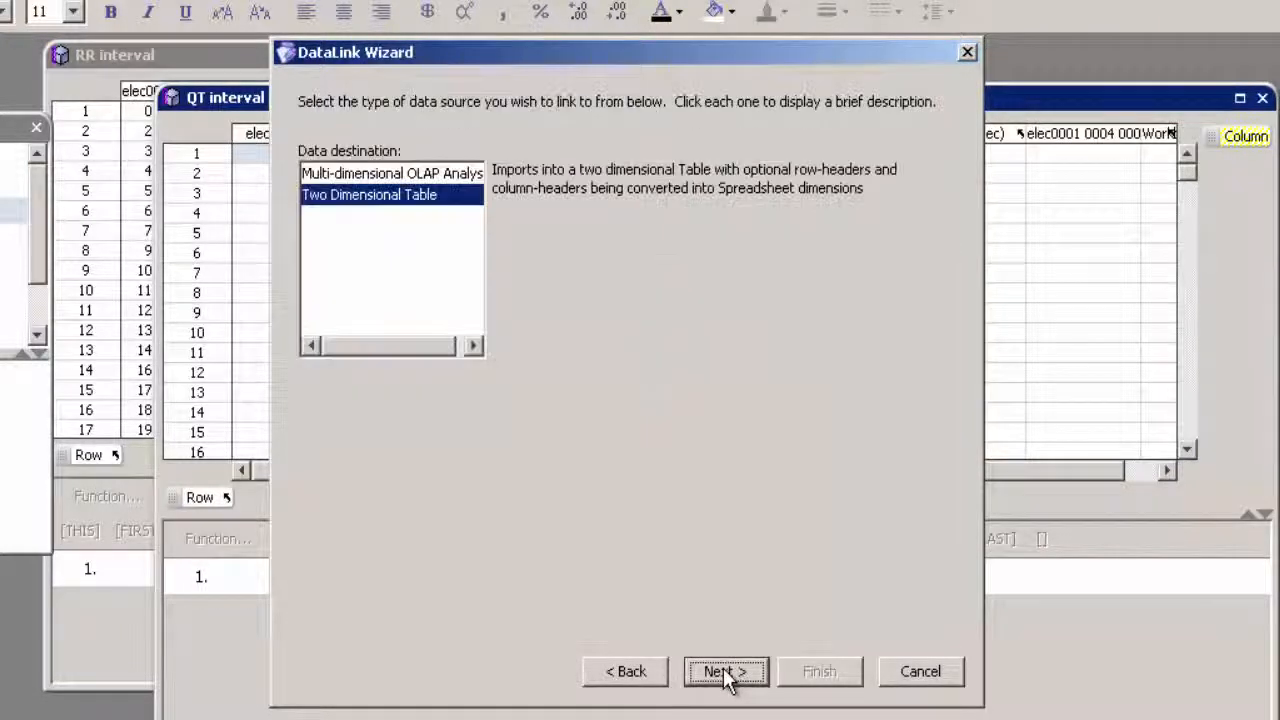
left_click(723, 671)
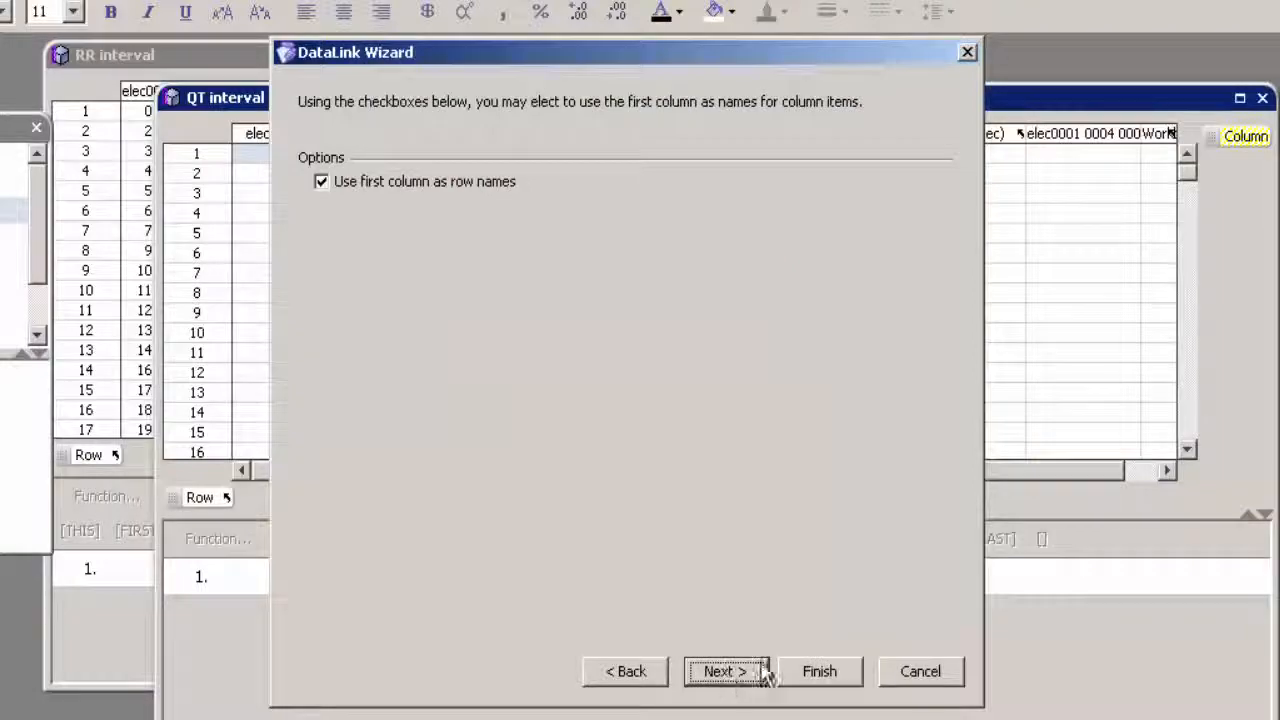
left_click(819, 673)
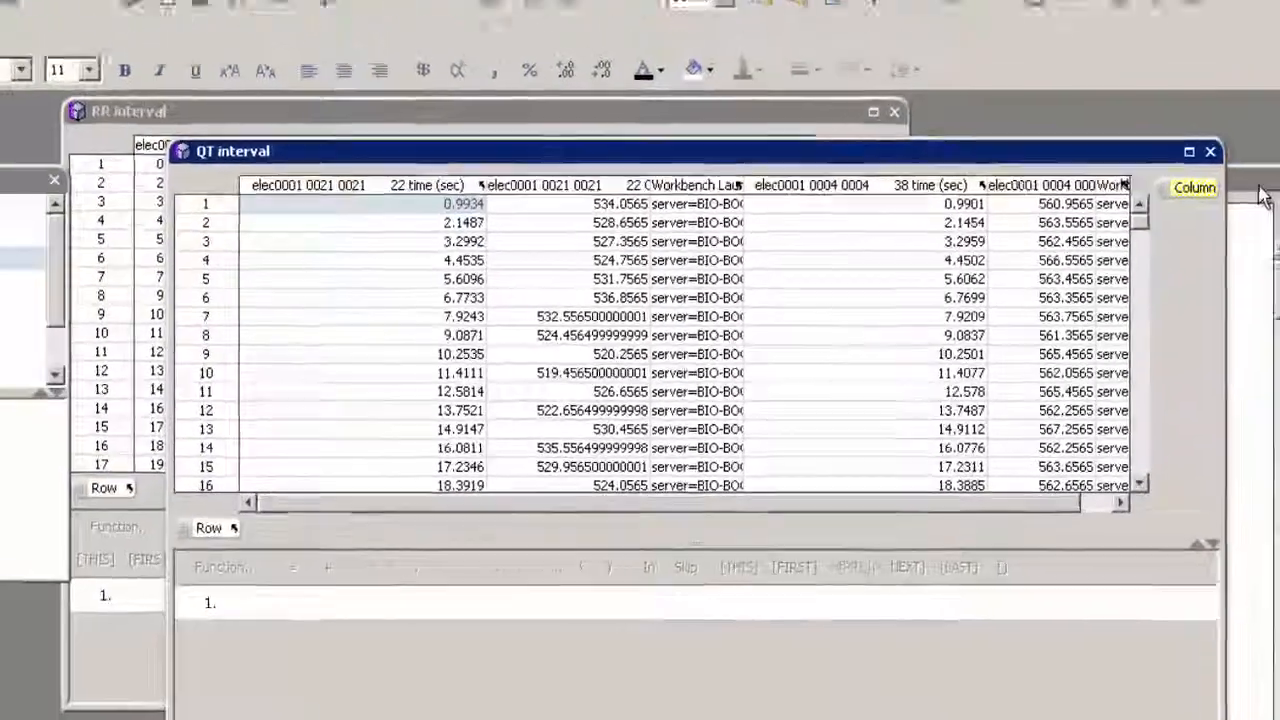
- Bring the QTc table to the front, then save the spreadsheet to the experiment and return to E-WorkBook
left_click(1259, 188)
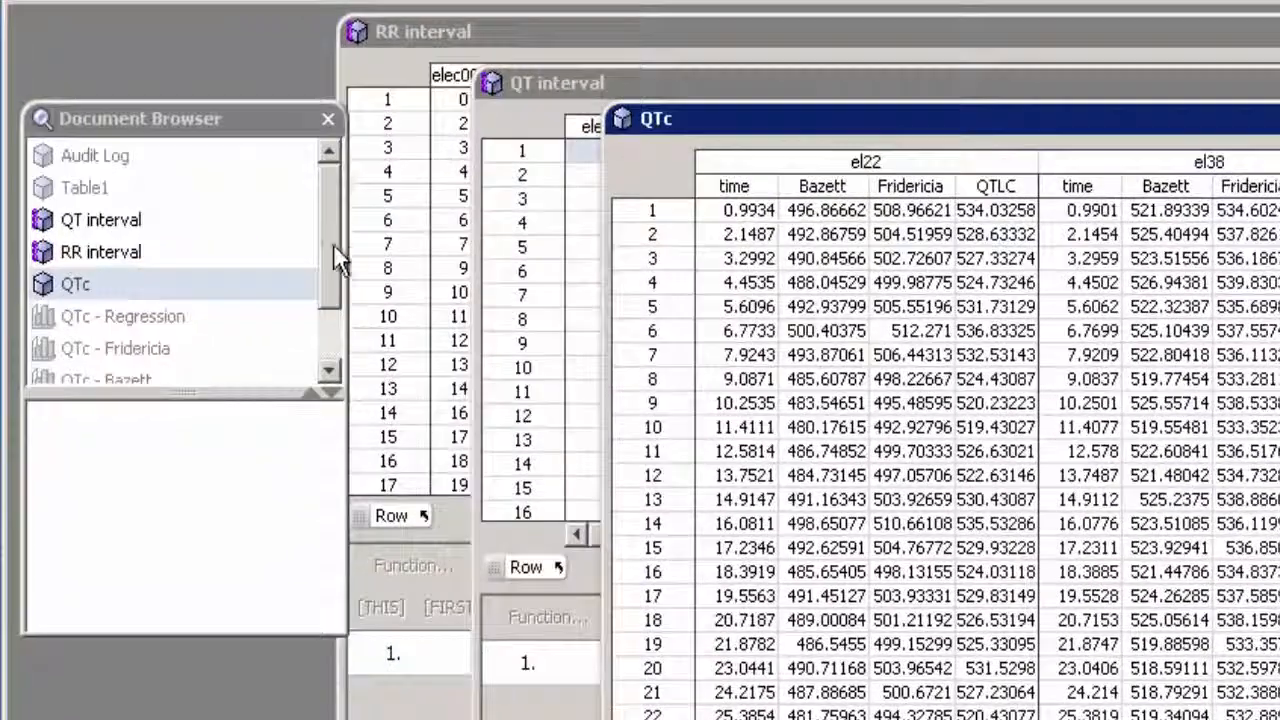
left_click_drag(207, 286, 207, 301)
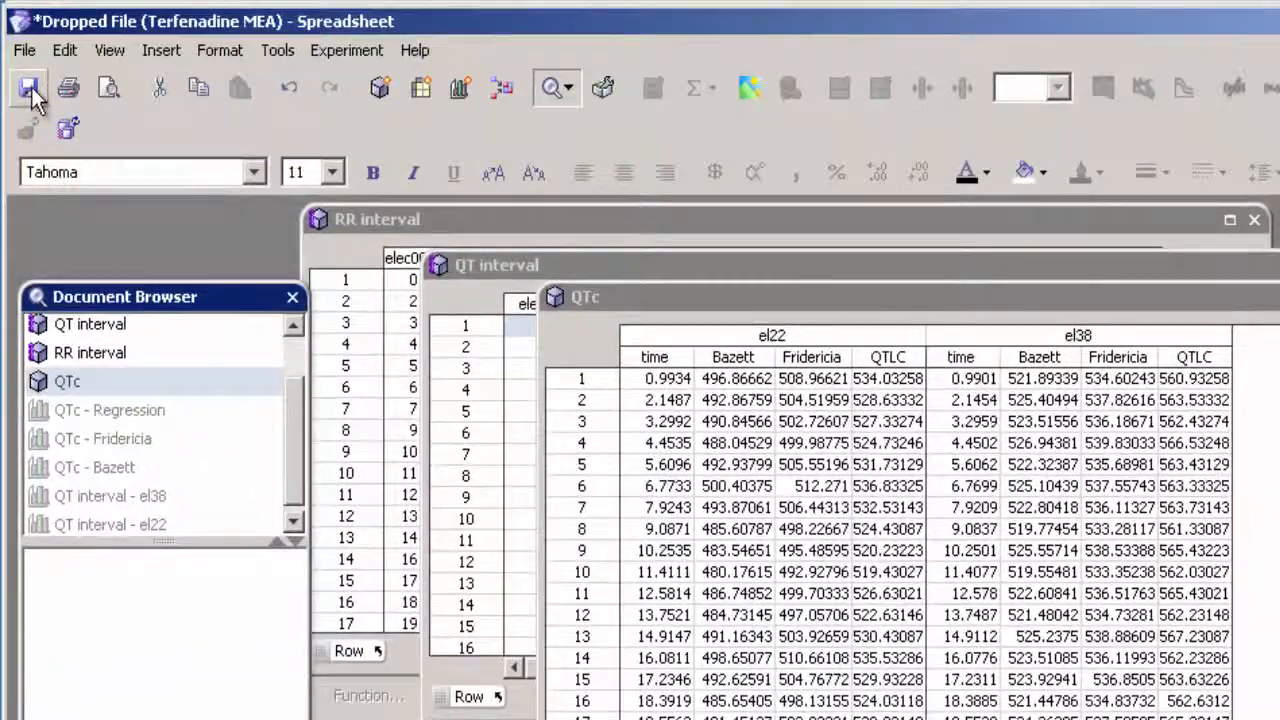
left_click(28, 92)
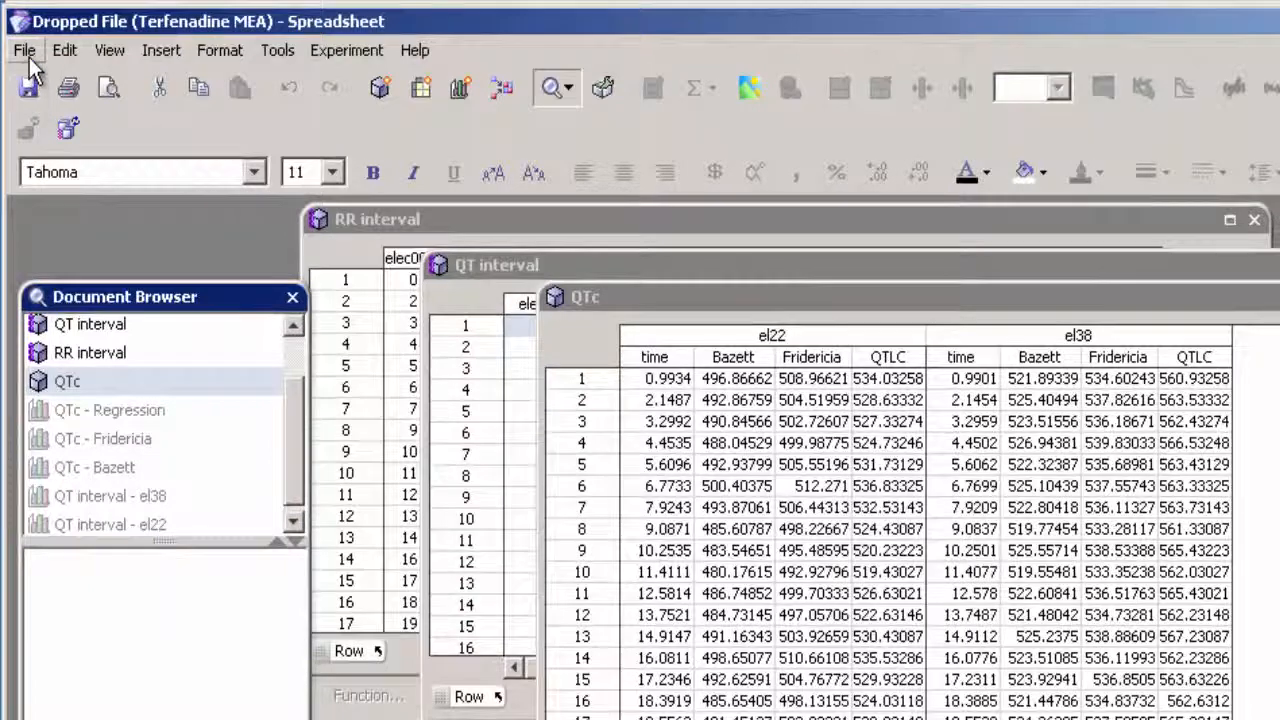
left_click(28, 55)
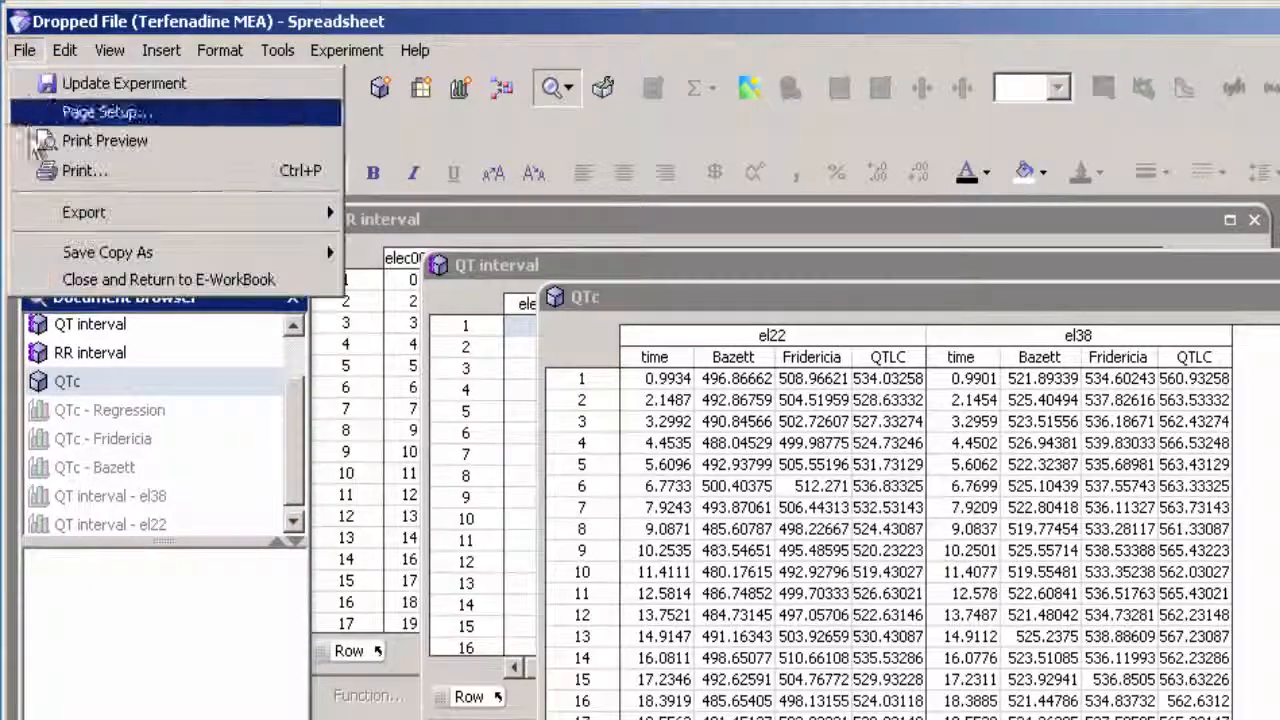
left_click(65, 286)
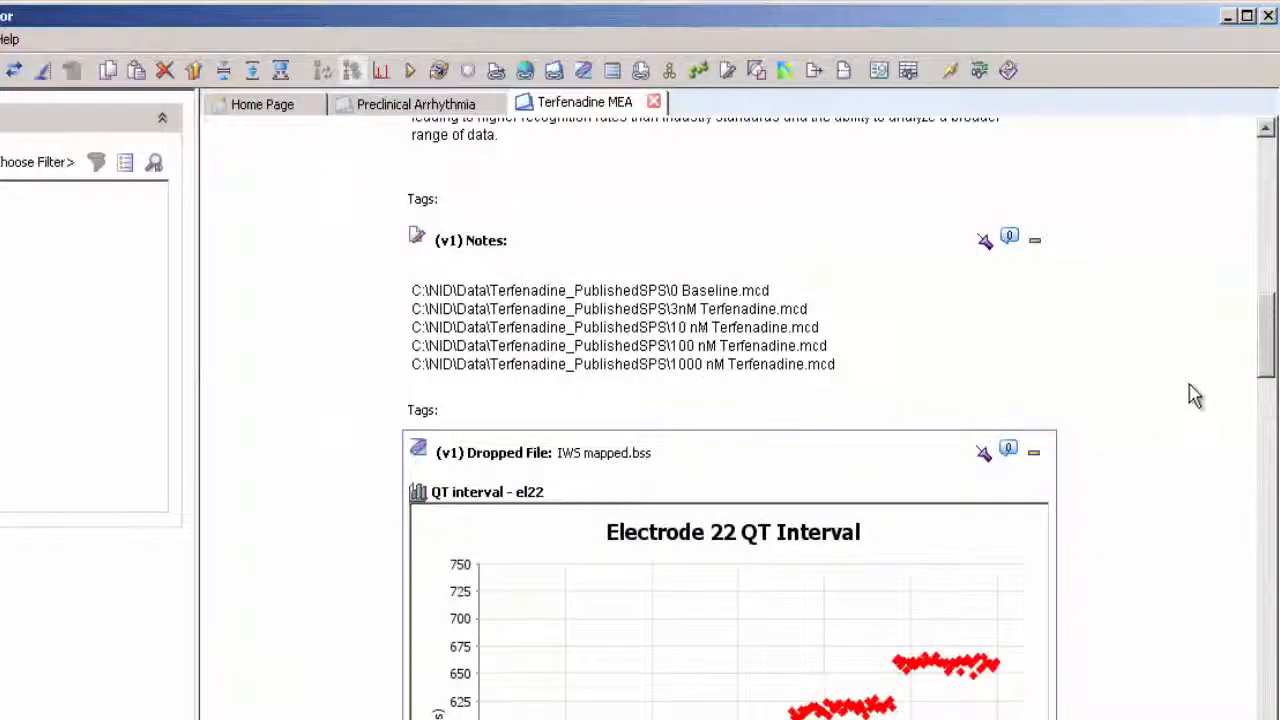
- Examine the QT interval and QTc charts in the Terfenadine MEA record
left_click_drag(1266, 352, 1262, 557)
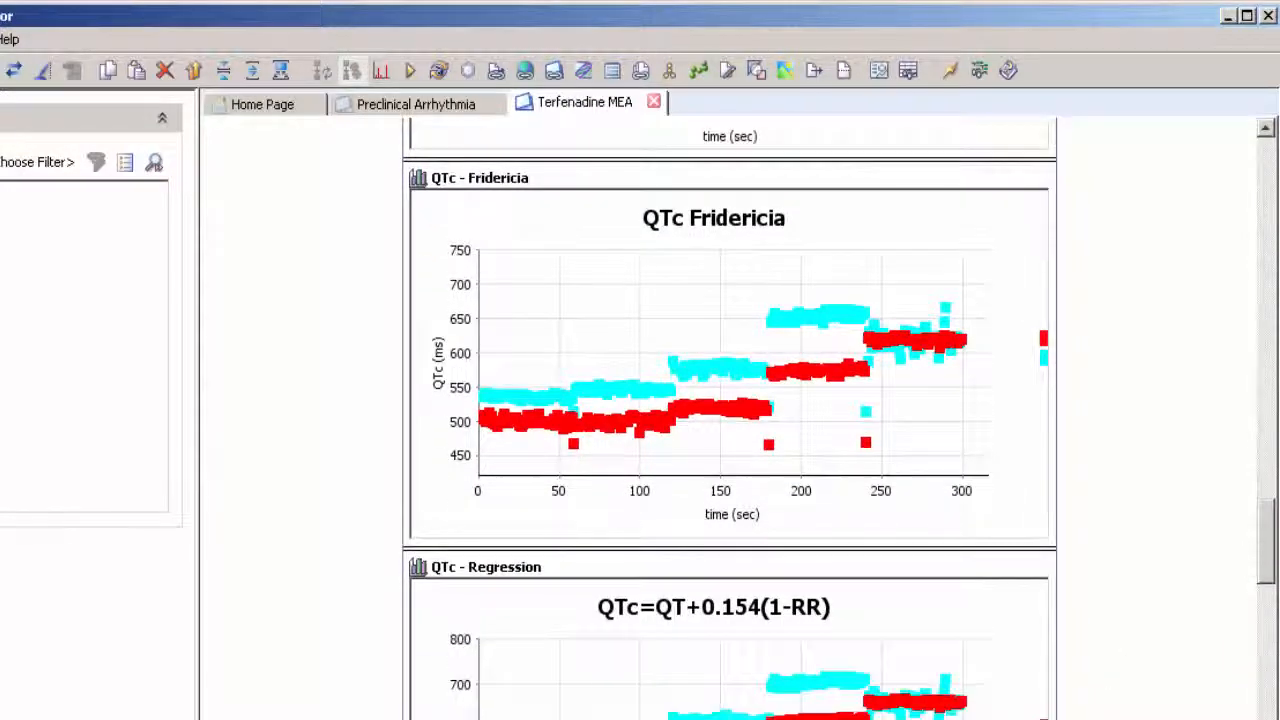
left_click_drag(1262, 560, 1253, 183)
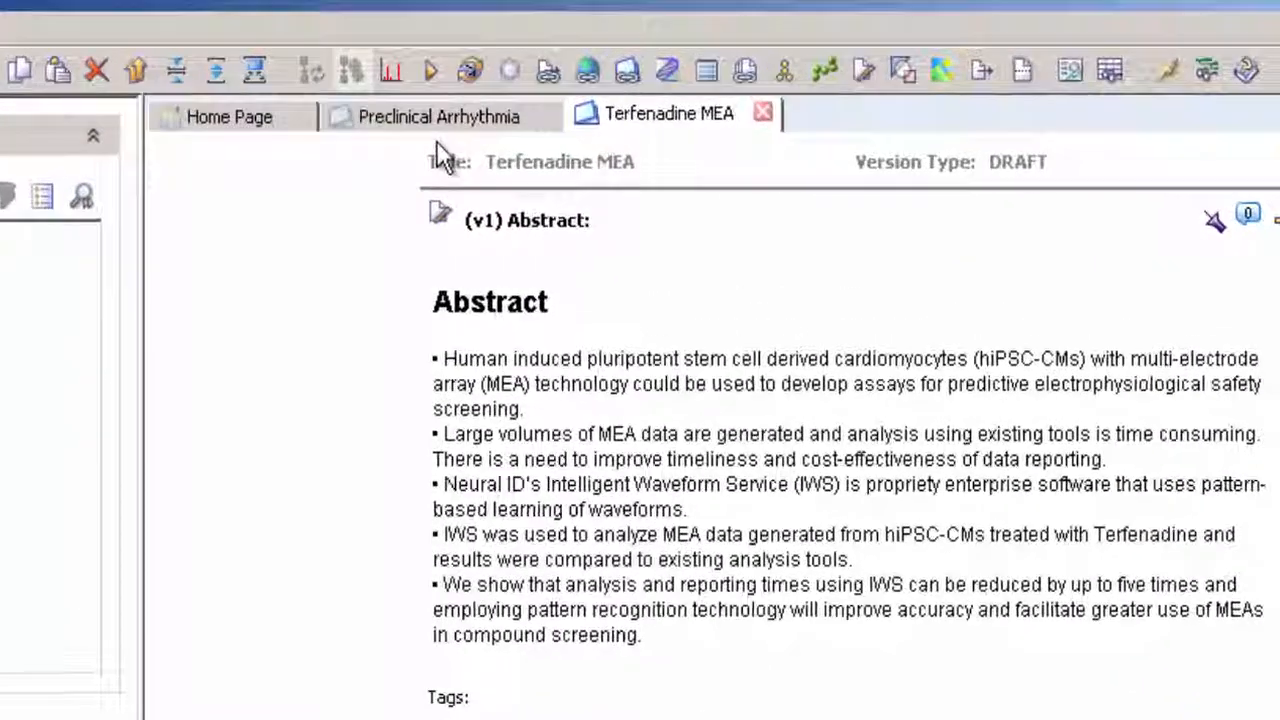
- Switch to the Preclinical Arrhythmia record and launch the Neural ID IWS workbench from row 28 of its QT table
left_click(440, 118)
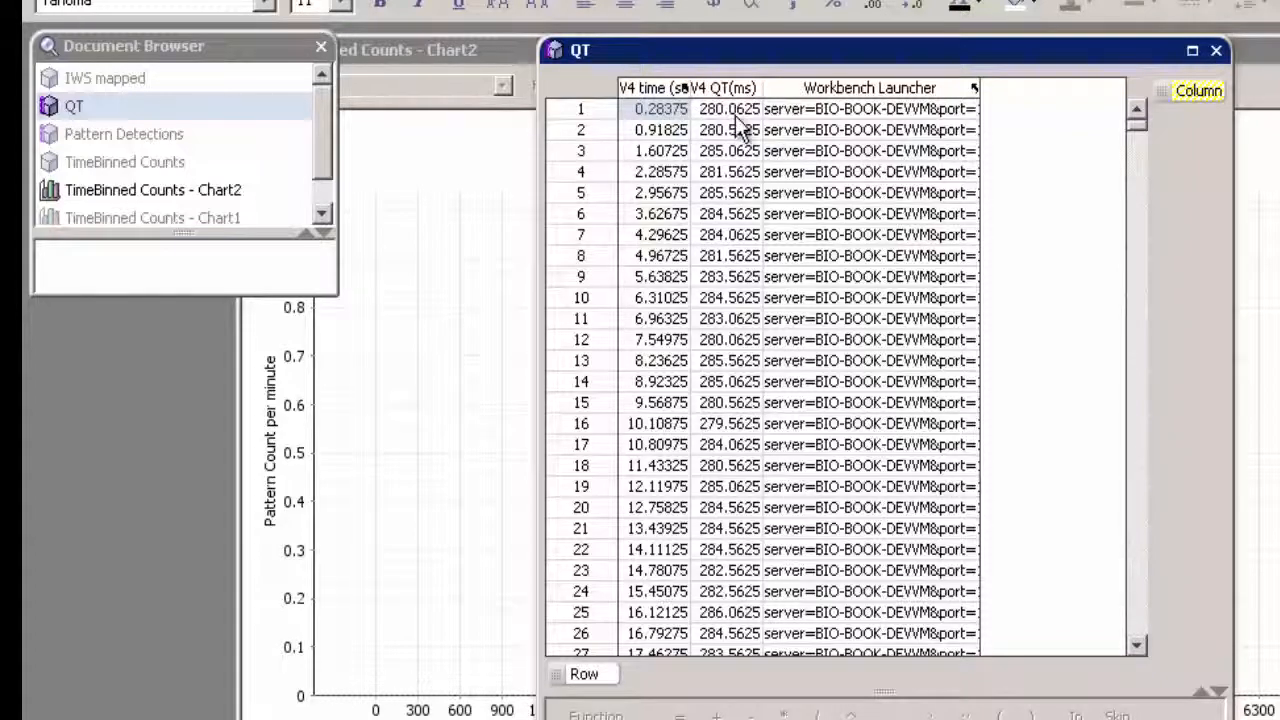
scroll(738, 177, "down", 5)
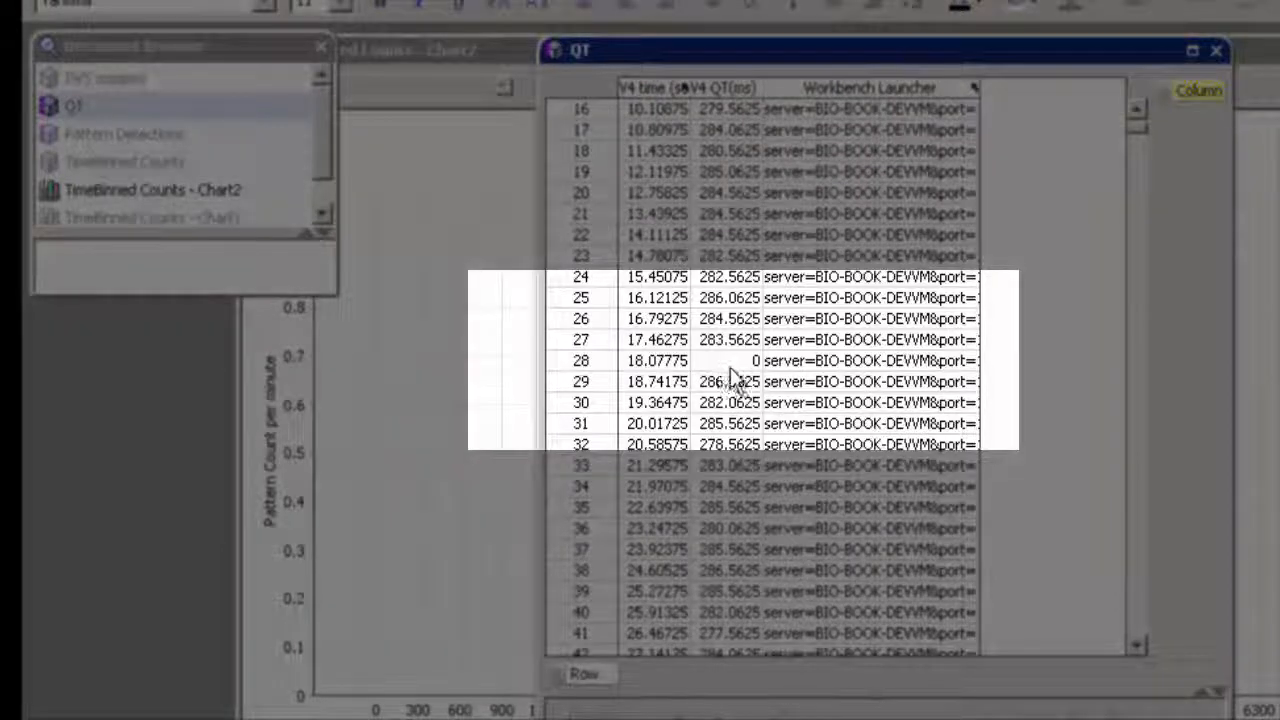
left_click(843, 366)
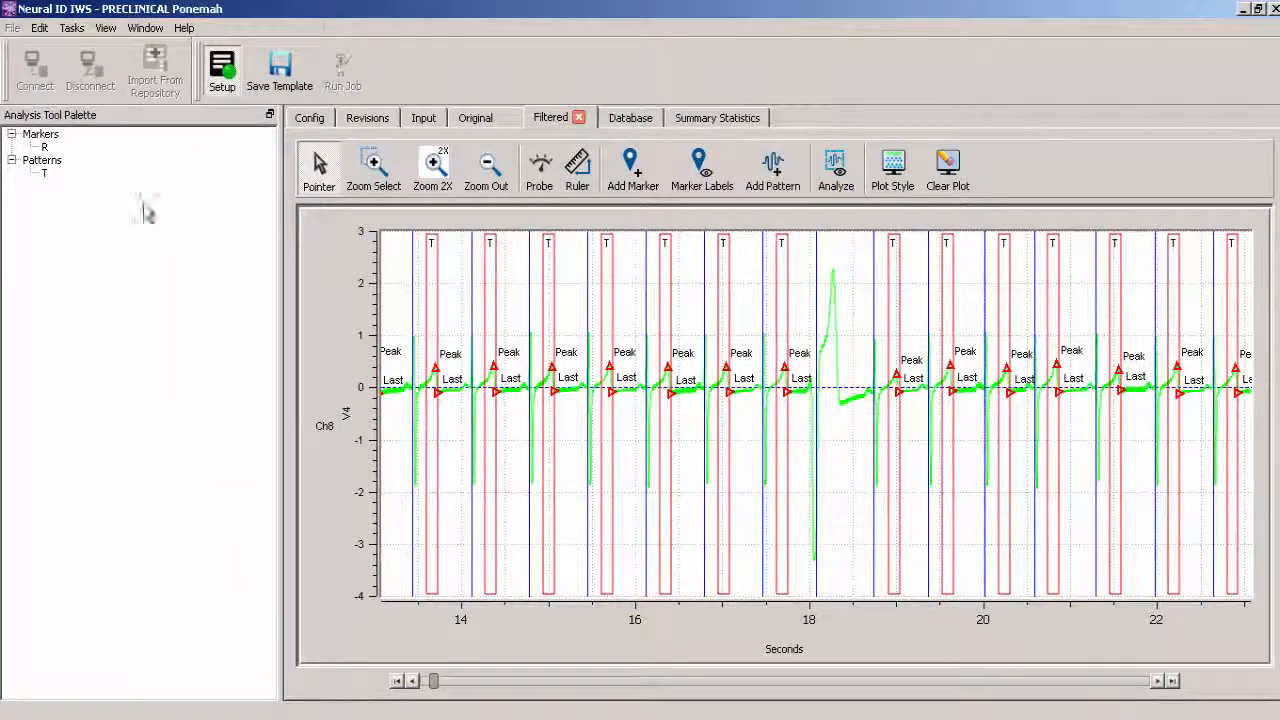
- Clear all channels from the T pattern's properties
left_click(45, 174)
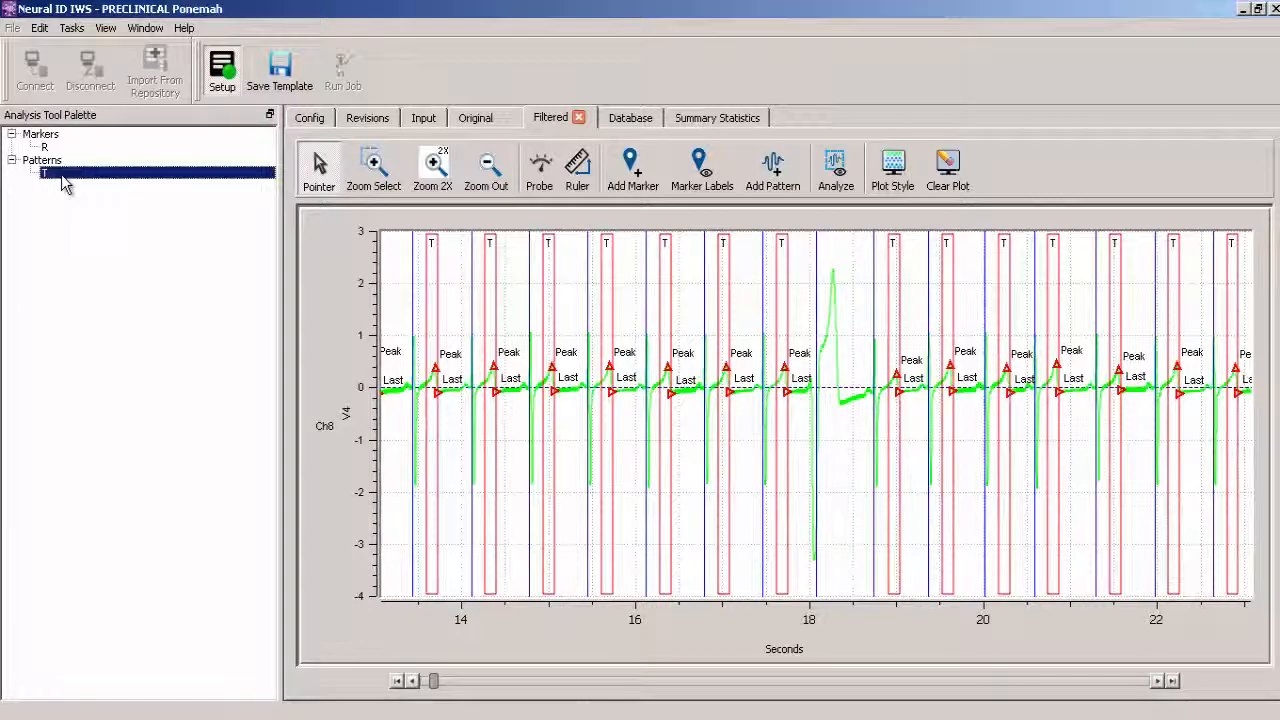
double_click(61, 176)
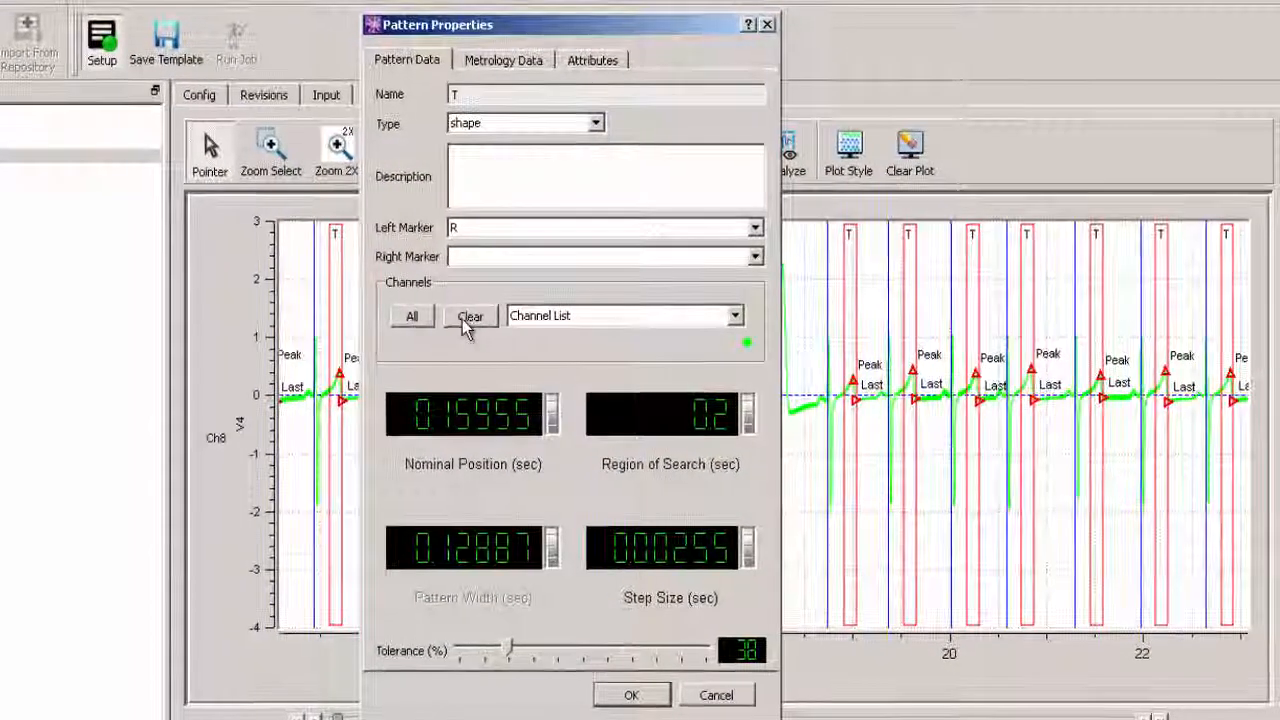
left_click(466, 318)
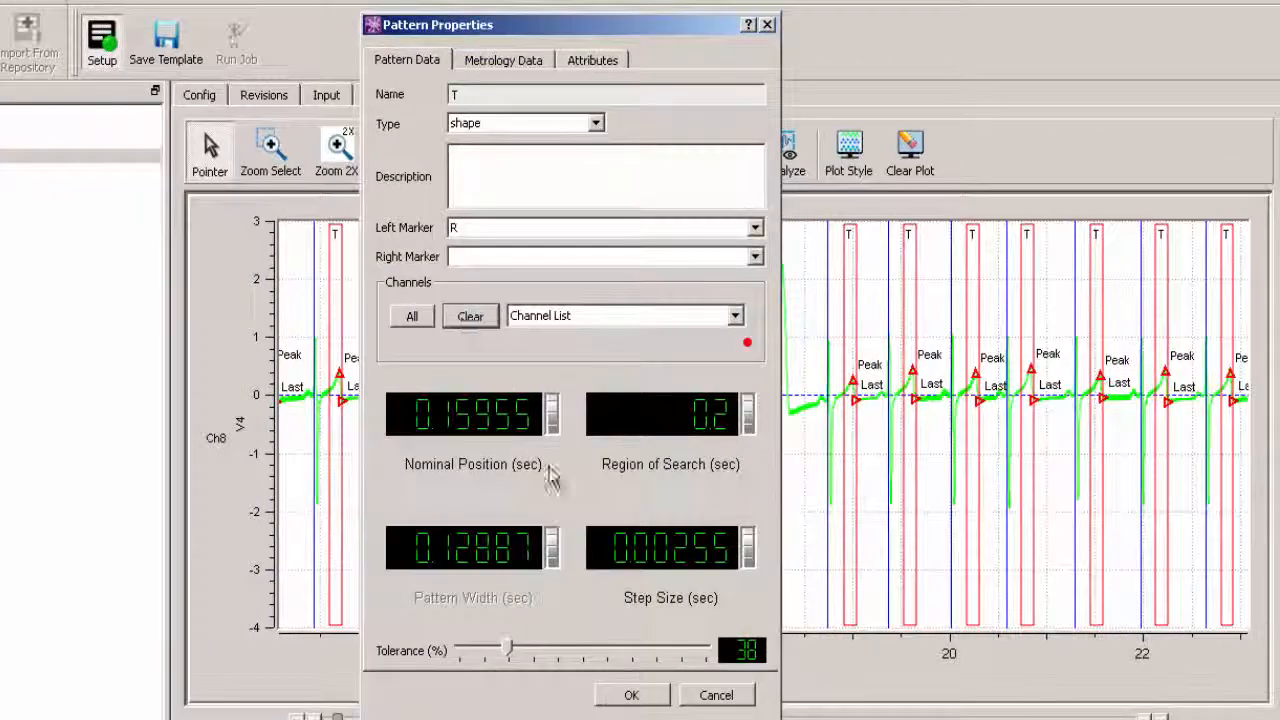
left_click(632, 695)
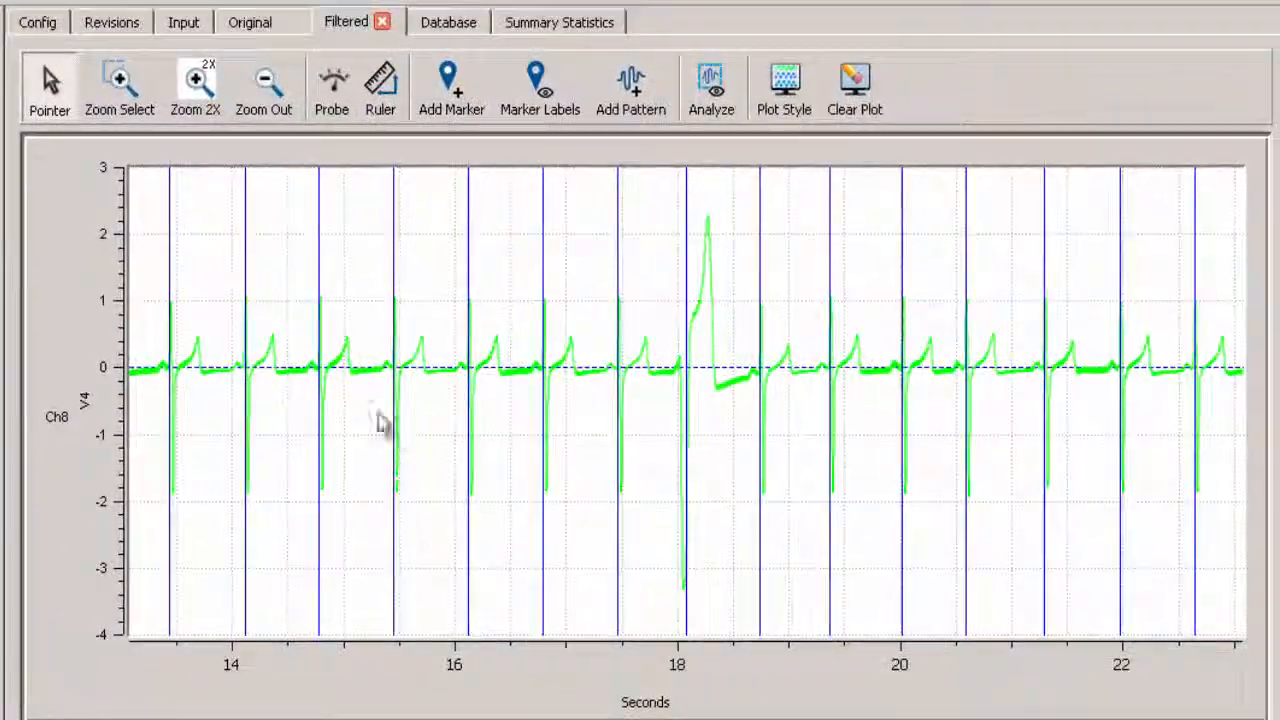
- Add a pattern about 0.37 s wide around the abnormal beat just after 18 seconds on the filtered V4 waveform
left_click(120, 85)
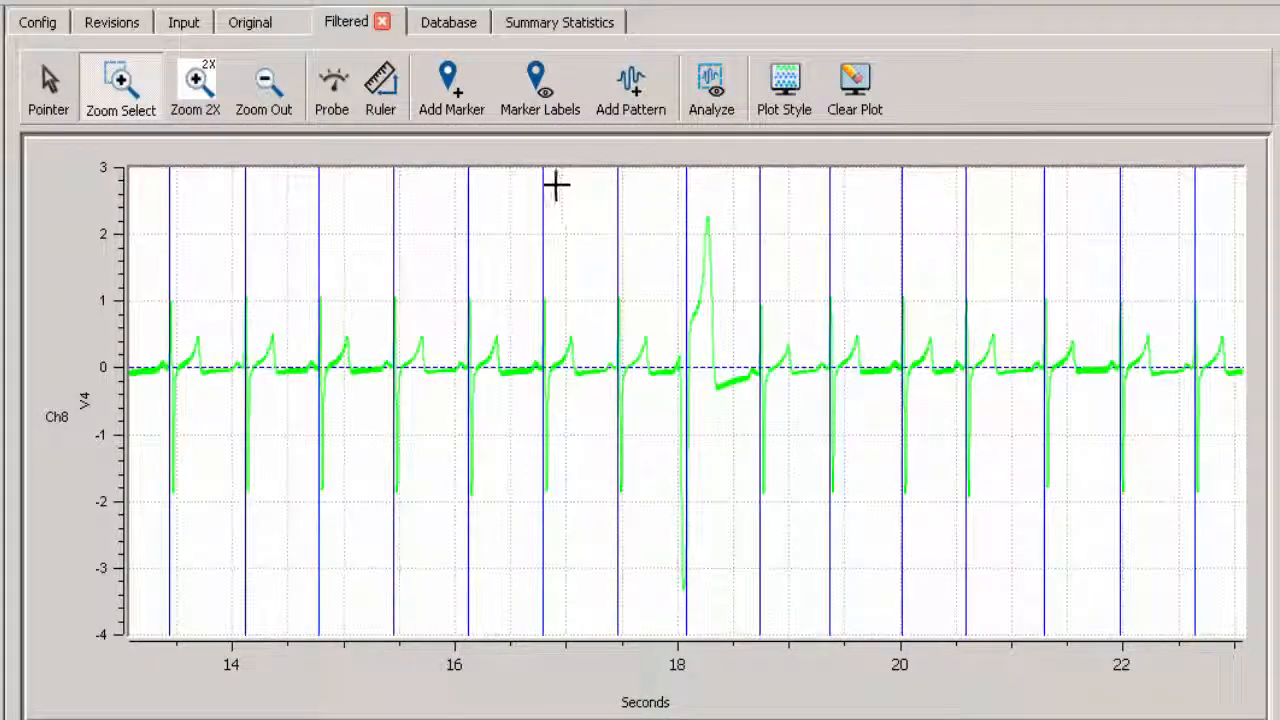
left_click_drag(556, 186, 913, 534)
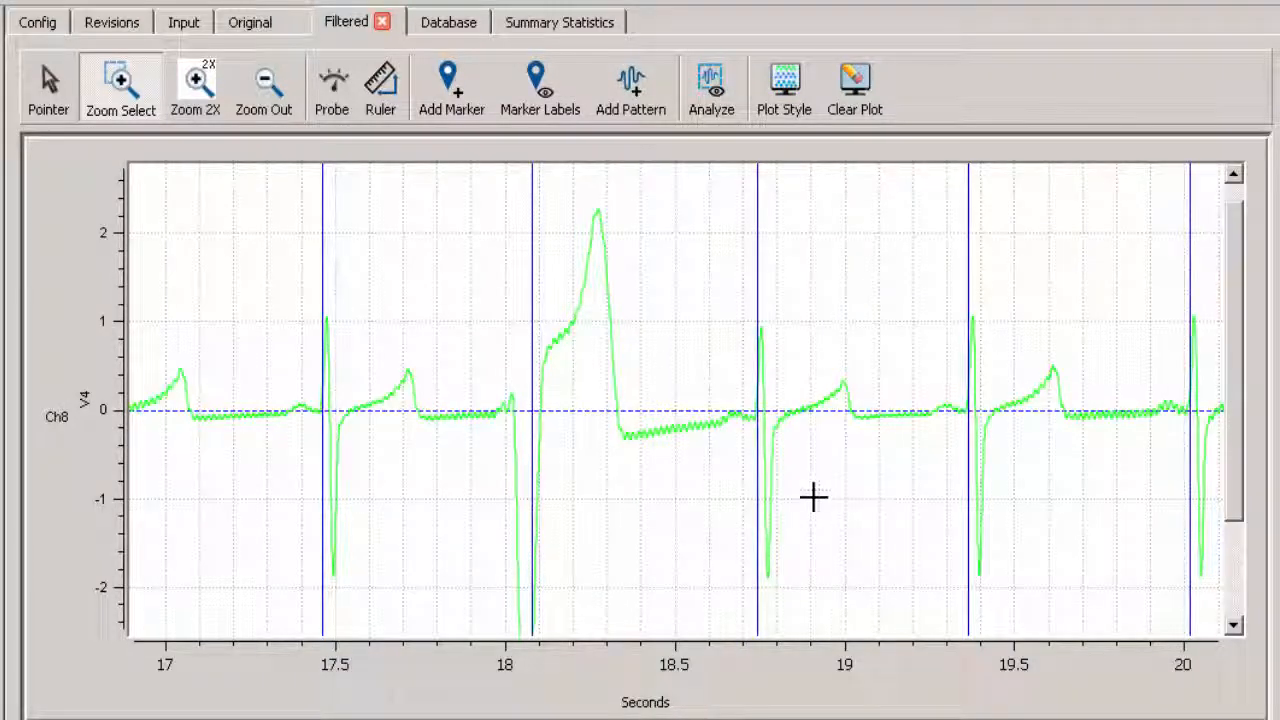
left_click(639, 97)
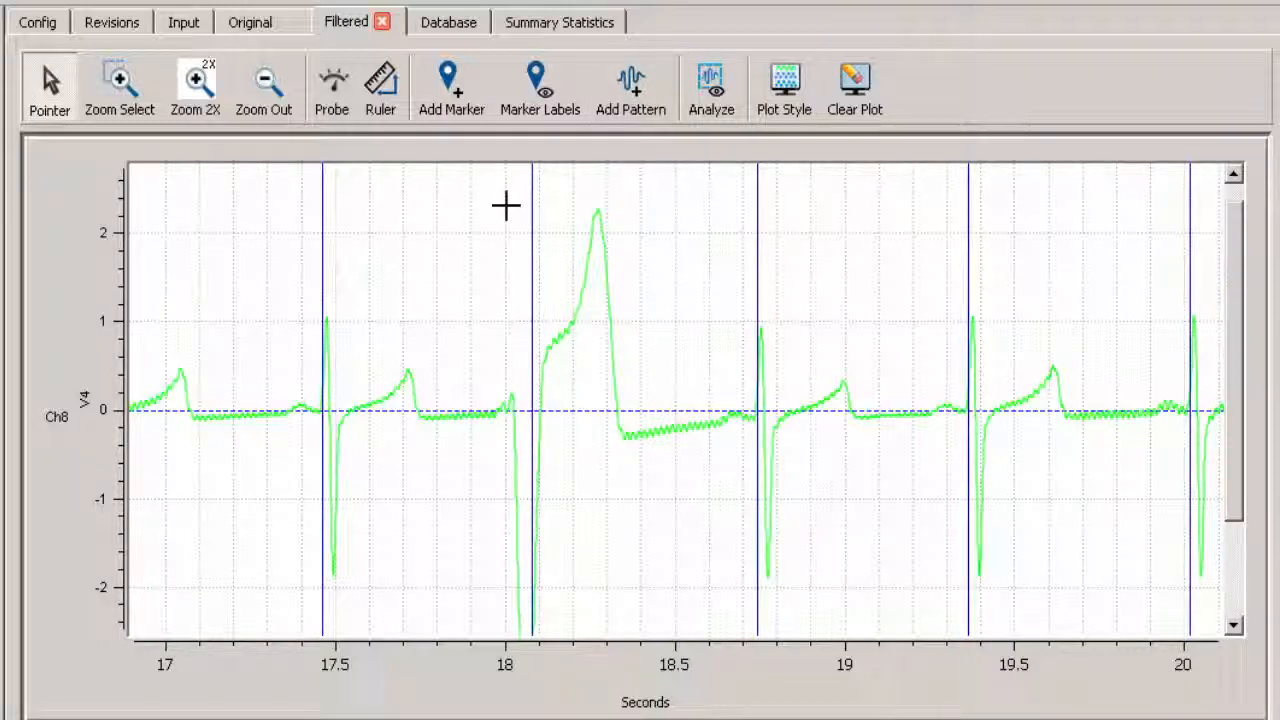
left_click_drag(506, 206, 634, 394)
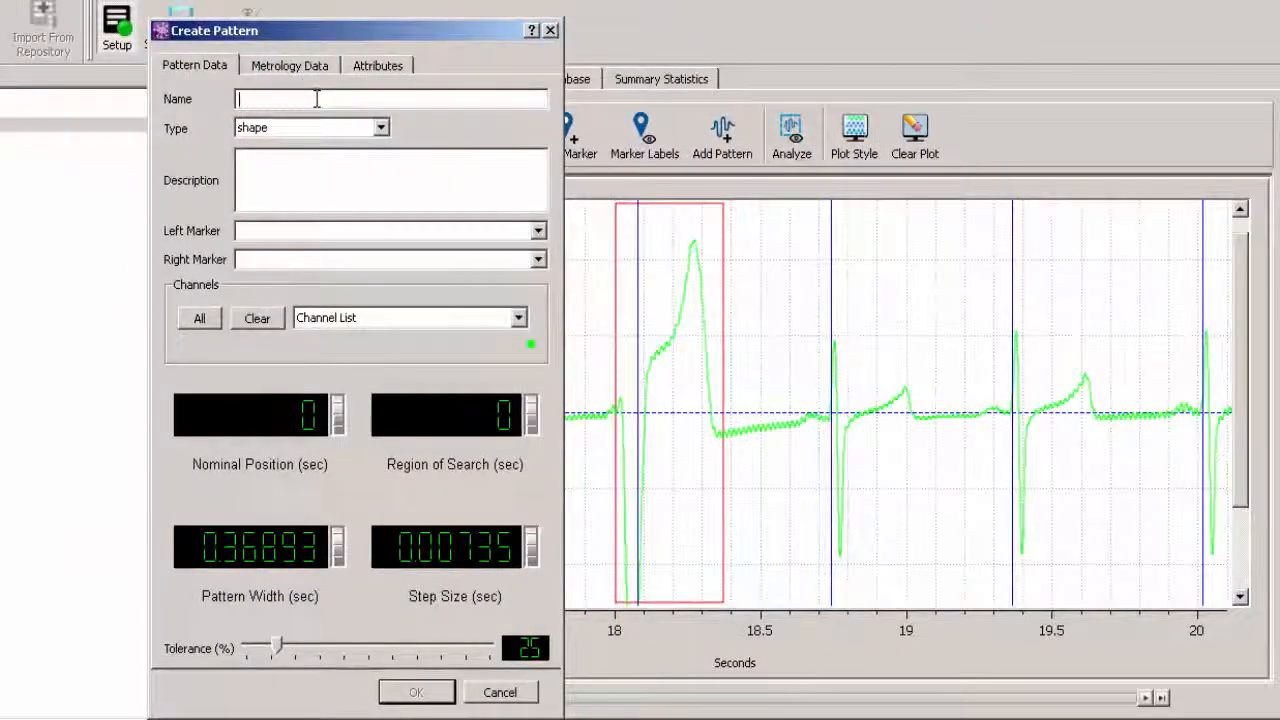
type("VC")
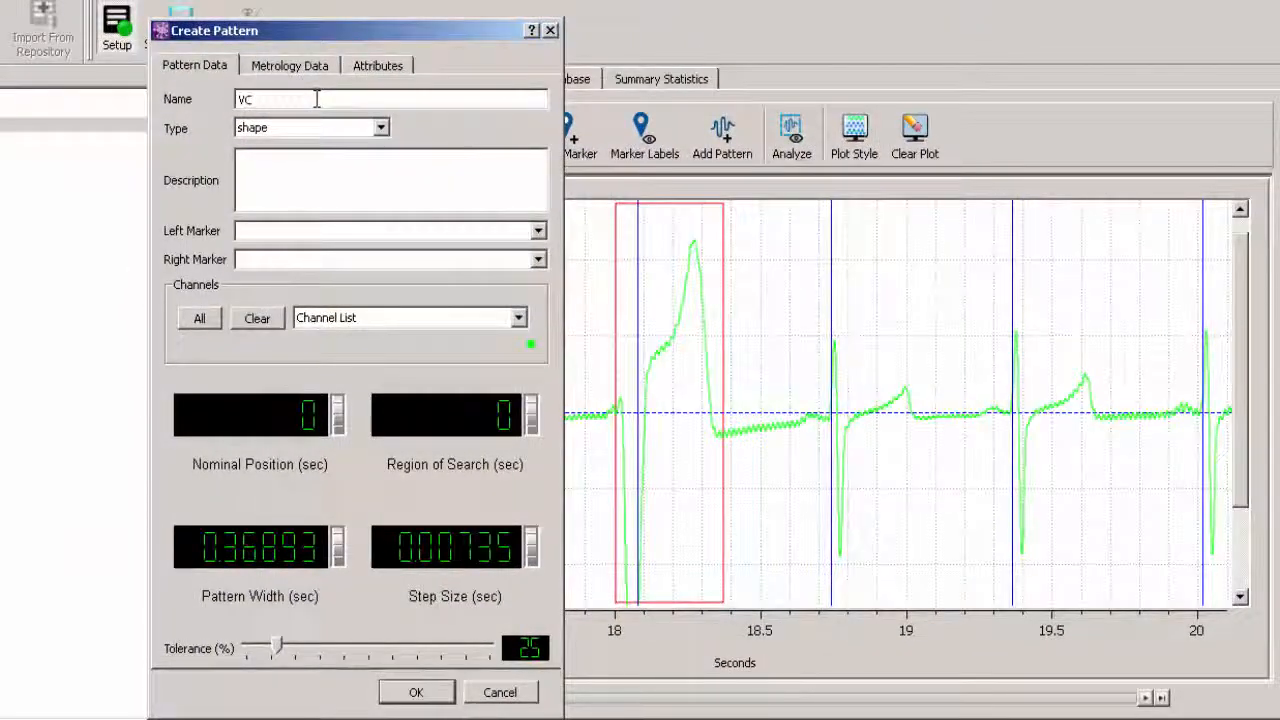
left_click(538, 260)
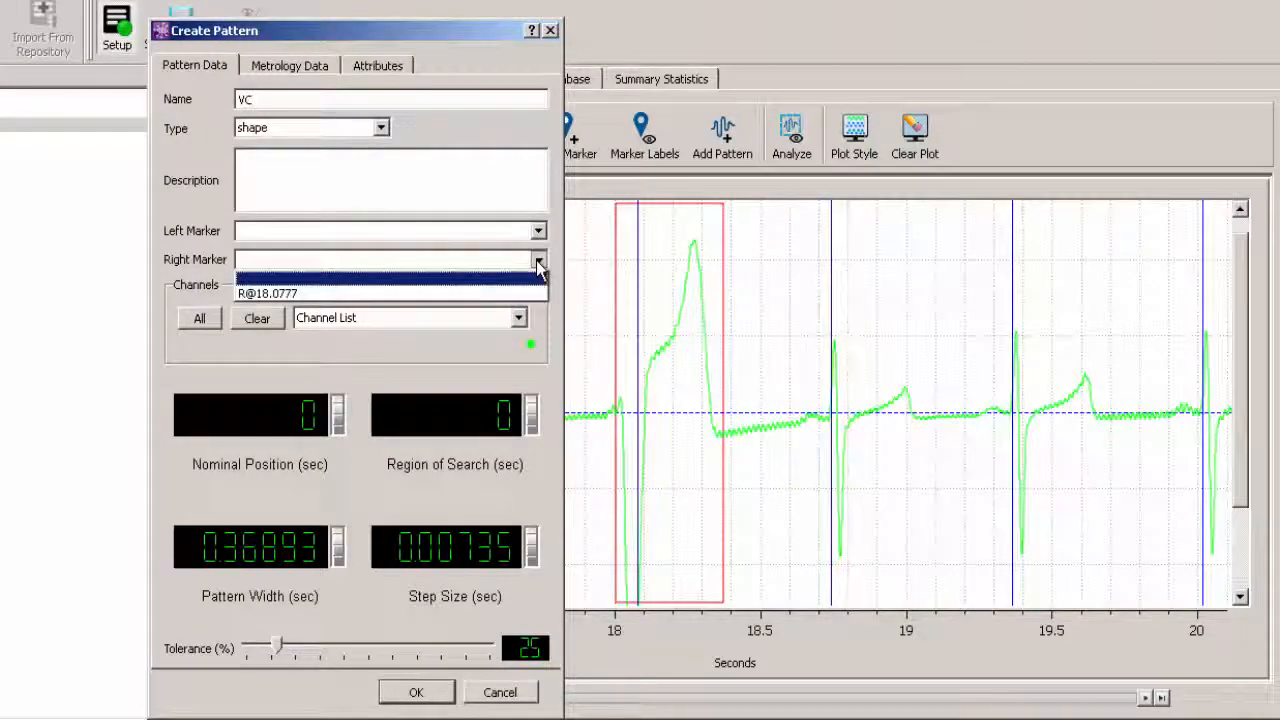
left_click(299, 295)
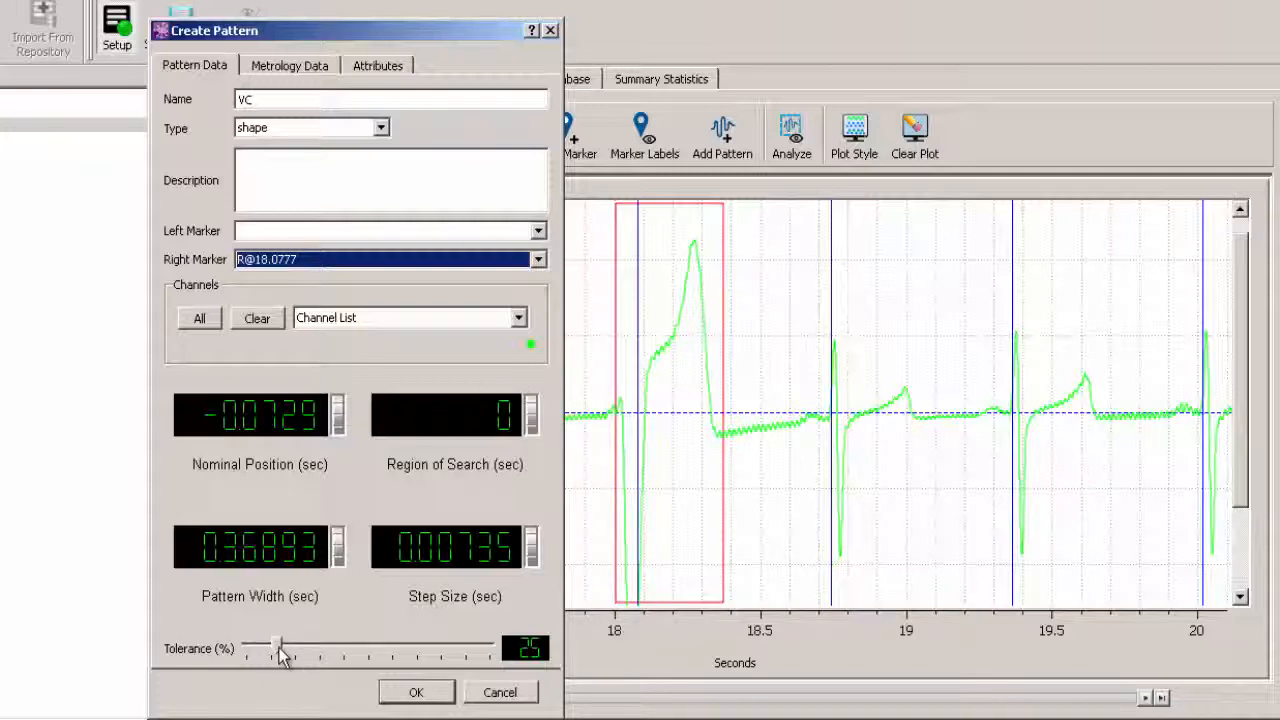
left_click_drag(280, 655, 302, 657)
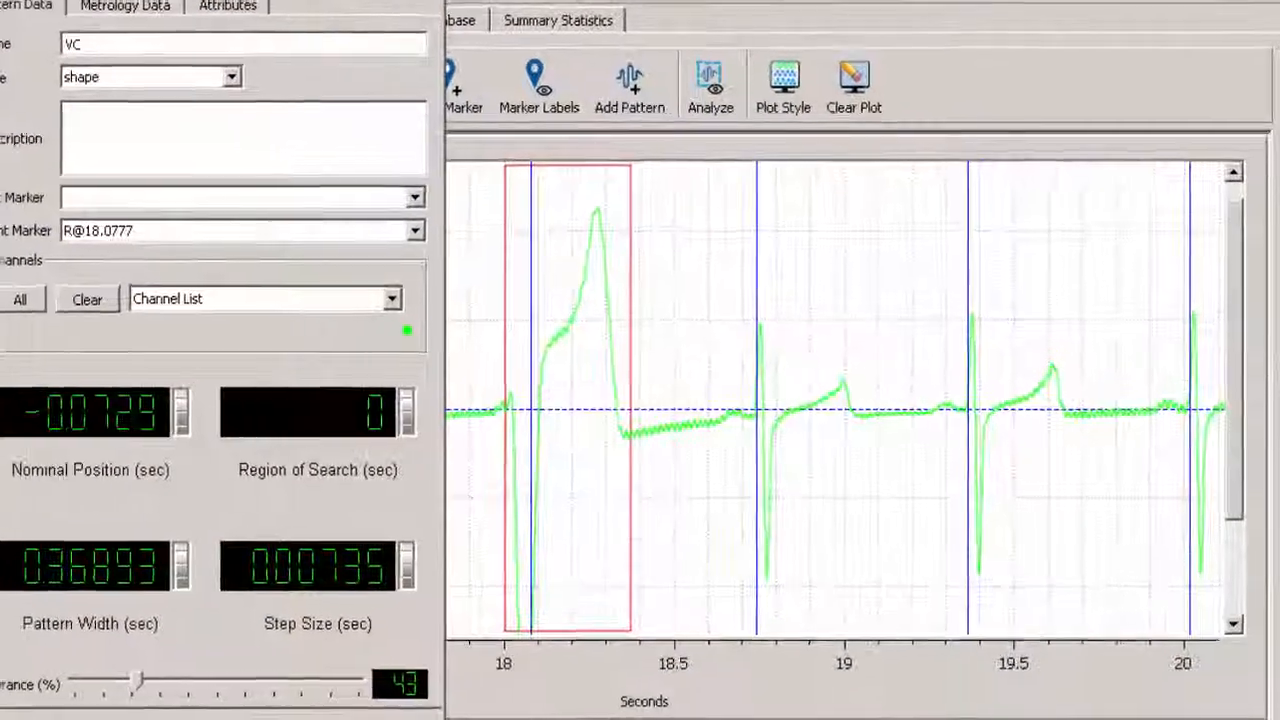
left_click(270, 717)
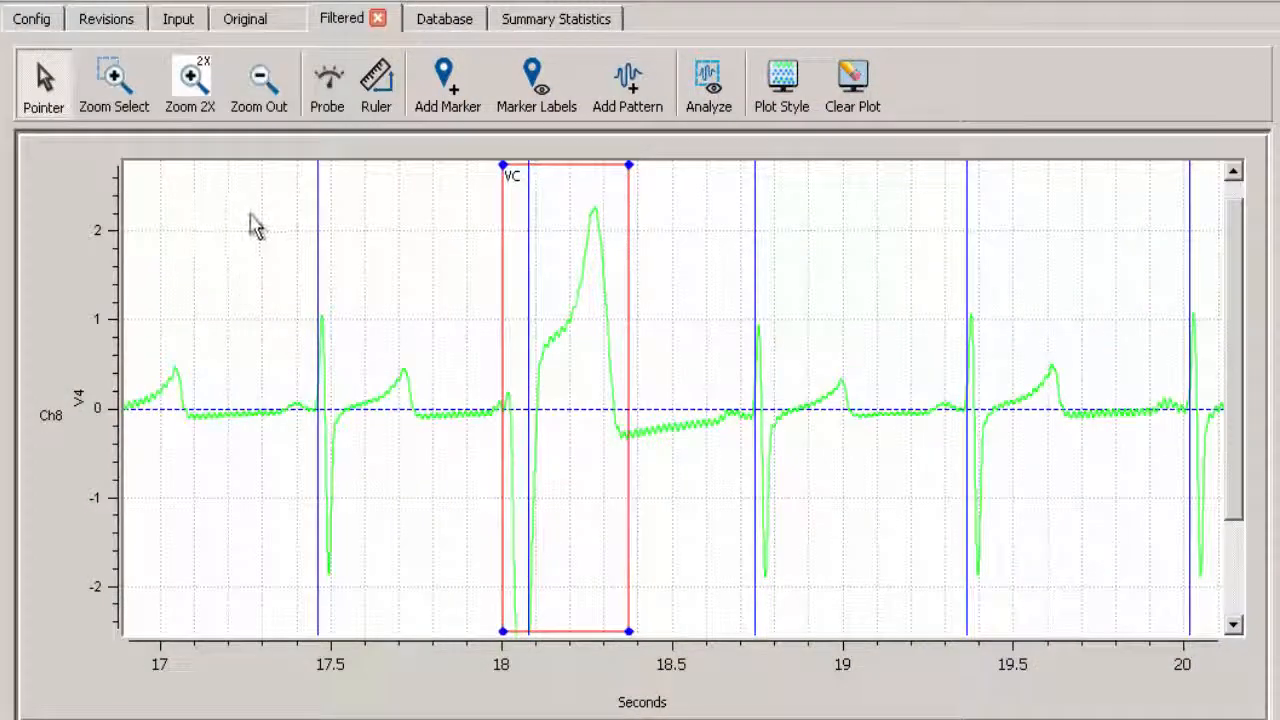
- Learn the VC pattern from the marked beat and analyze the filtered V4 waveform
left_click(565, 205)
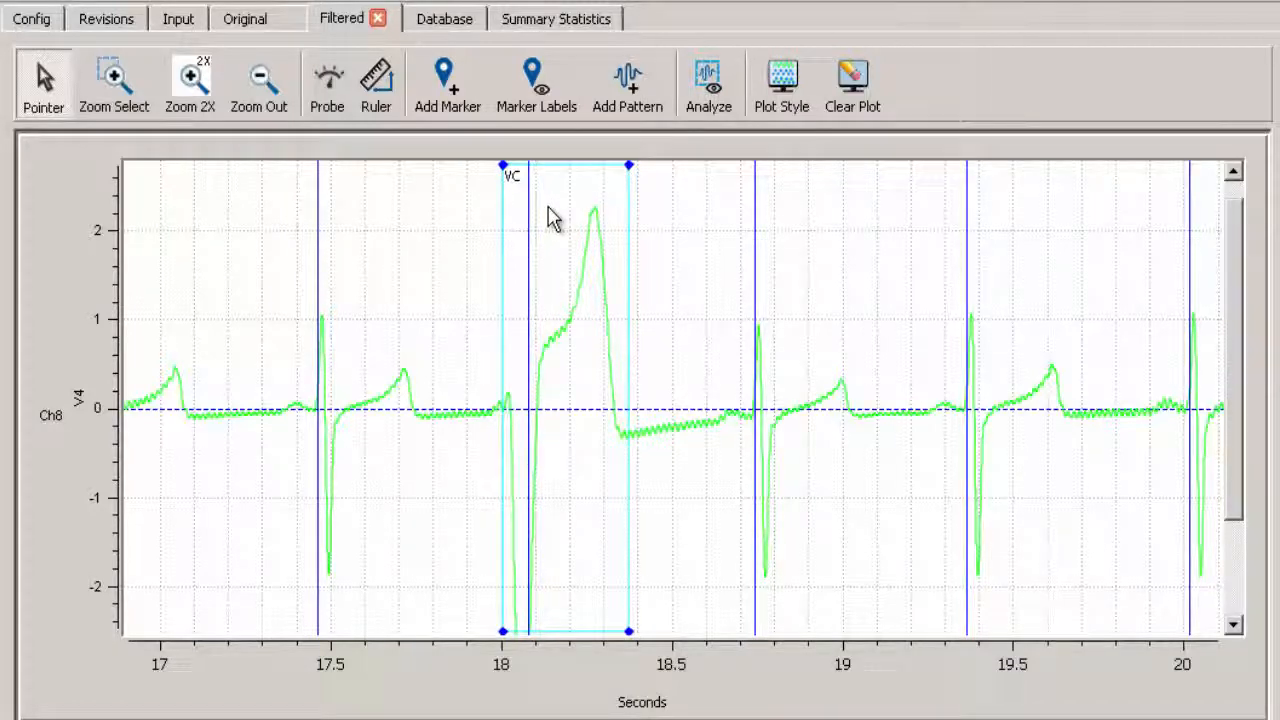
right_click(553, 218)
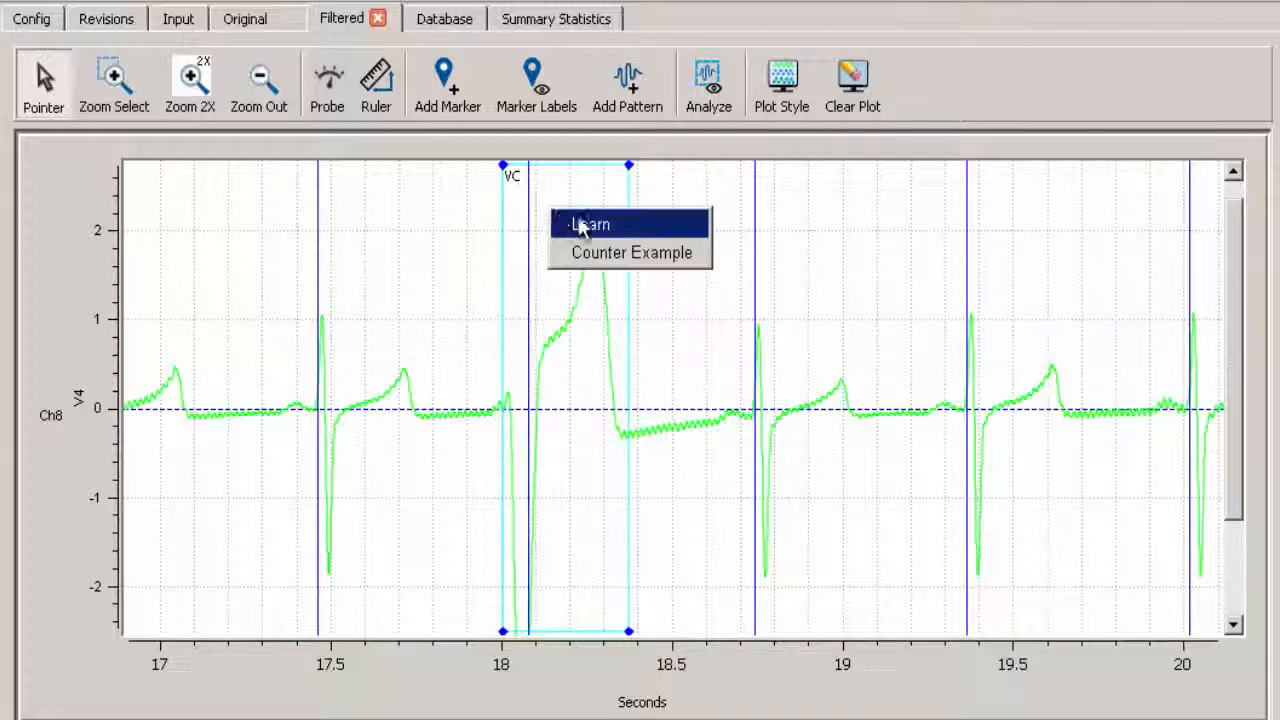
left_click(590, 226)
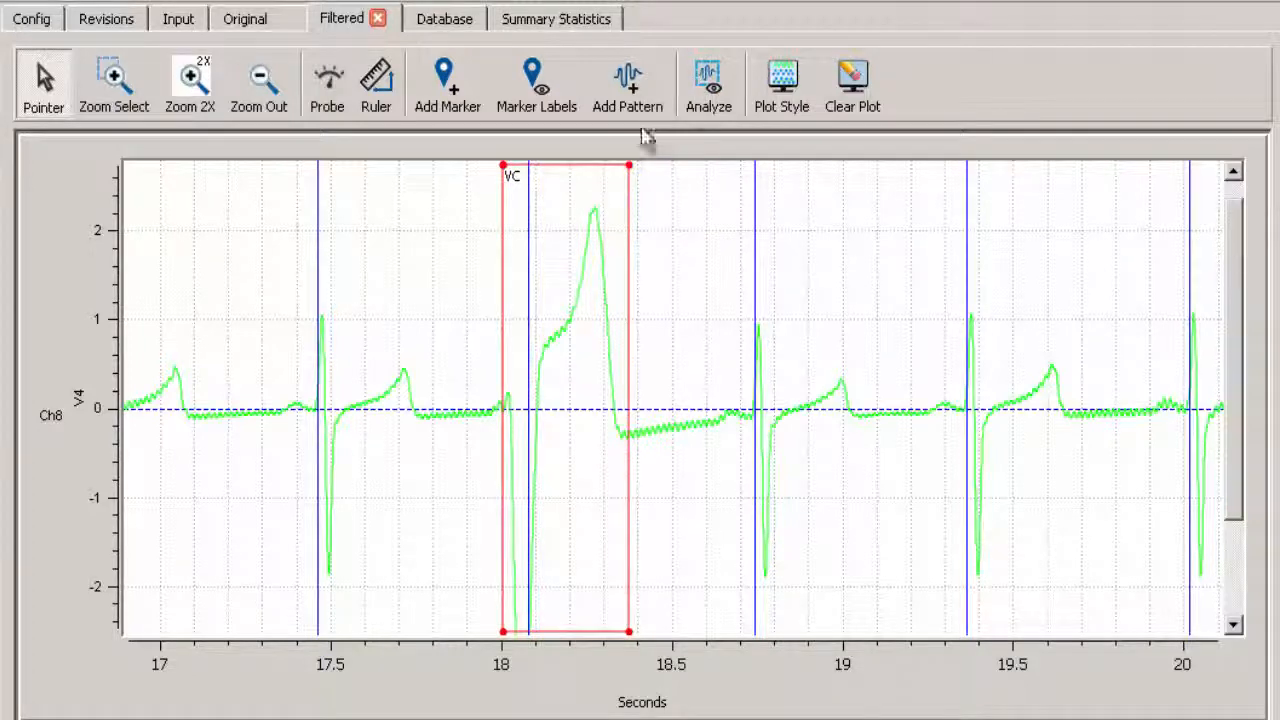
left_click(707, 90)
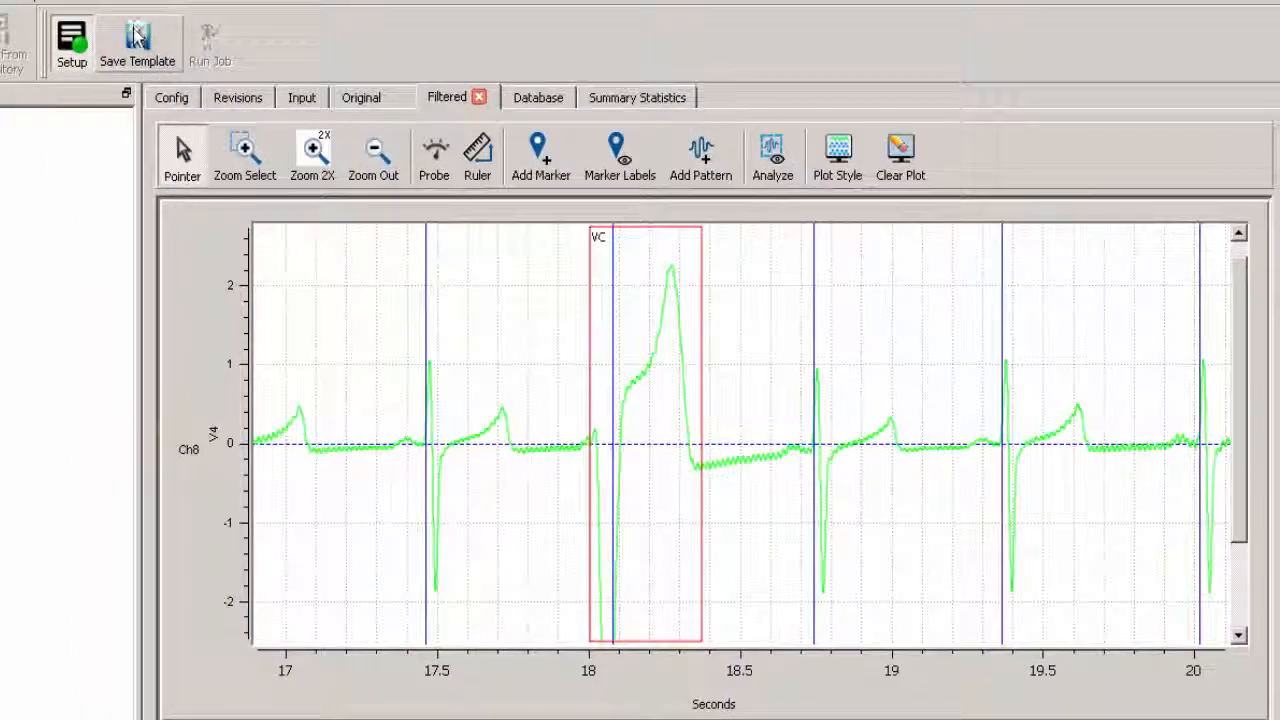
- Leave setup mode, run the PRECLINICAL Ponemah template as job "PRECLINICAL Ponemah VC detection" on DL339_cut.RAW, and inspect the job's detected markers and patterns
left_click(71, 50)
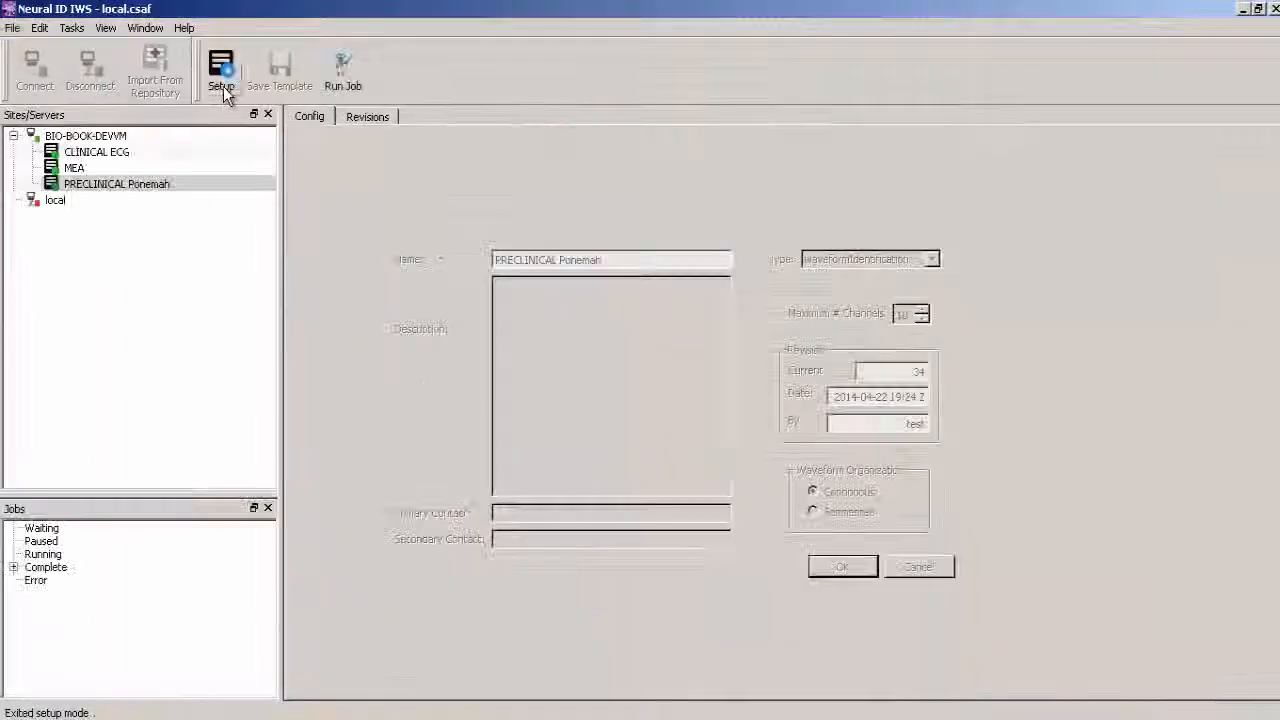
left_click(95, 188)
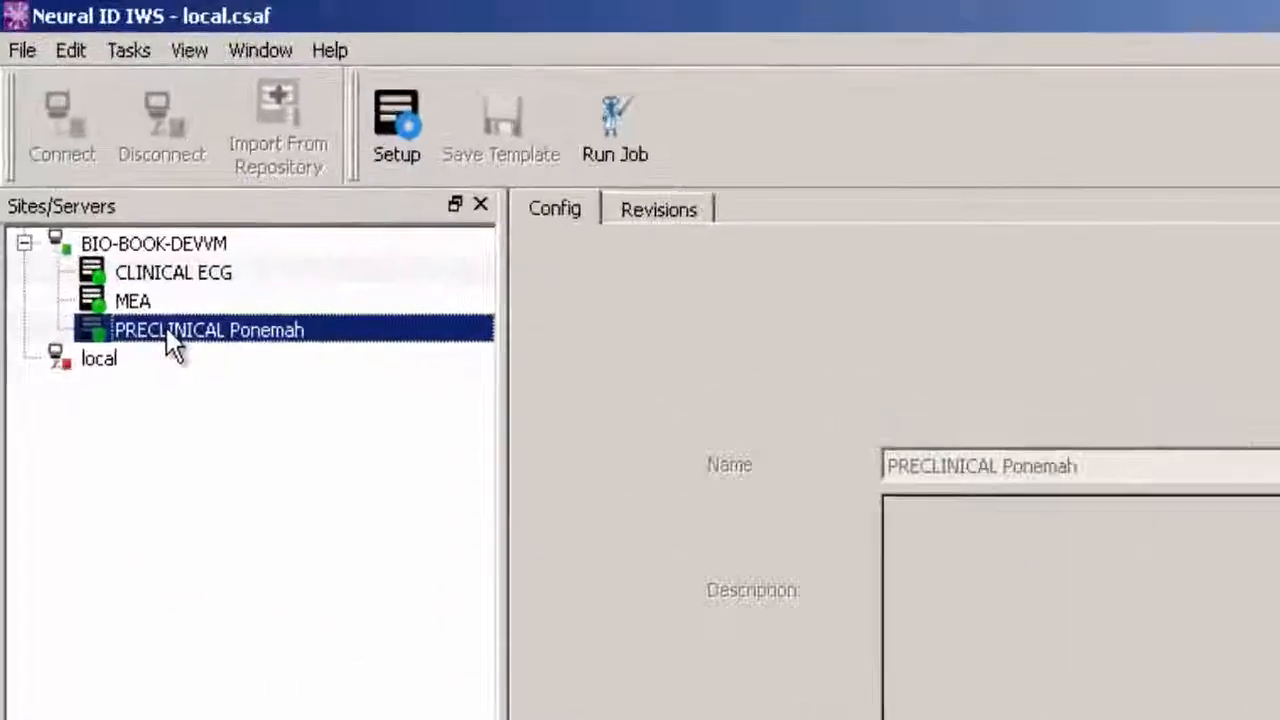
right_click(166, 330)
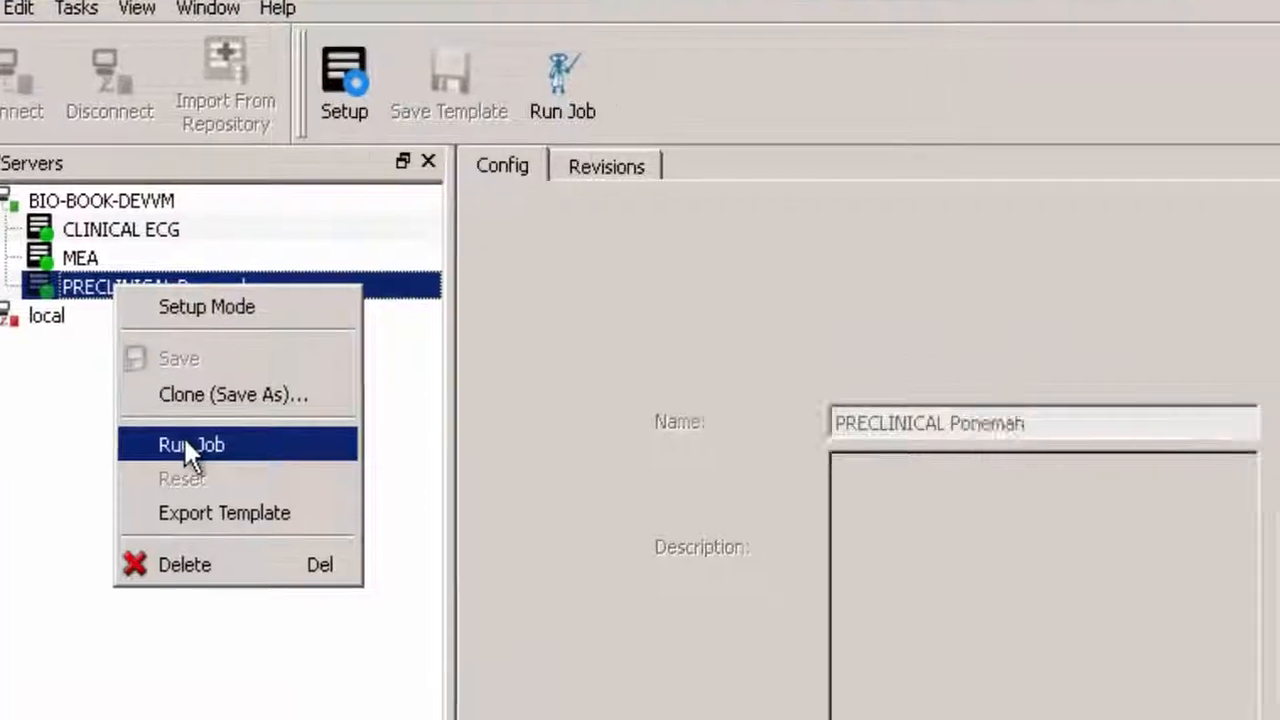
left_click(240, 487)
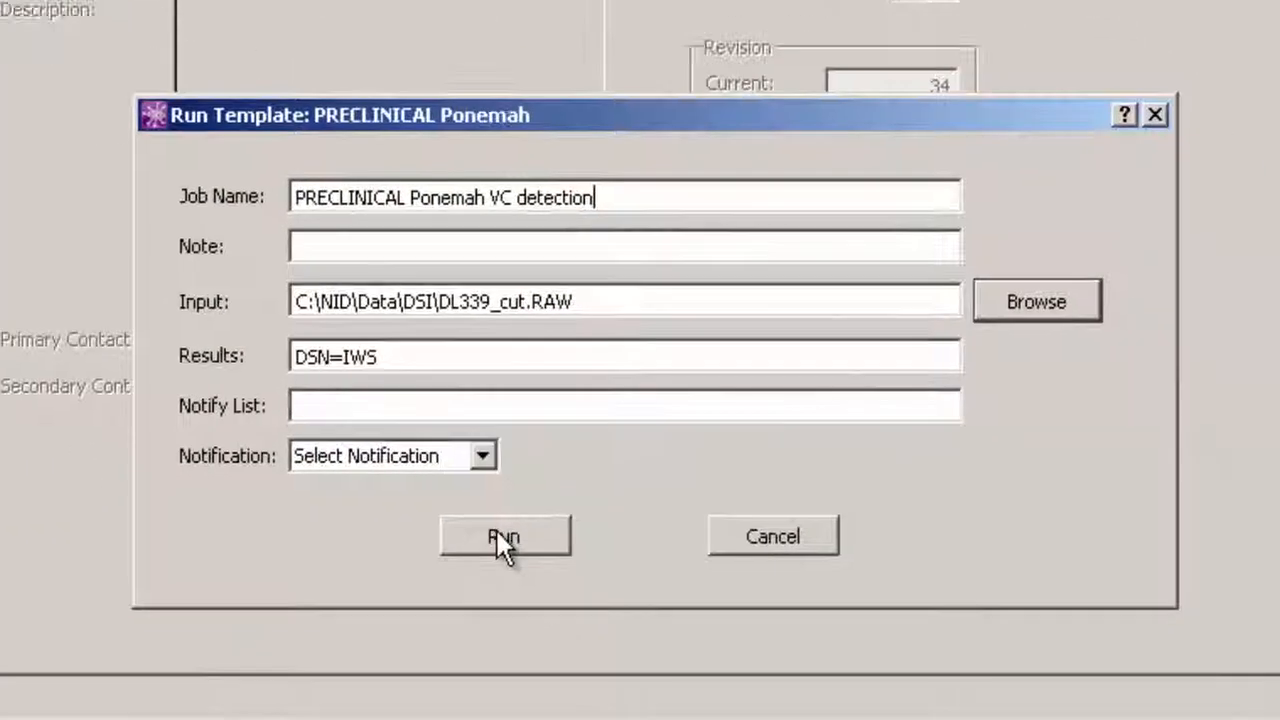
left_click(500, 534)
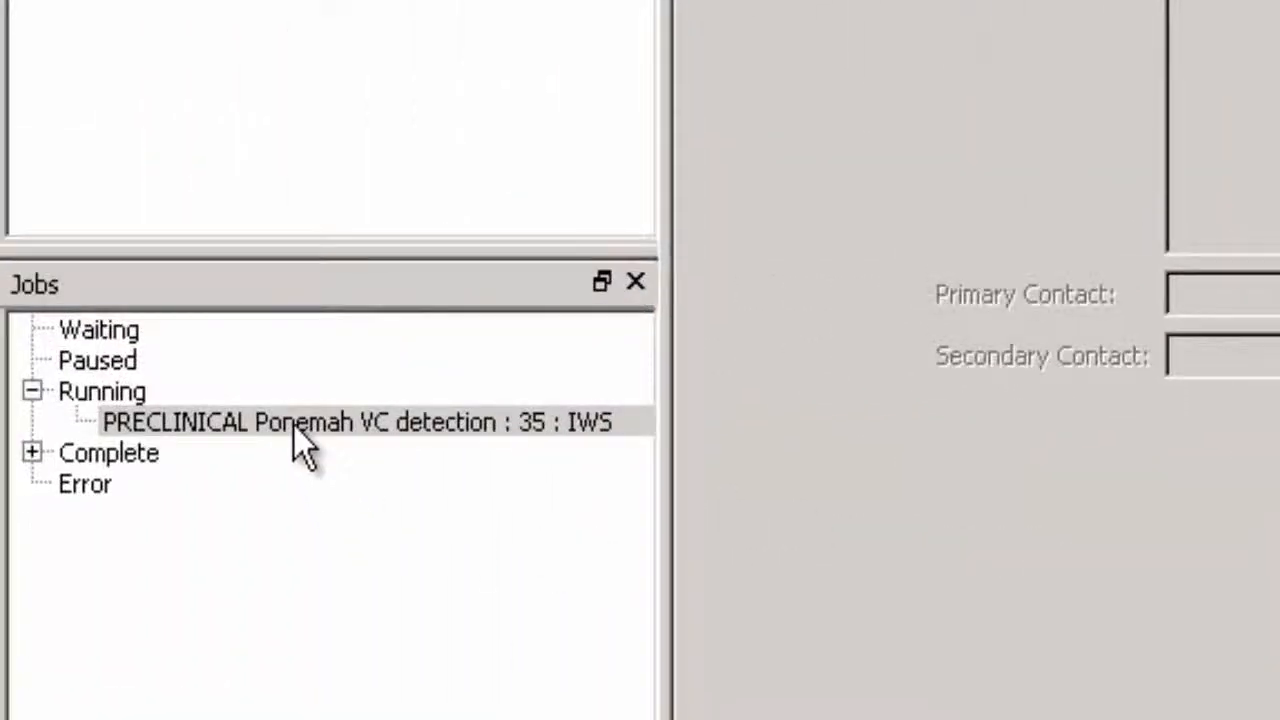
left_click(294, 423)
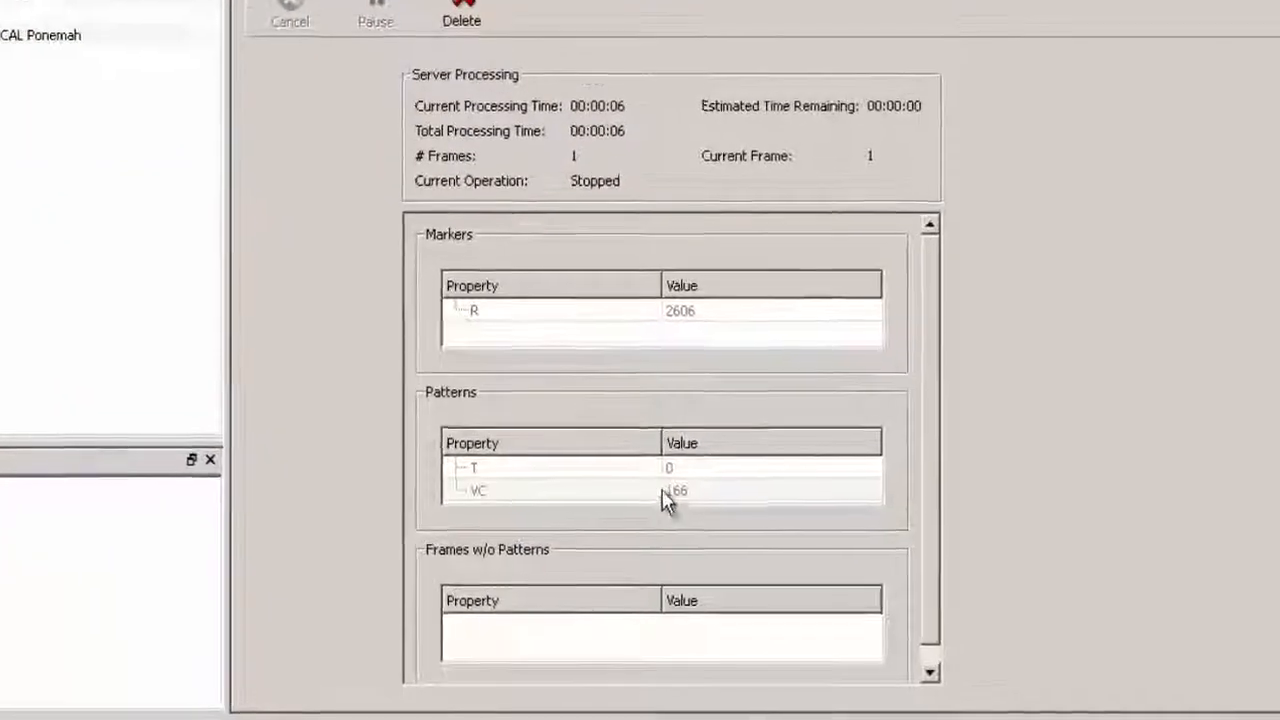
mouse_move(699, 484)
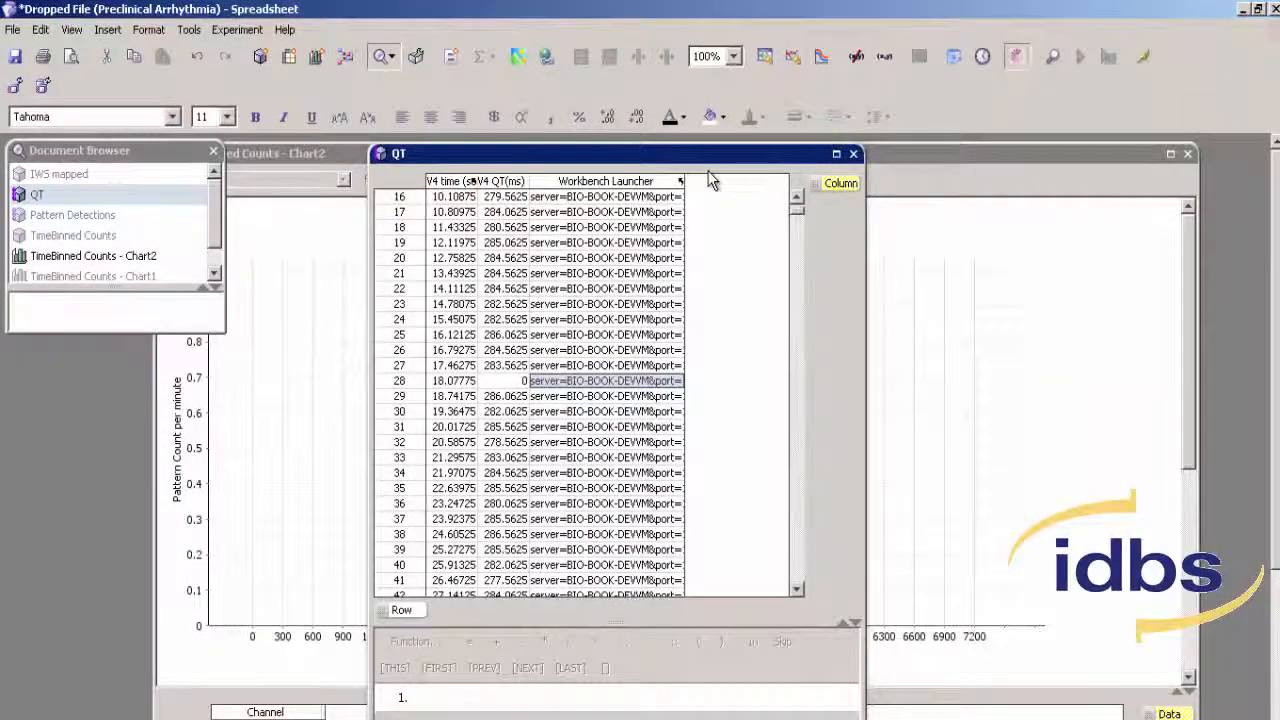
- Switch to the Preclinical Arrhythmia spreadsheet, open the Pattern Detections table and start editing its DataLink
left_click_drag(702, 158, 697, 157)
left_click_drag(693, 154, 690, 153)
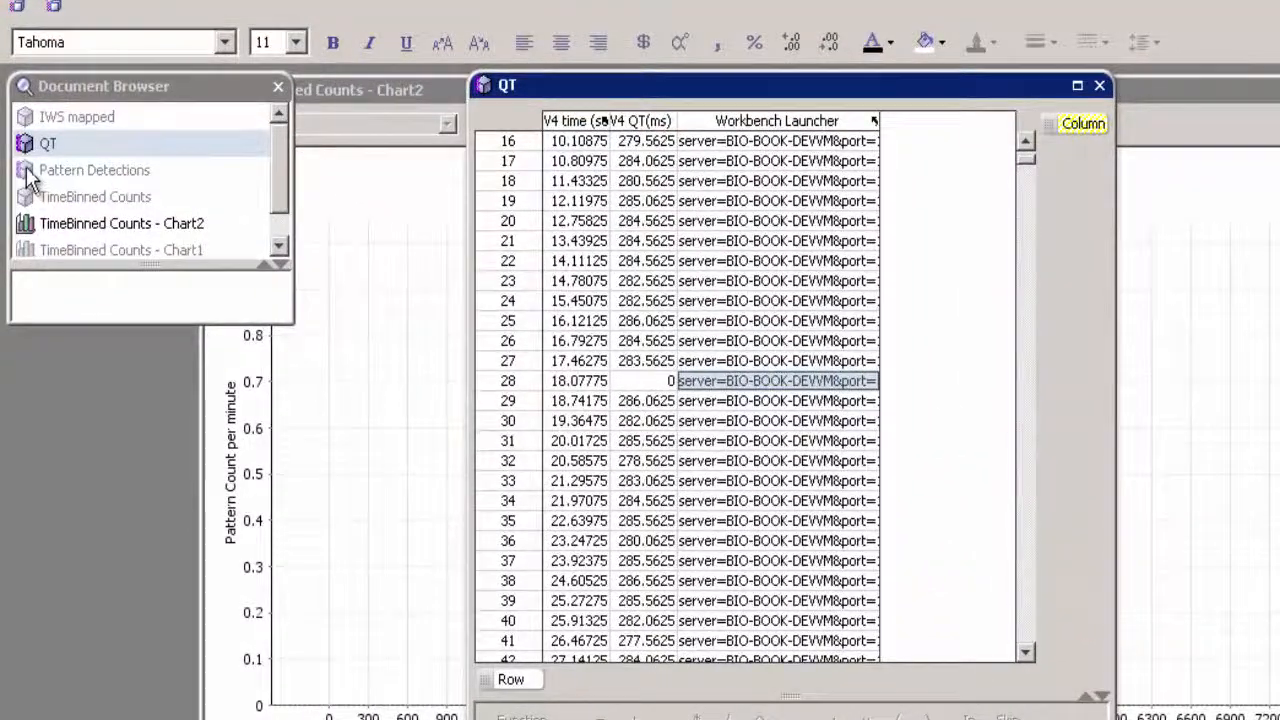
double_click(30, 178)
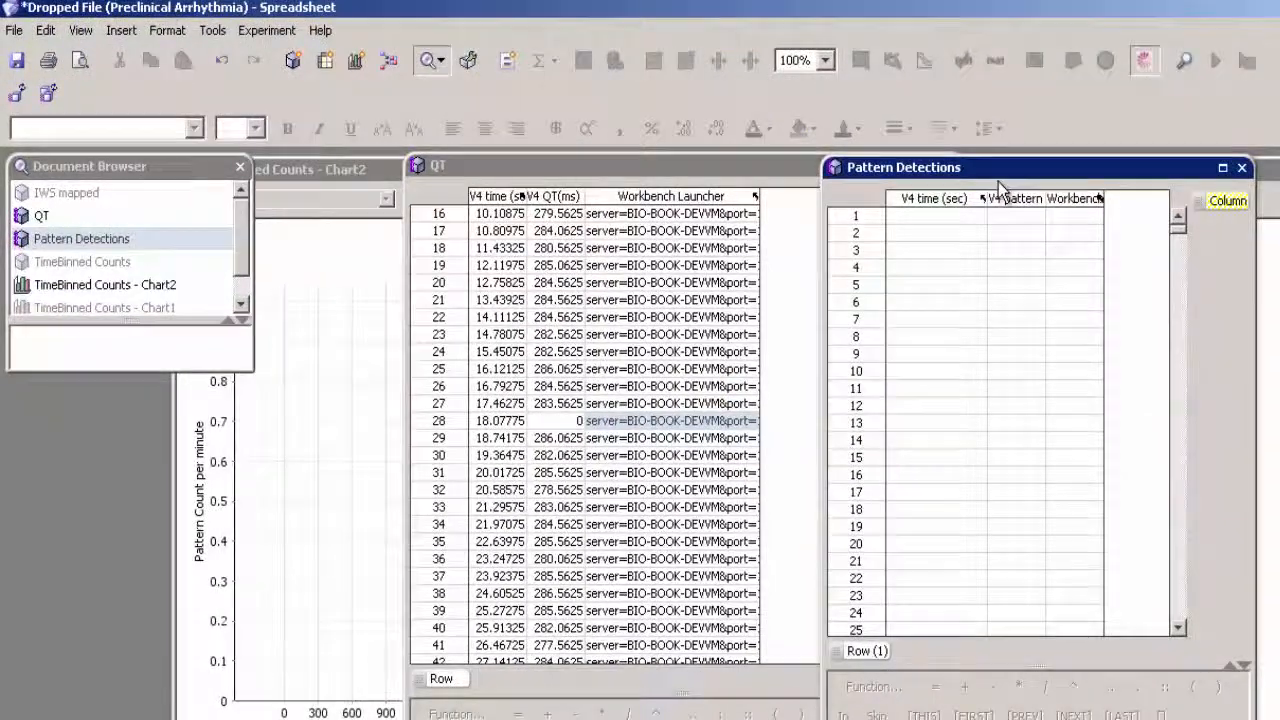
left_click(212, 30)
mouse_move(247, 140)
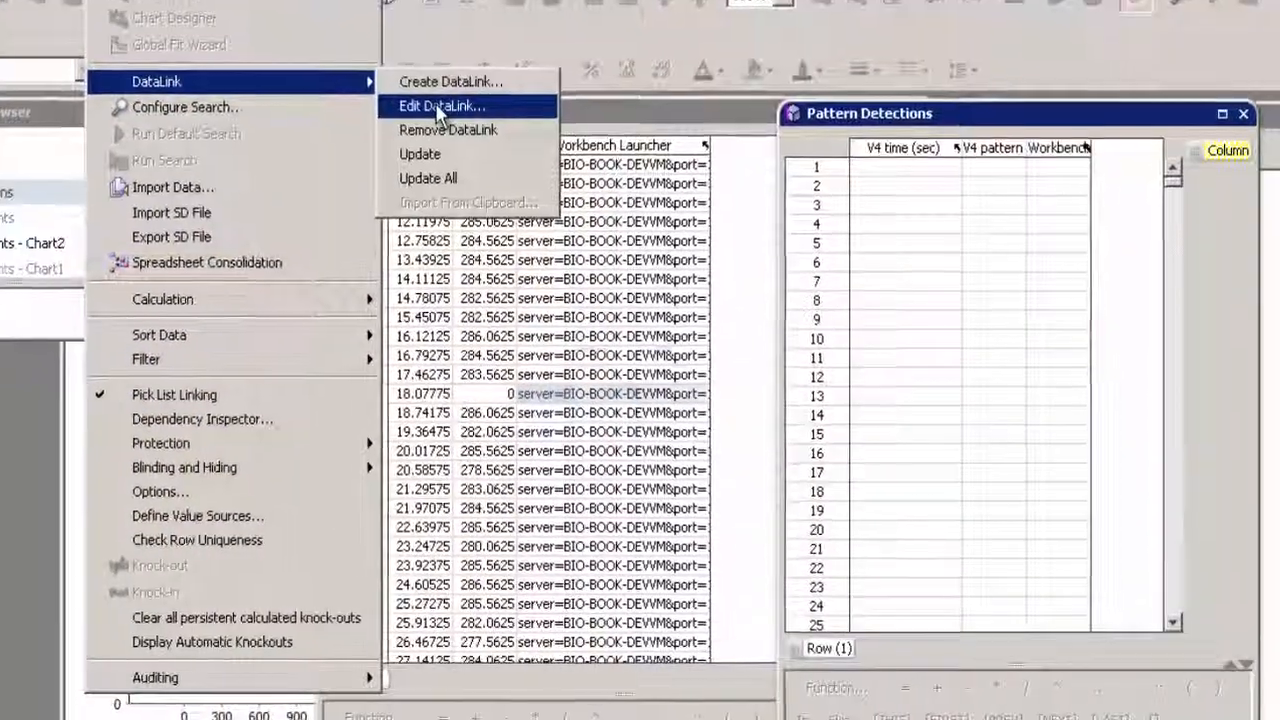
left_click(435, 103)
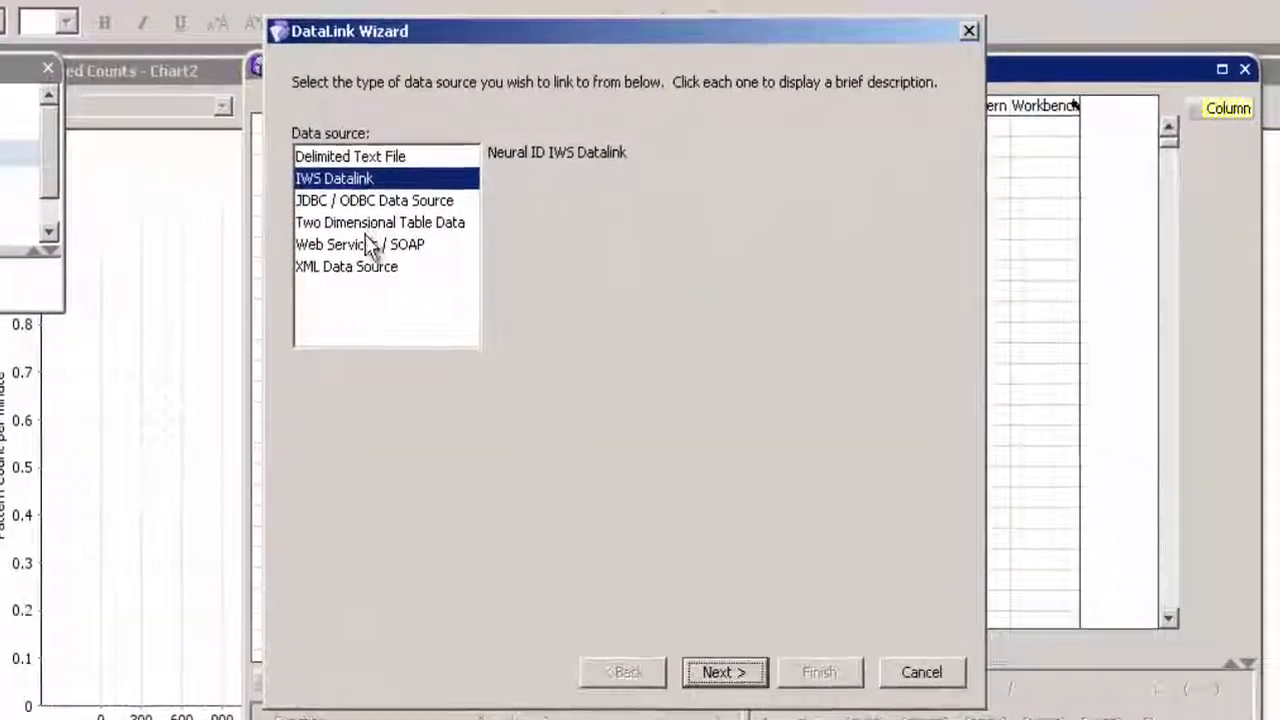
- Connect the IWS Datalink to jdbc:postgresql://localhost:5432/IWS and select job 35, PRECLINICAL Ponemah VC detection, with the Detected Patterns report
left_click(725, 670)
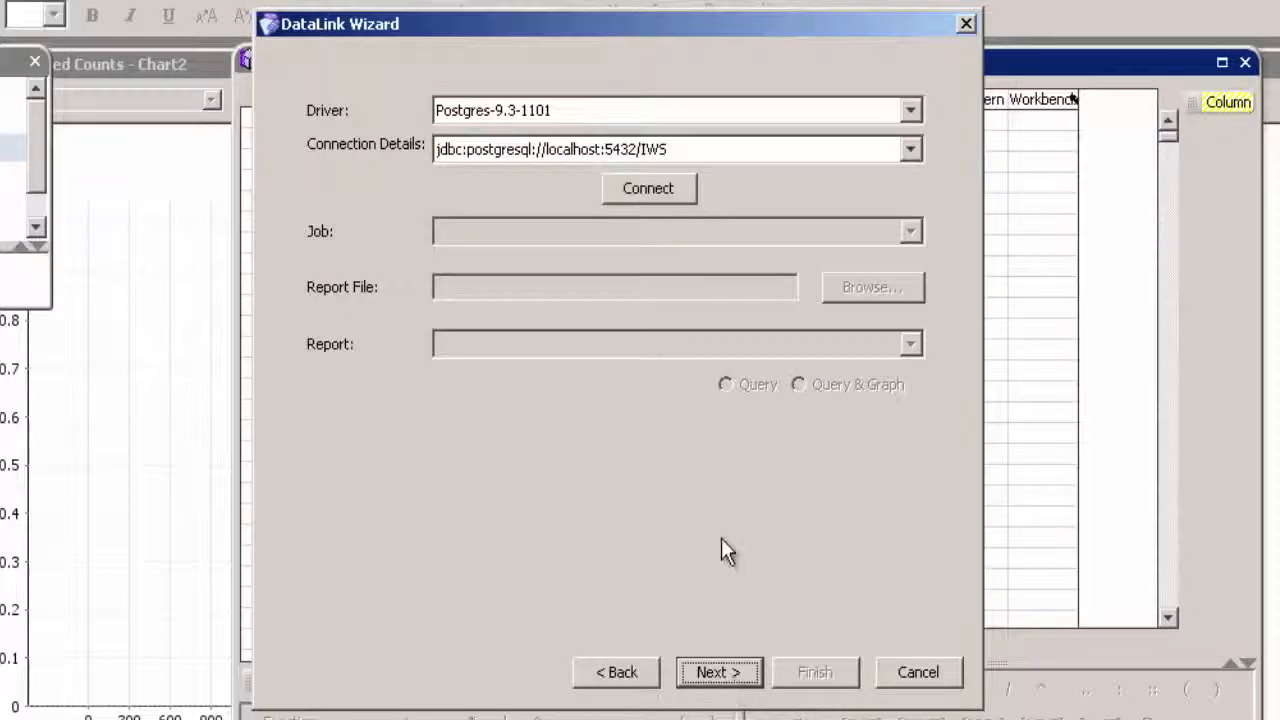
left_click(650, 190)
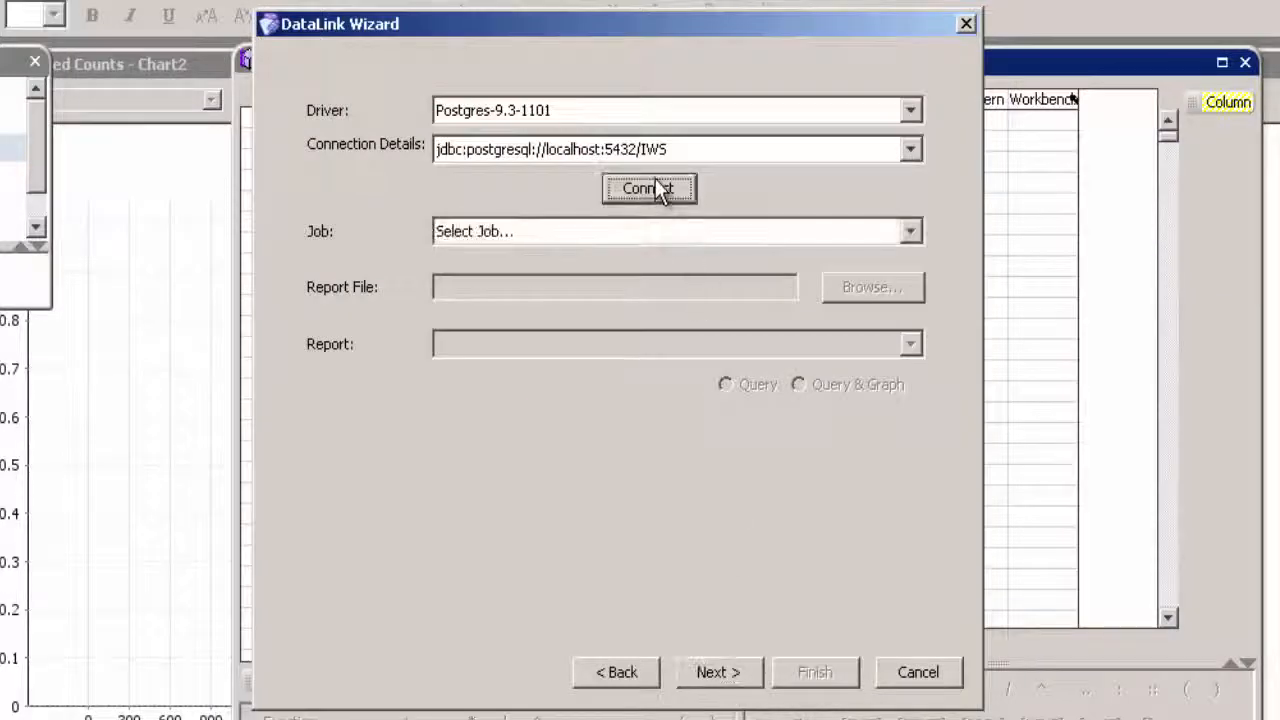
left_click(909, 236)
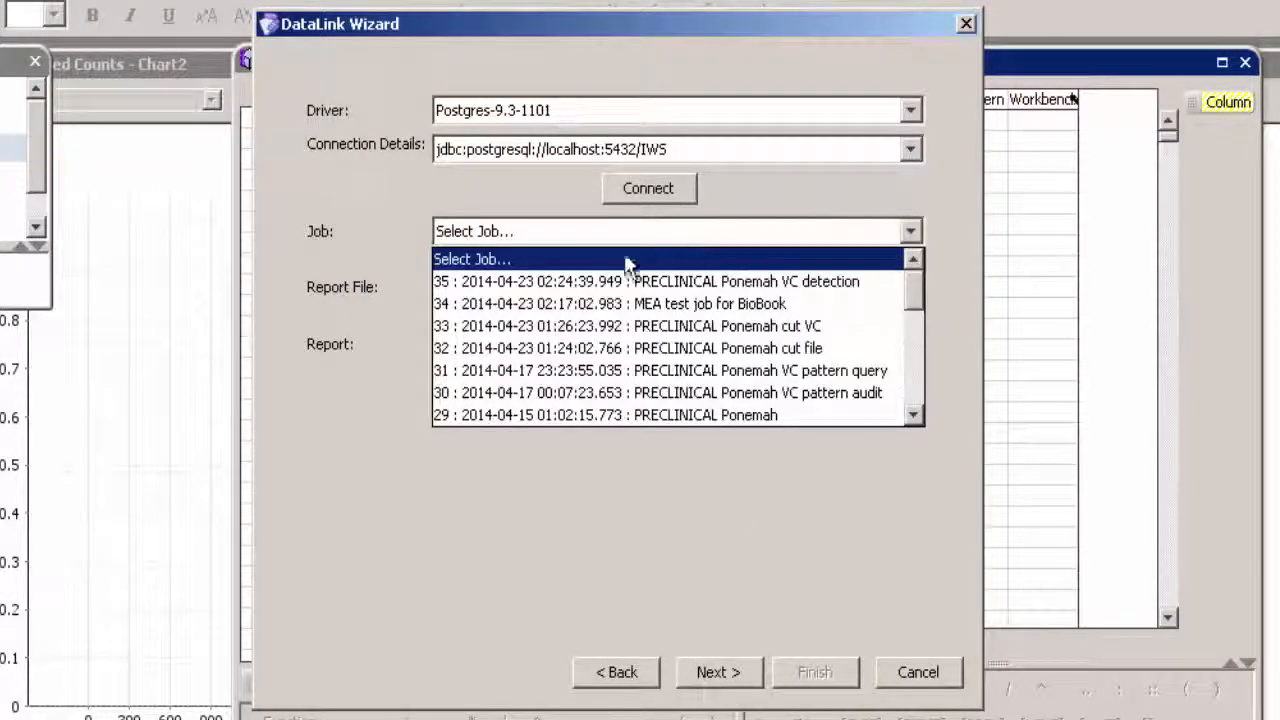
left_click(451, 281)
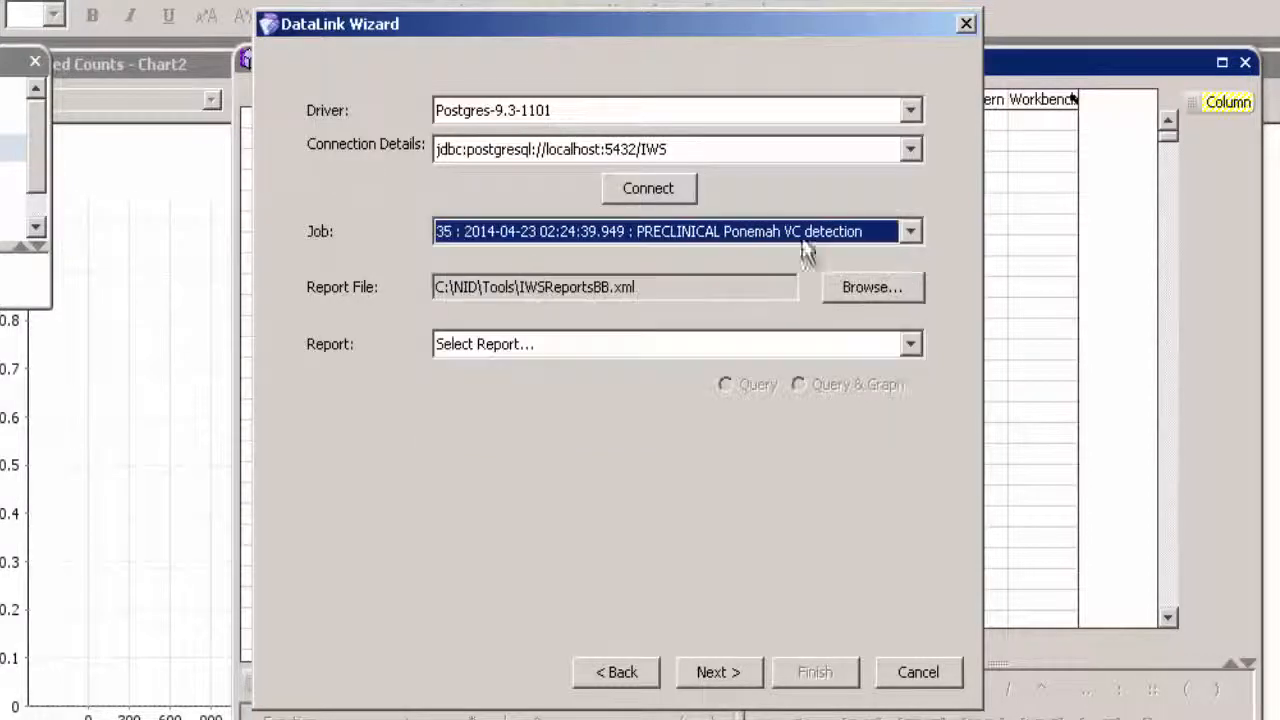
left_click(909, 344)
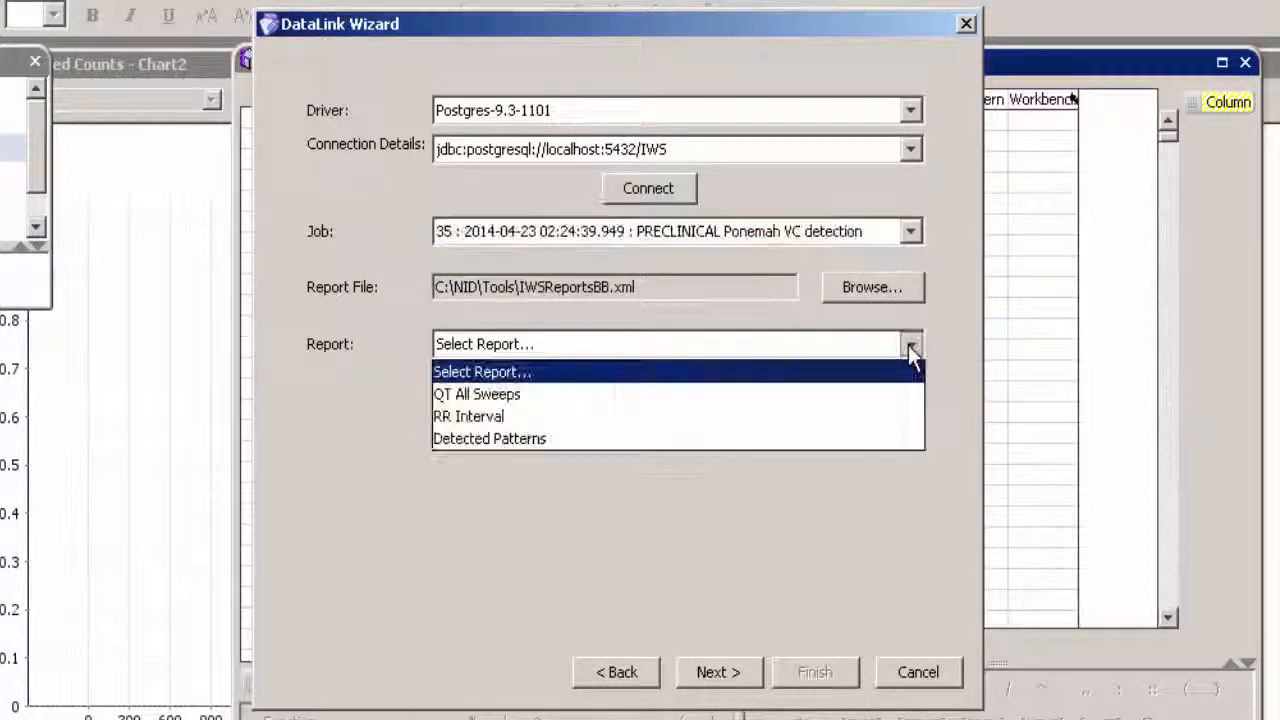
left_click(499, 437)
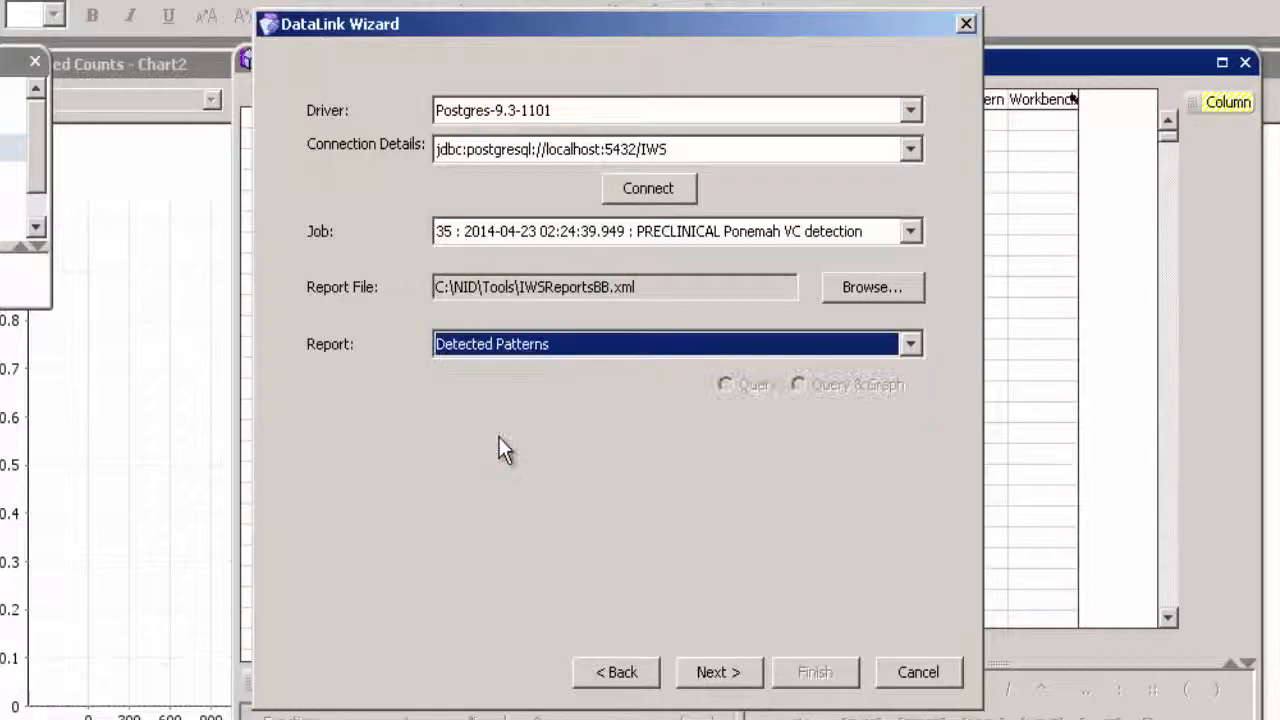
- Import the detected patterns into a two-dimensional table, using the first column as row names
left_click(720, 673)
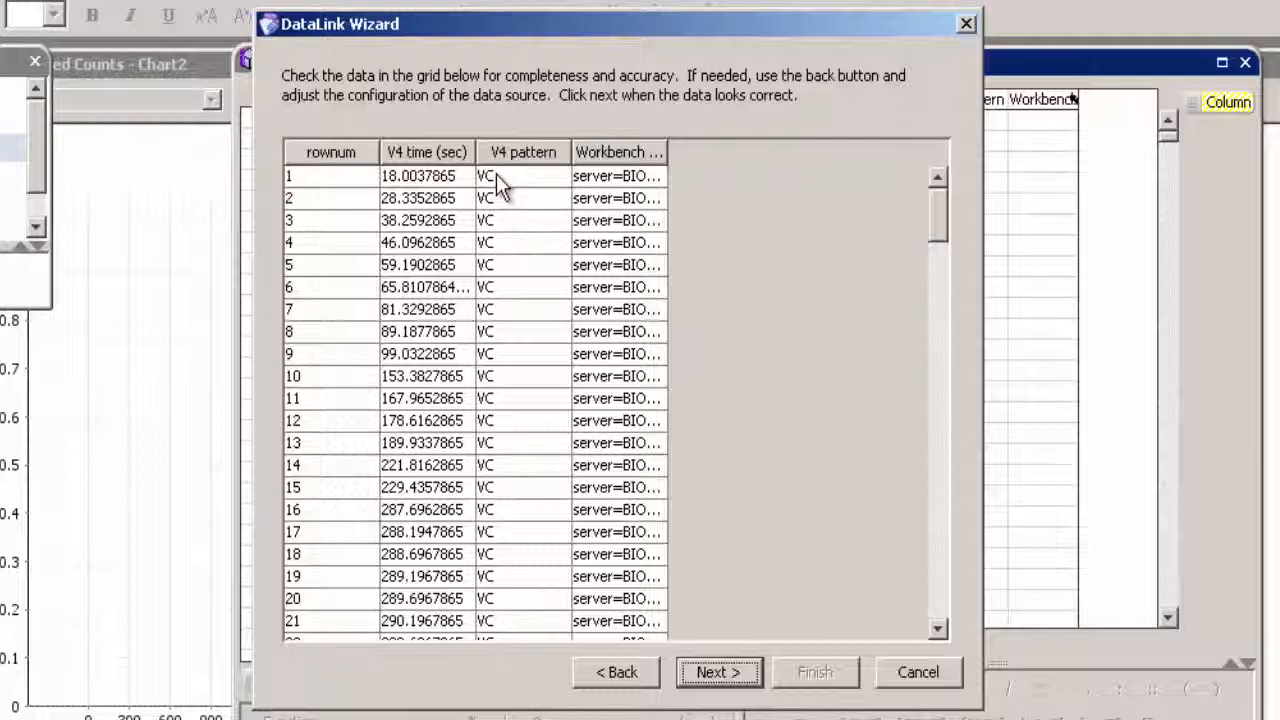
left_click(718, 672)
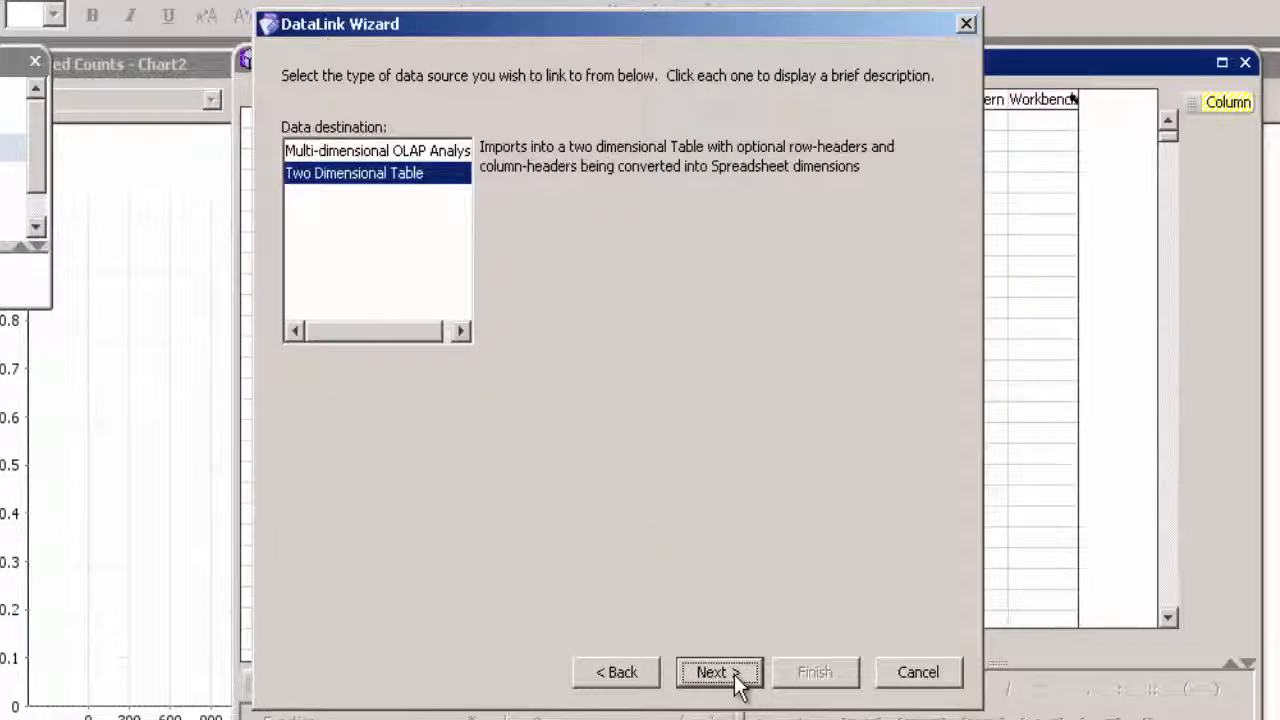
left_click(736, 678)
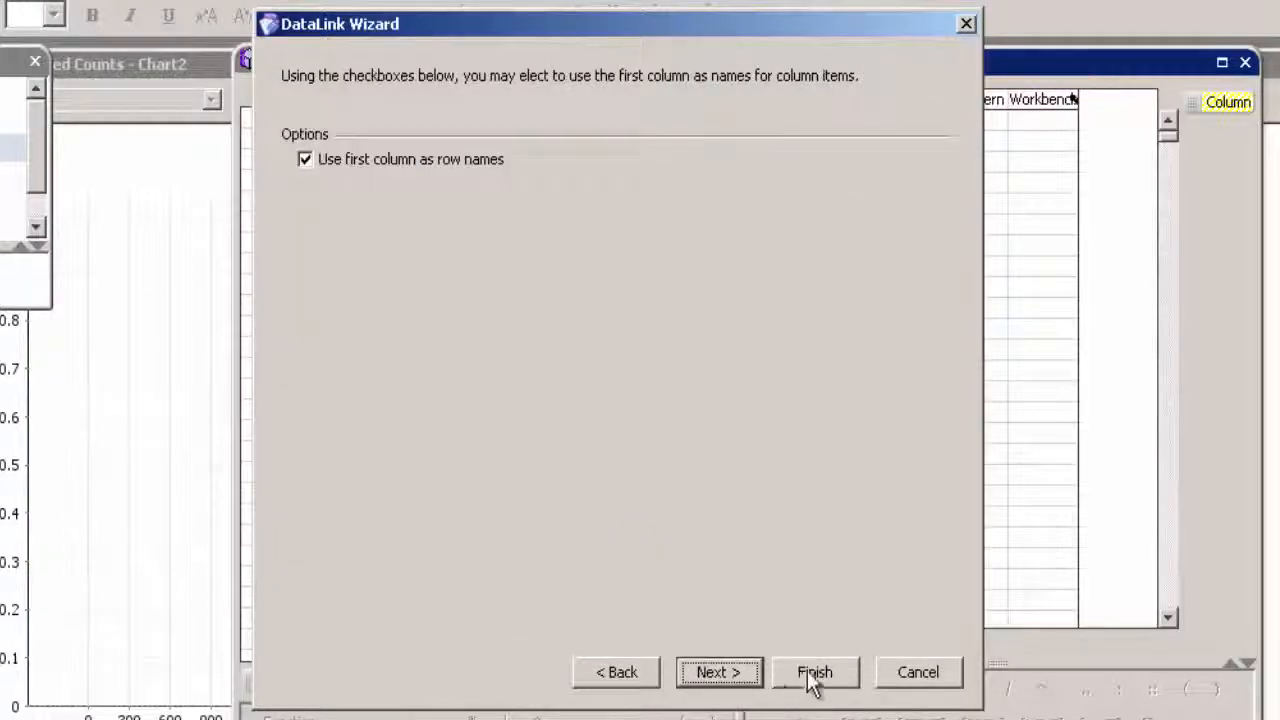
left_click(812, 674)
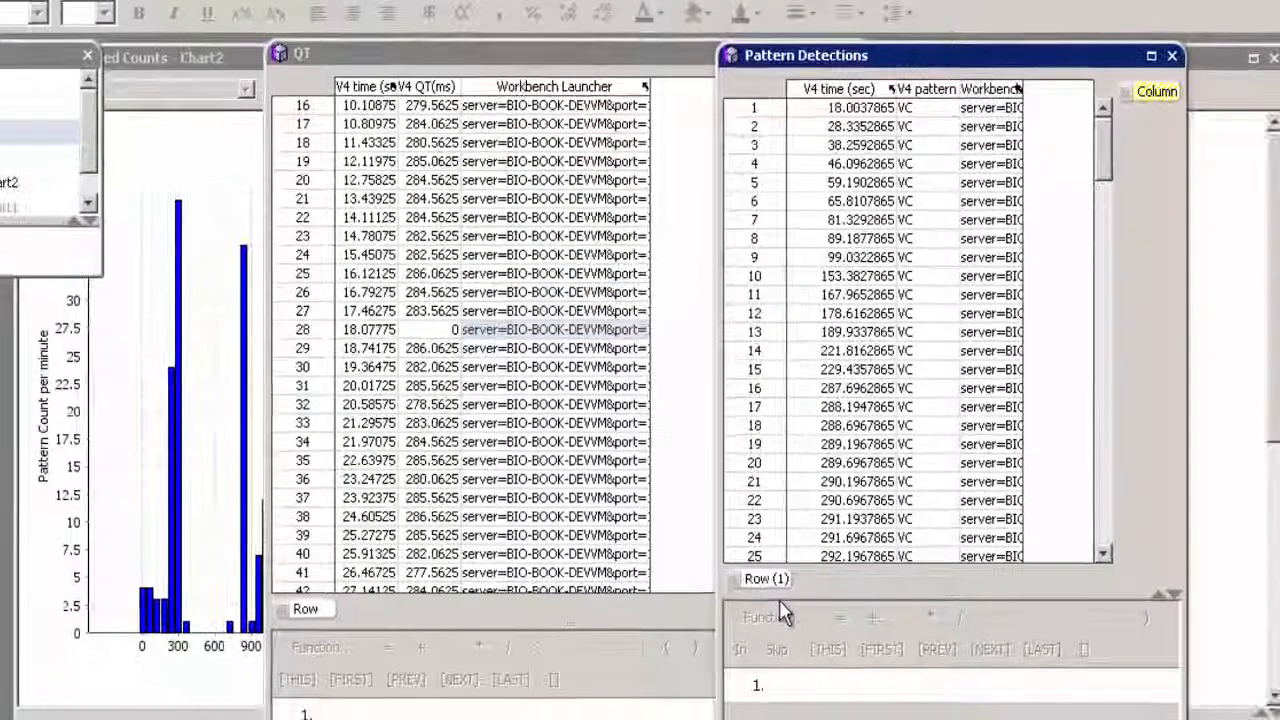
- Bring the TimeBinned Counts - Chart2 window forward and move it clear of the Document Browser to view the histogram
left_click(197, 62)
left_click_drag(204, 60, 260, 60)
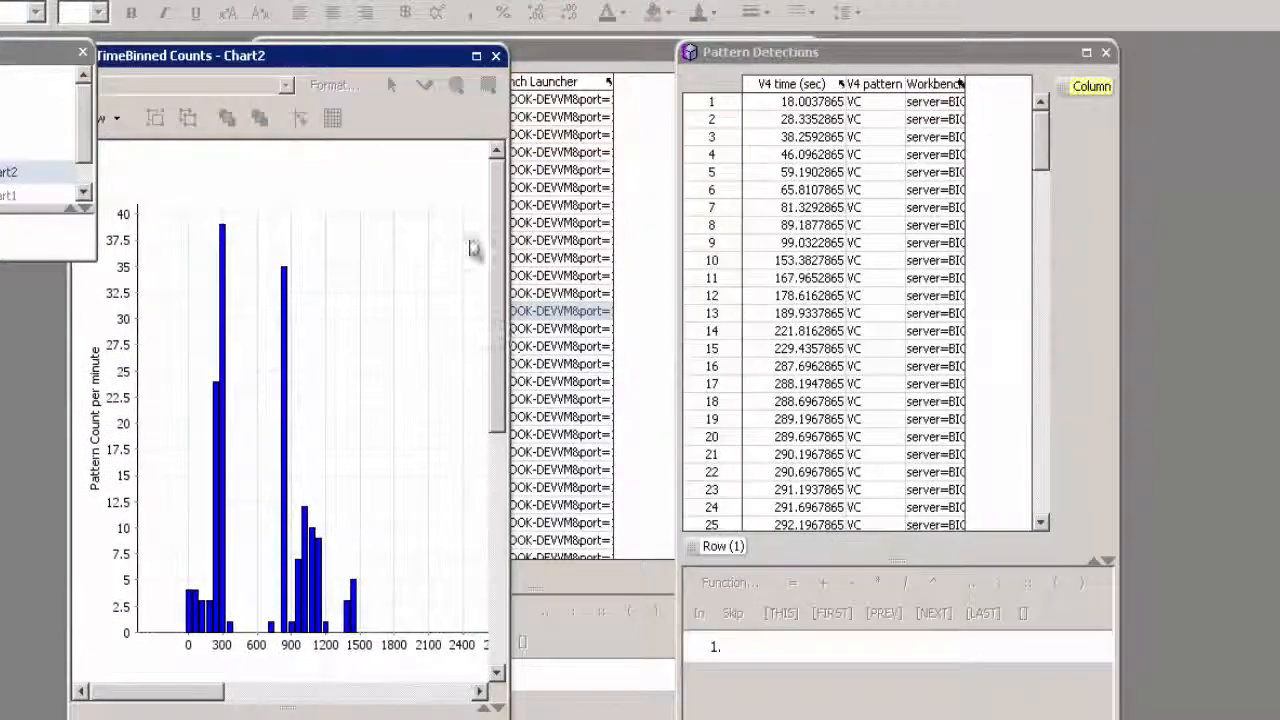
left_click_drag(401, 60, 420, 62)
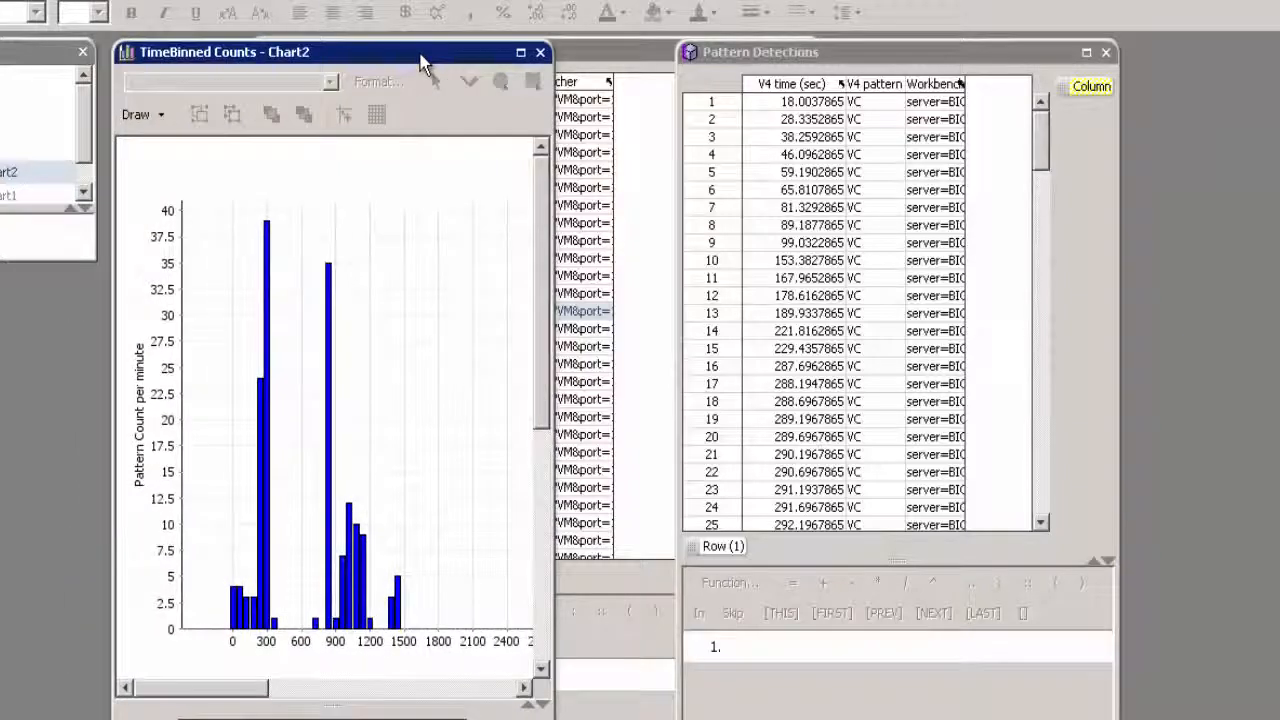
- Bring the QT table forward, then review the bin counts and formulas in the TimeBinned Counts table and close it
left_click(613, 59)
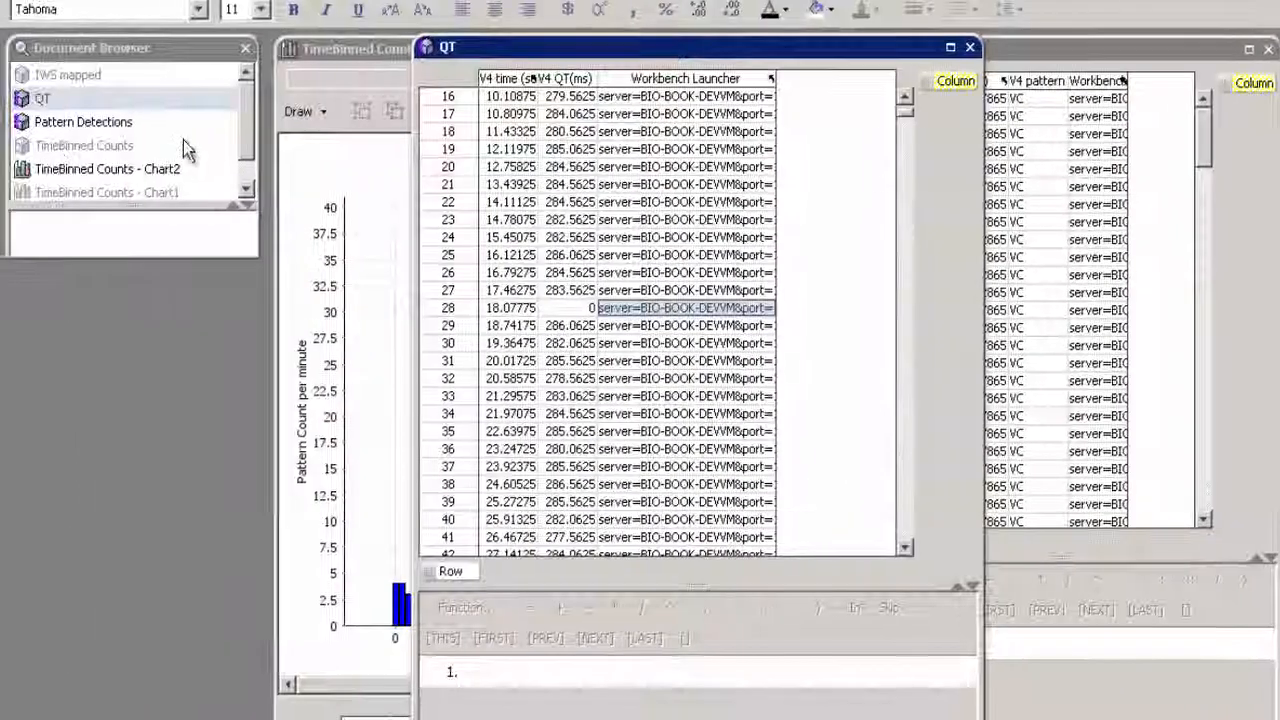
double_click(25, 148)
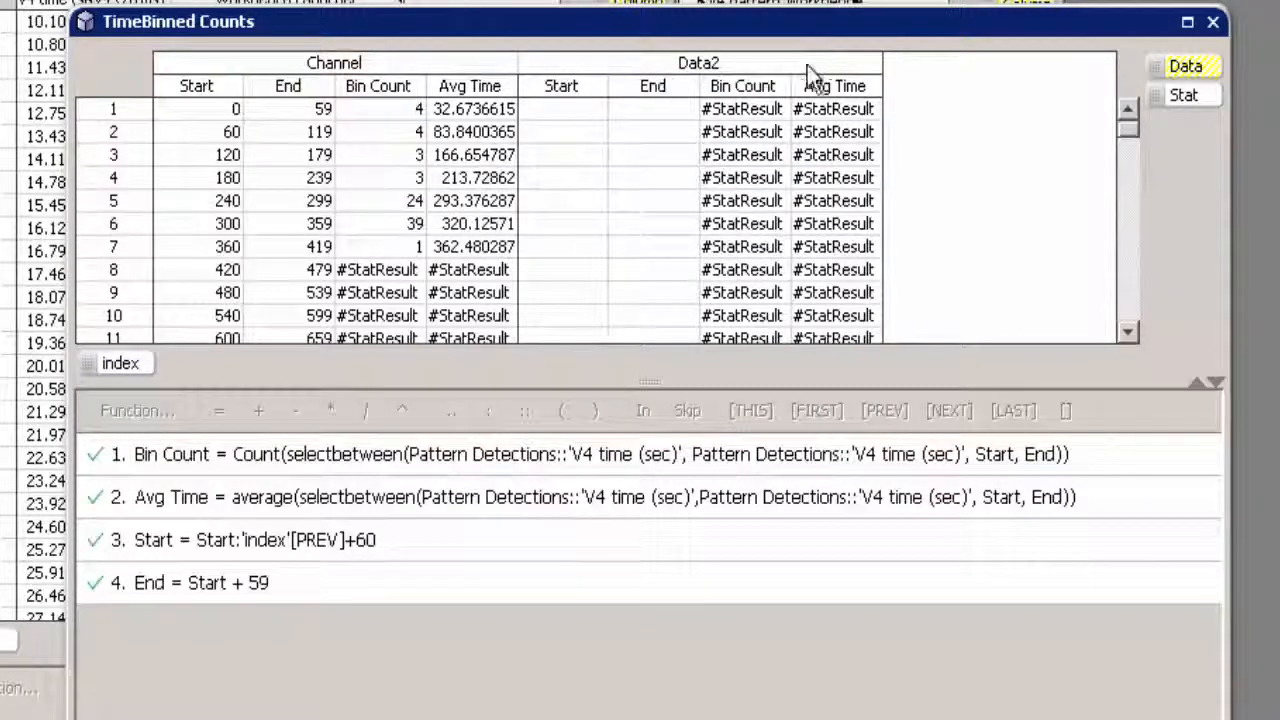
left_click(1213, 22)
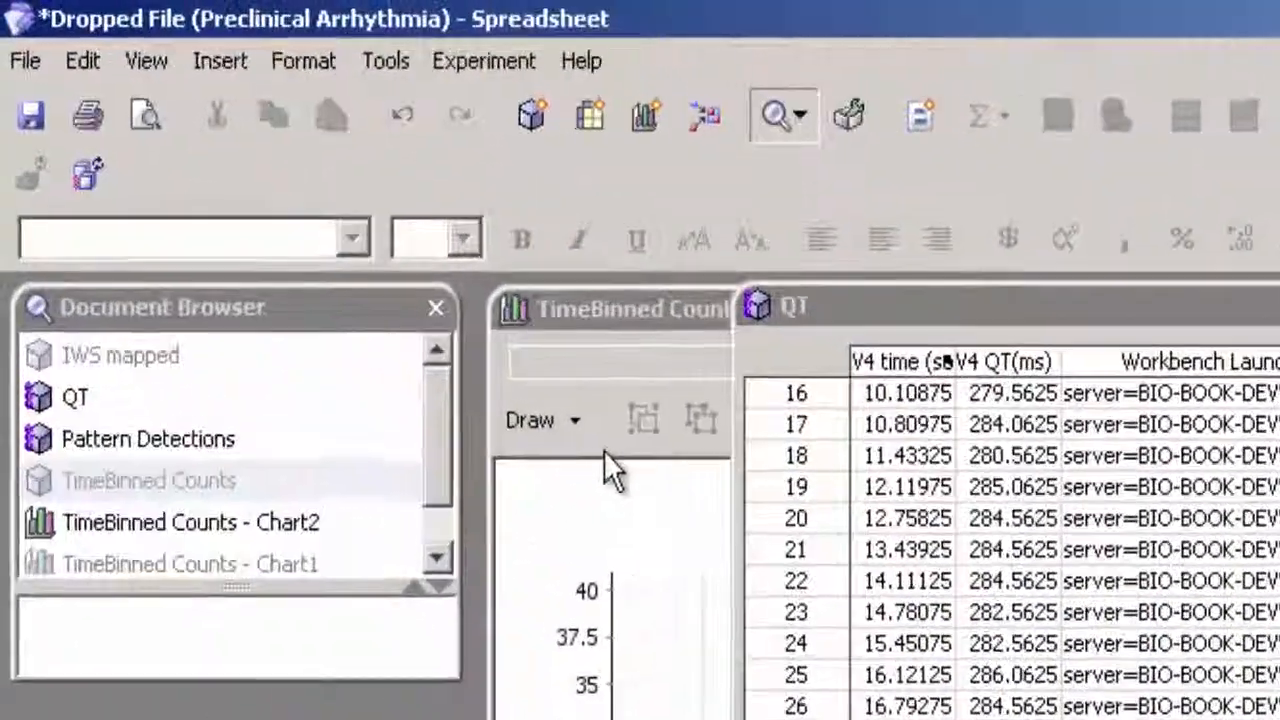
- Save the Preclinical Arrhythmia spreadsheet, then close it and return to E-WorkBook
left_click(29, 139)
left_click(21, 68)
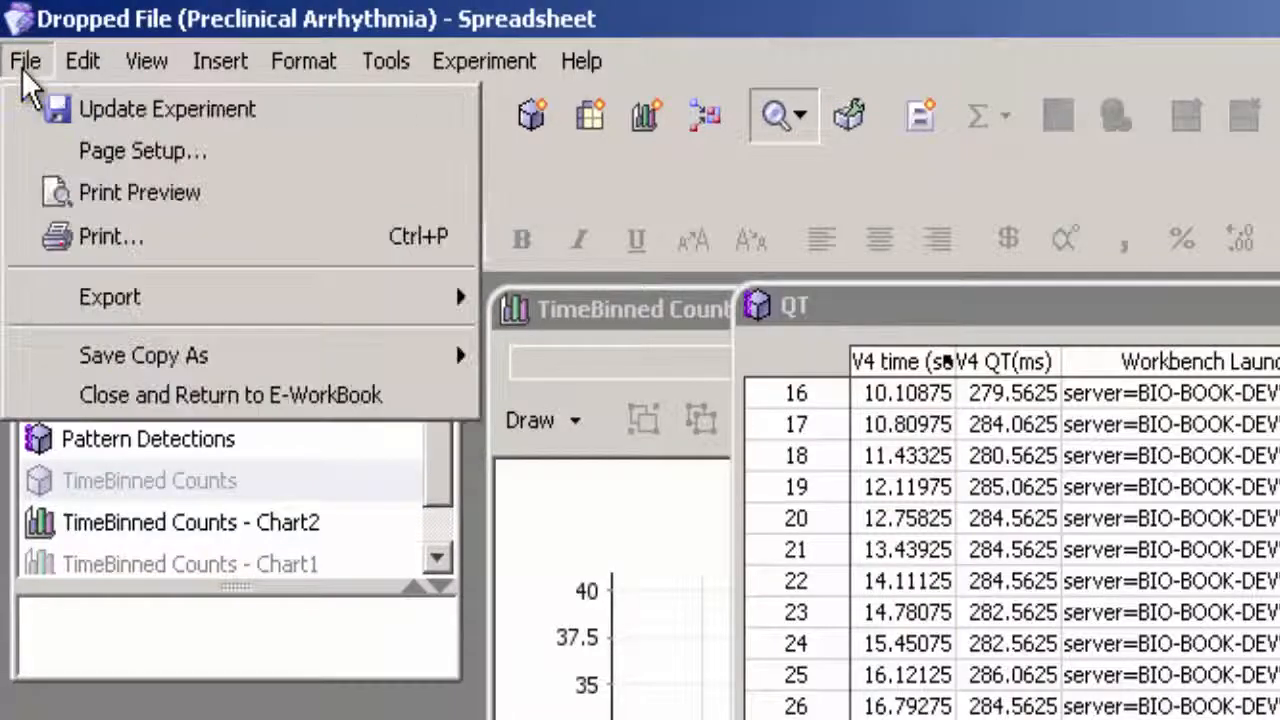
left_click(98, 395)
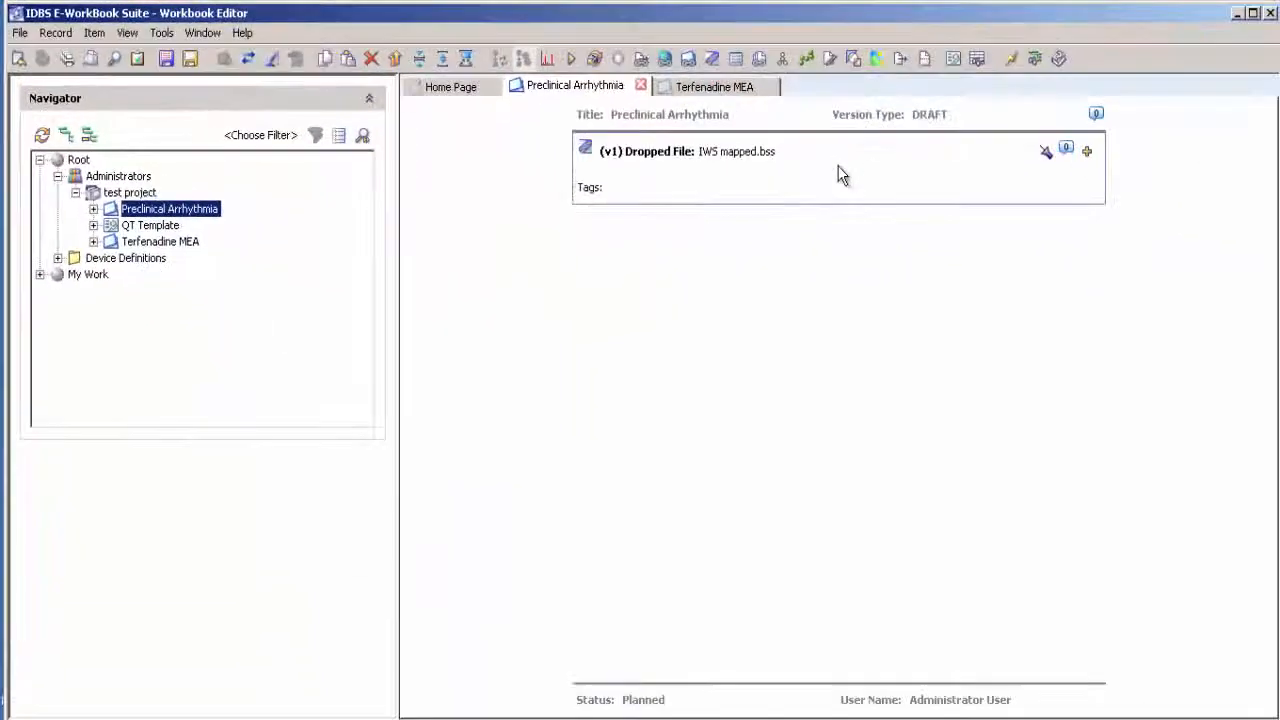
- Set the IWS mapped.bss item to display the TimeBinned Counts - Chart2 sheet in the experiment, and expand the item
right_click(838, 167)
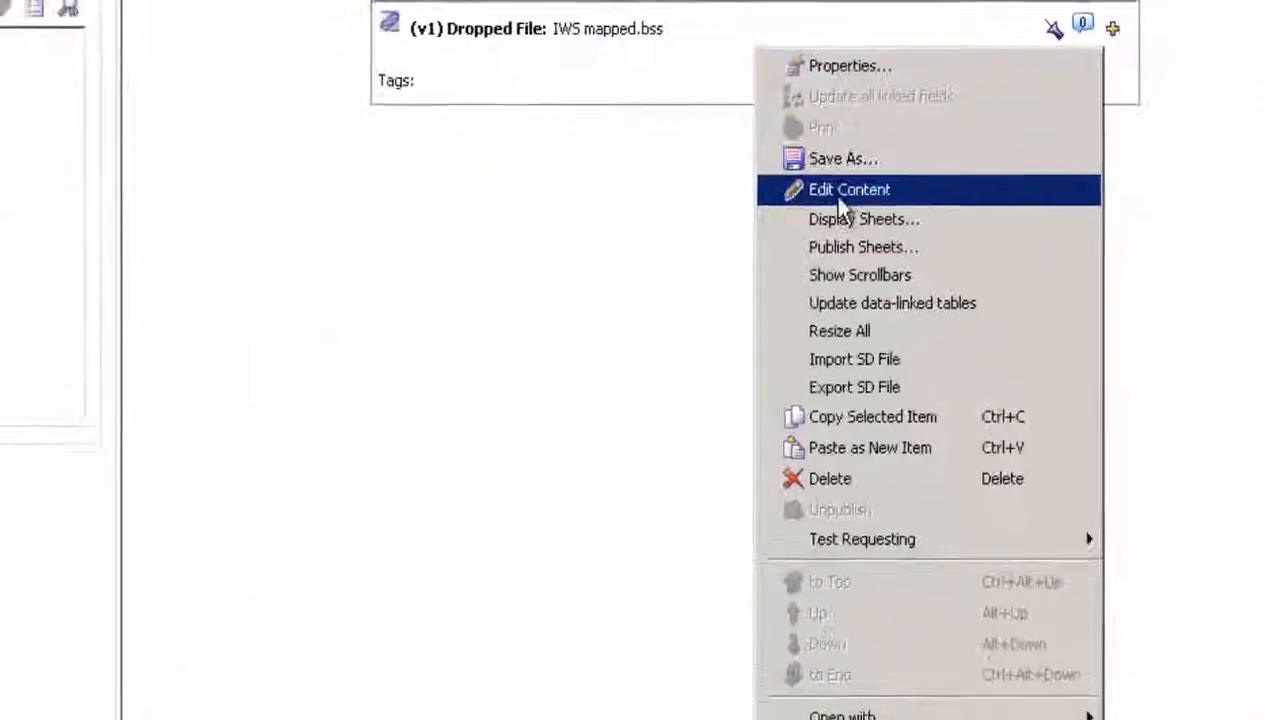
left_click(838, 216)
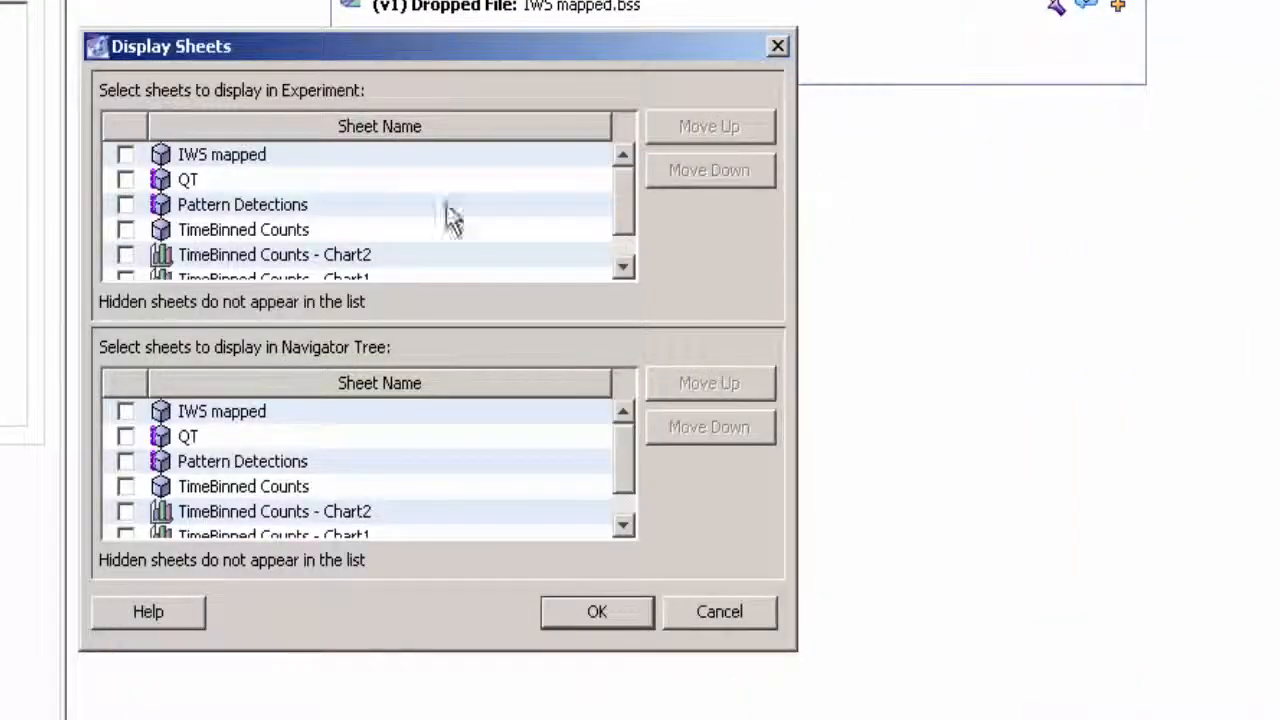
left_click(124, 256)
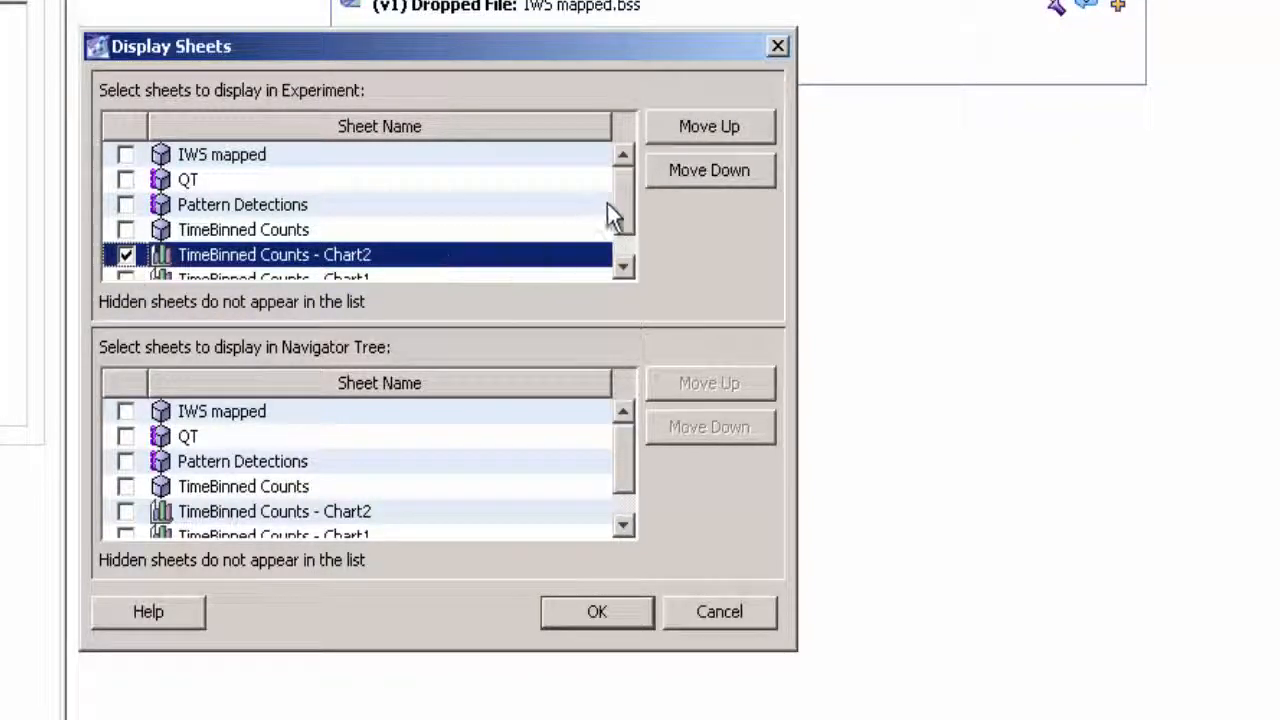
left_click_drag(626, 197, 623, 222)
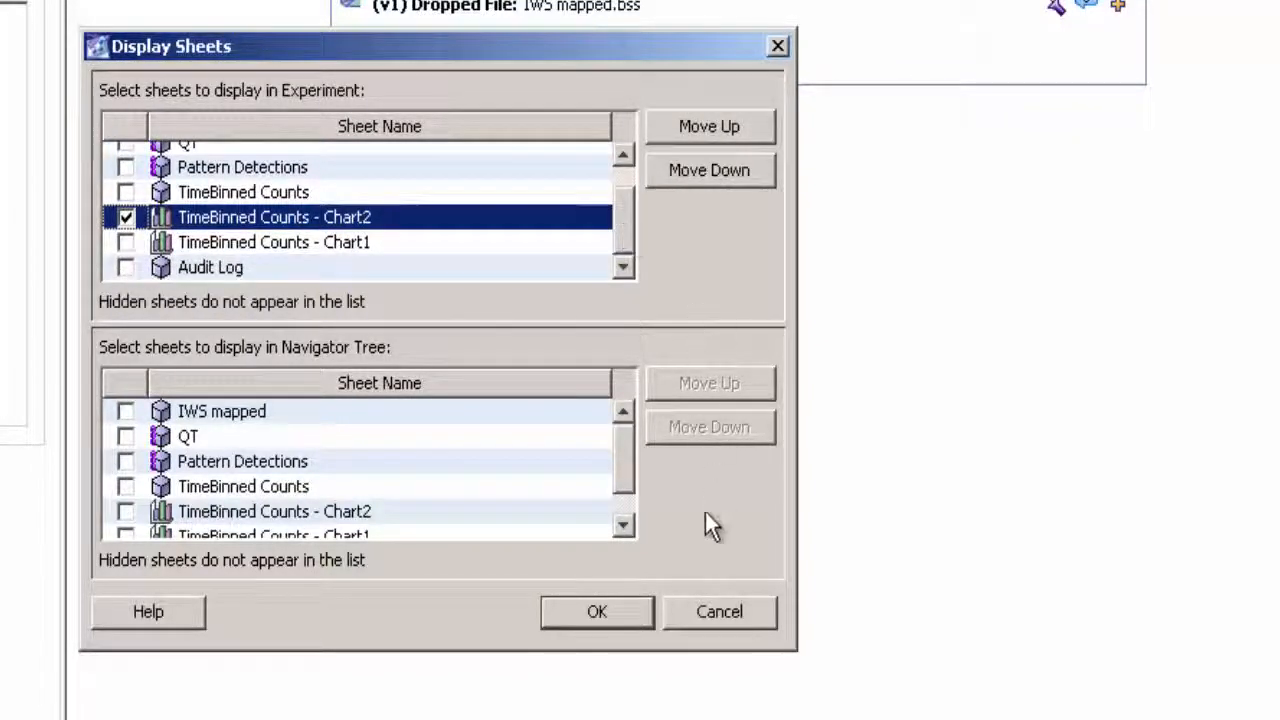
left_click(634, 617)
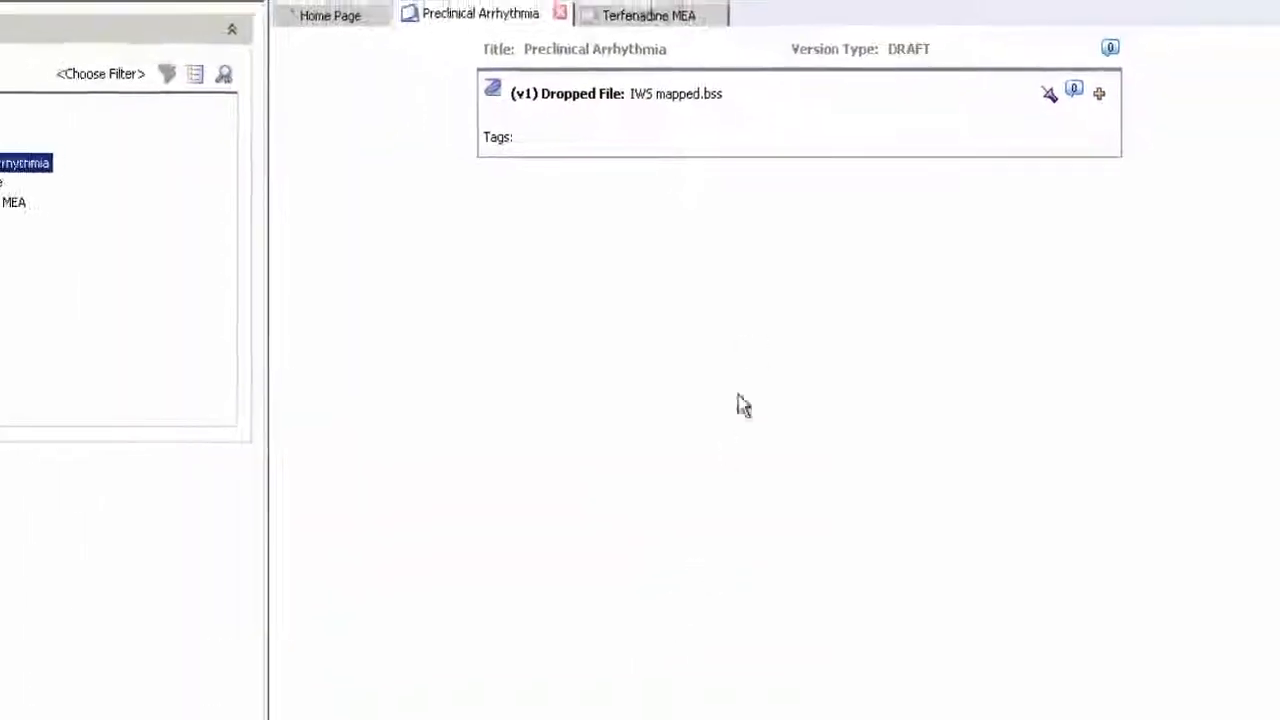
left_click(1107, 54)
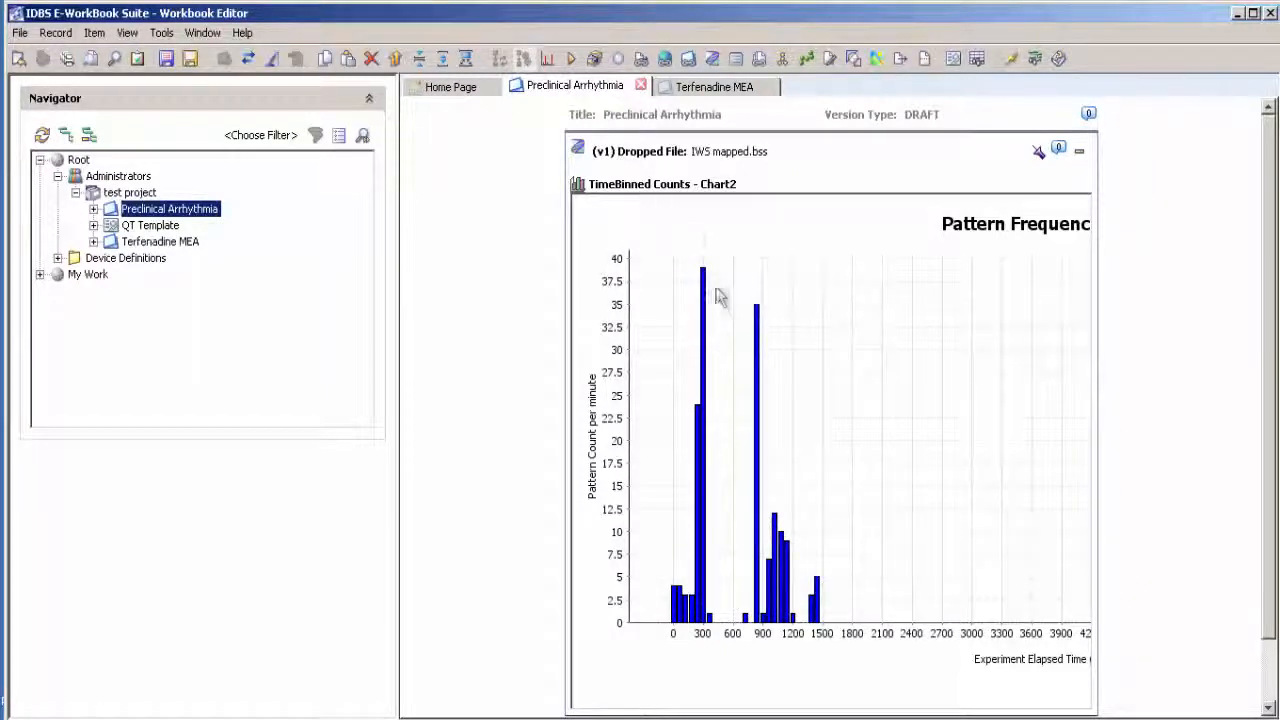
- Reopen the IWS mapped.bss spreadsheet and select the Workbench Launcher cell for row 120 in the Pattern Detections table
double_click(721, 151)
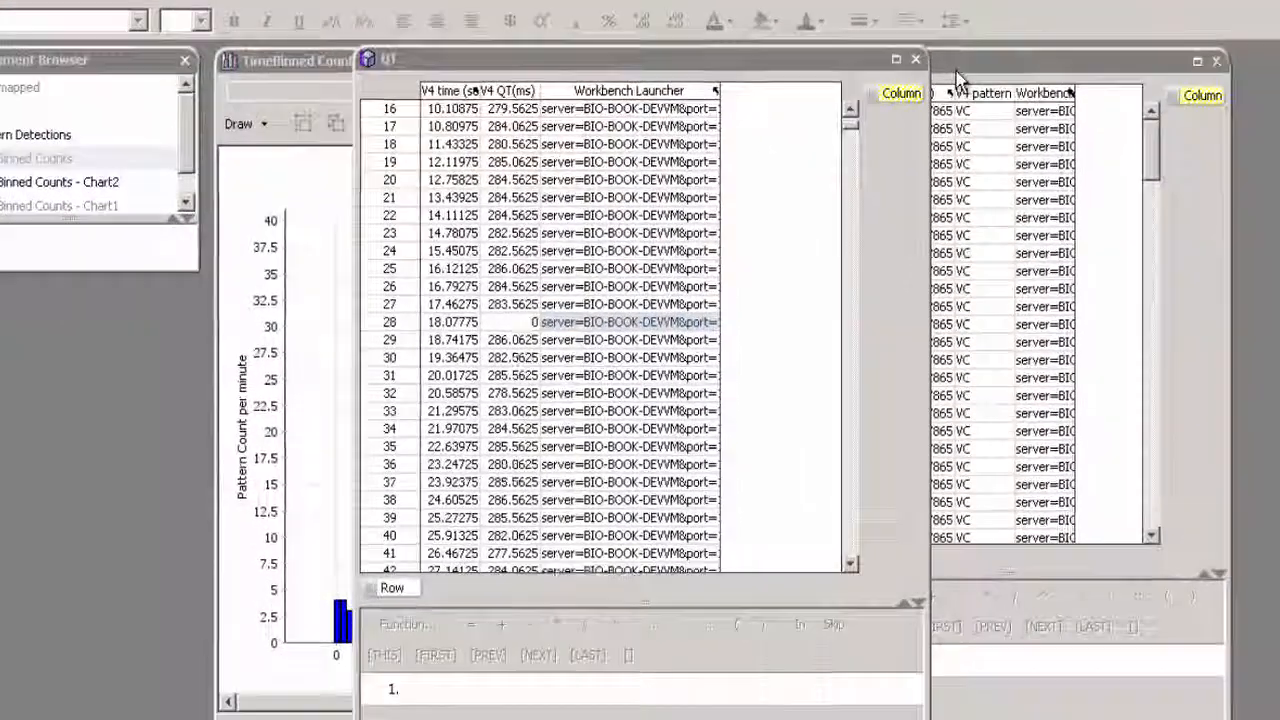
left_click(880, 157)
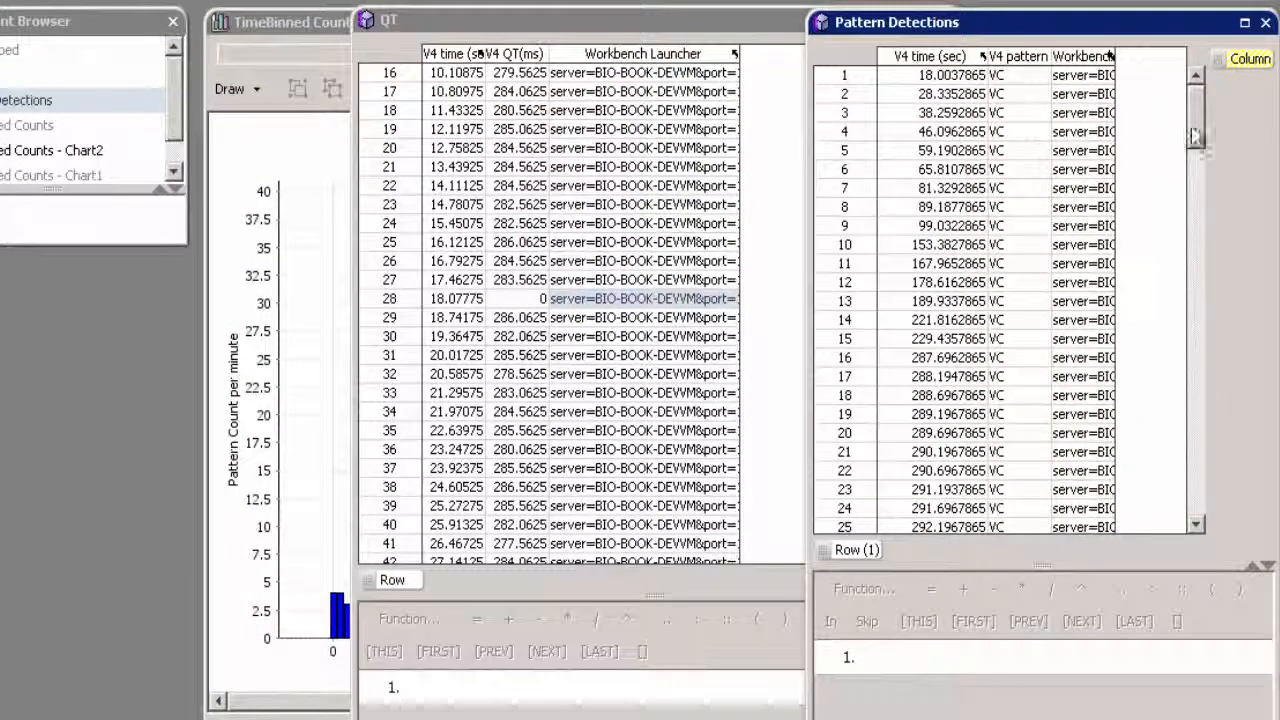
left_click_drag(1199, 128, 1192, 393)
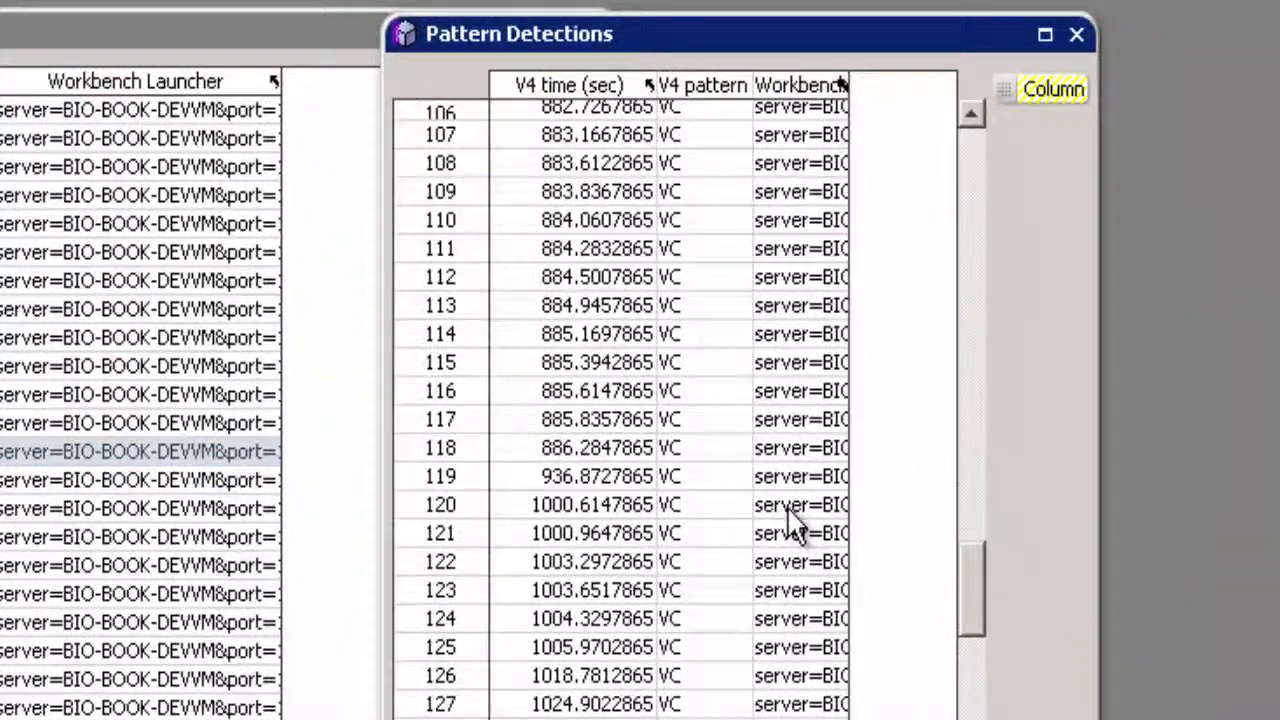
left_click(789, 508)
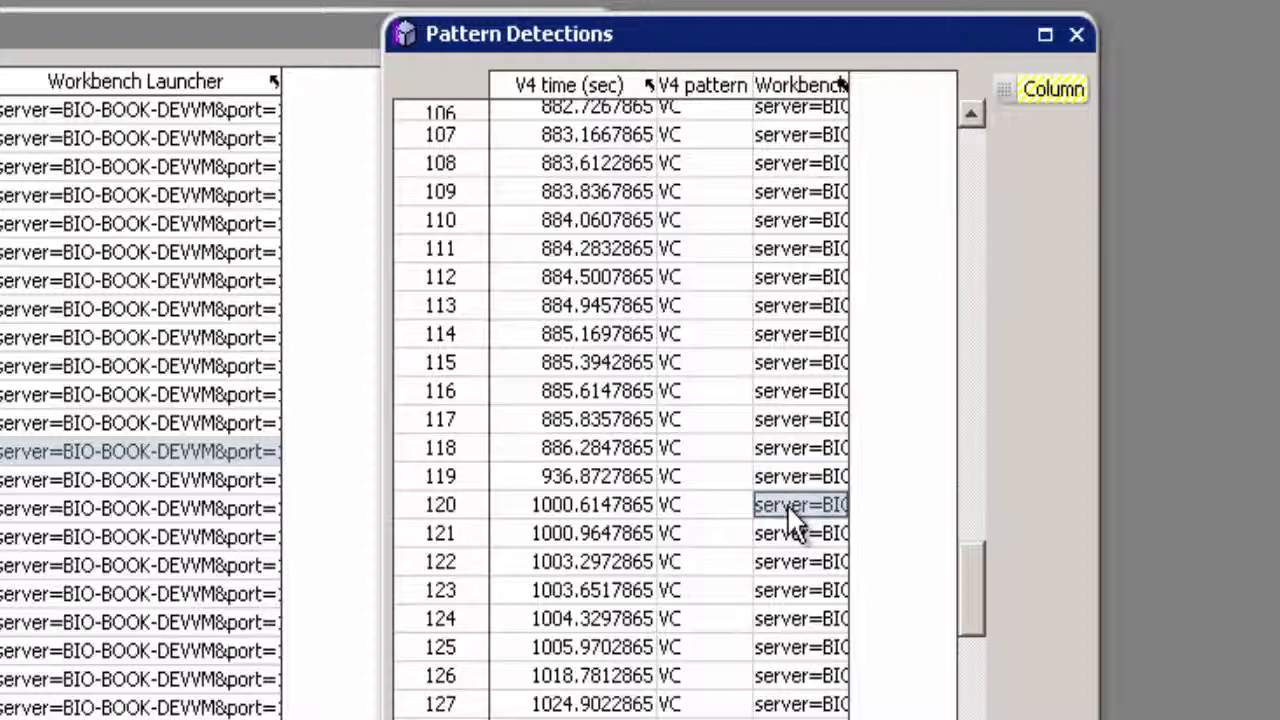